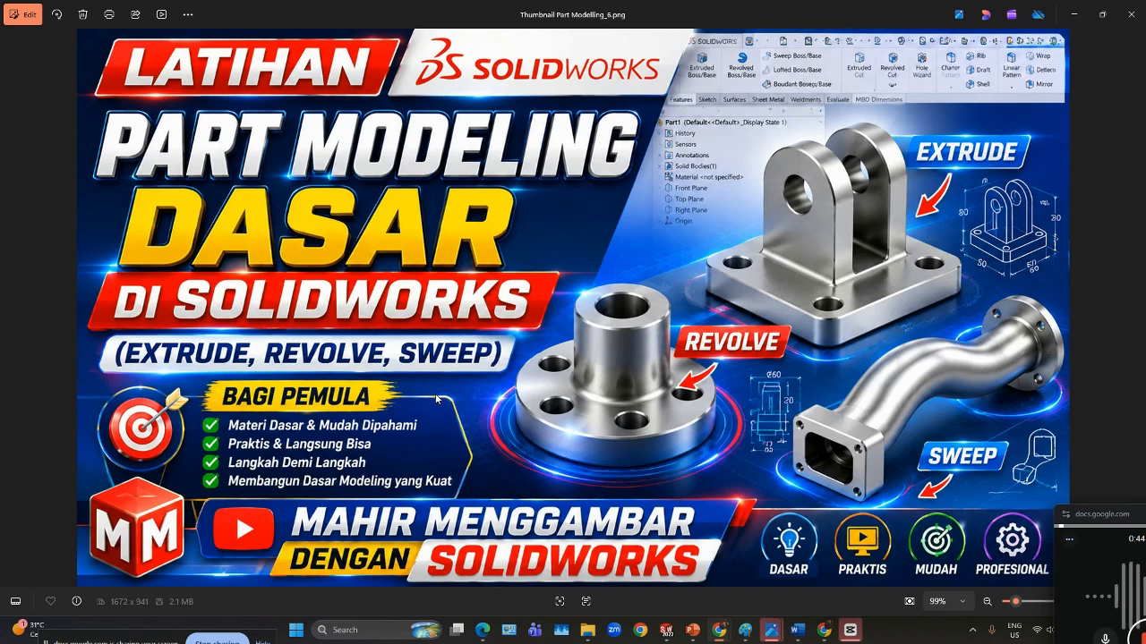
# - Switch to SOLIDWORKS and examine the dimensions on drawing 21 alongside the finished U-shaped bracket from several angles
pyautogui.moveTo(667, 622)
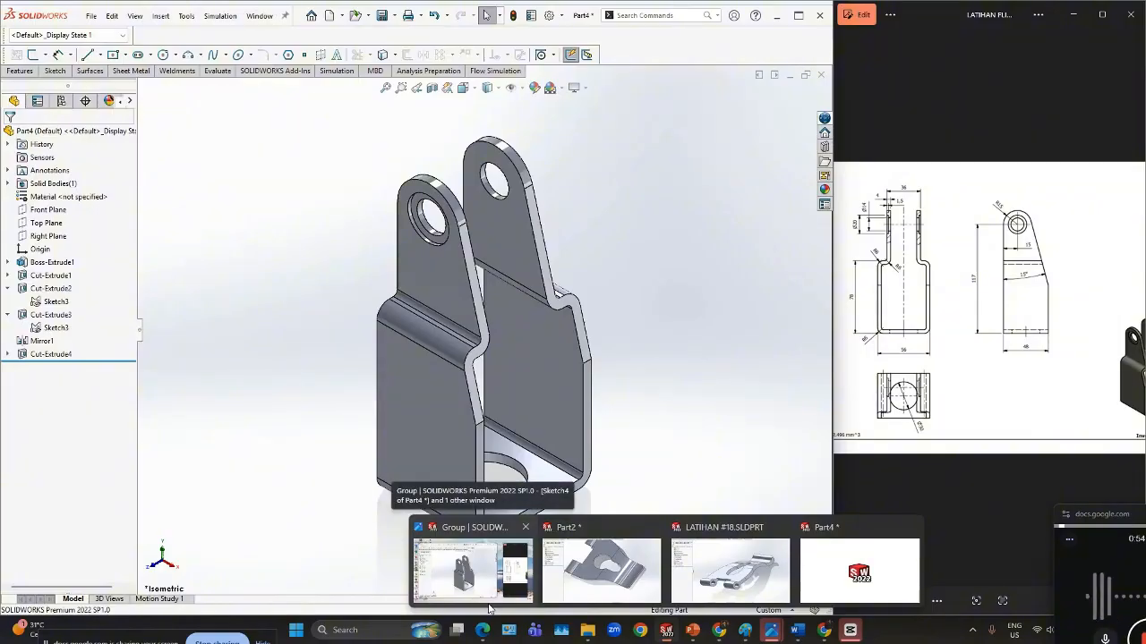
pyautogui.click(498, 606)
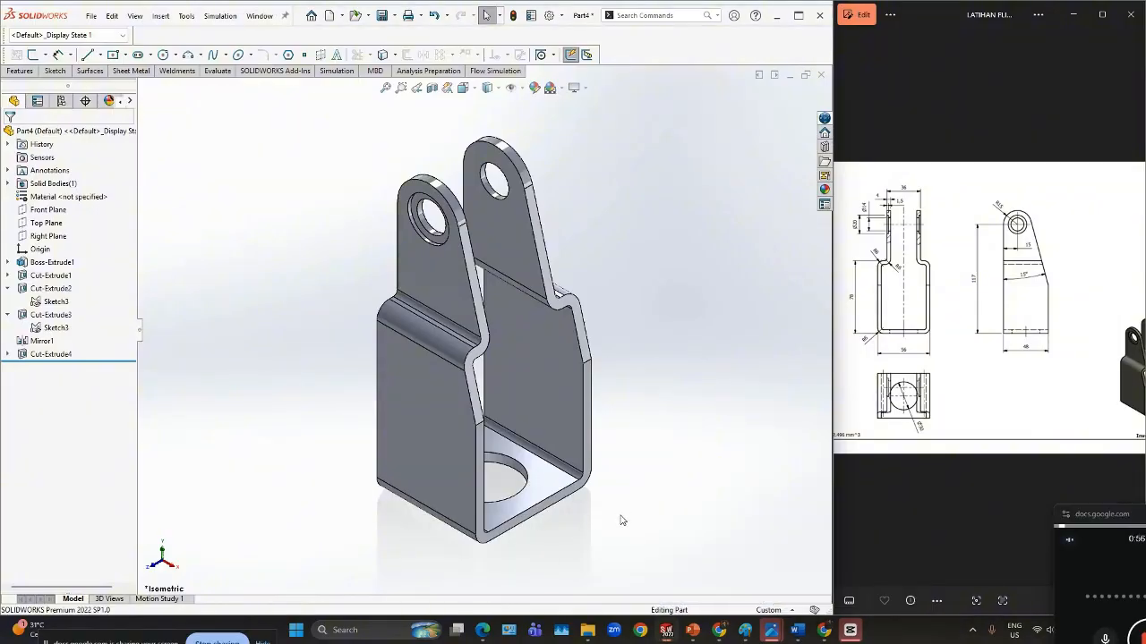
pyautogui.scroll(-3, 1084, 338)
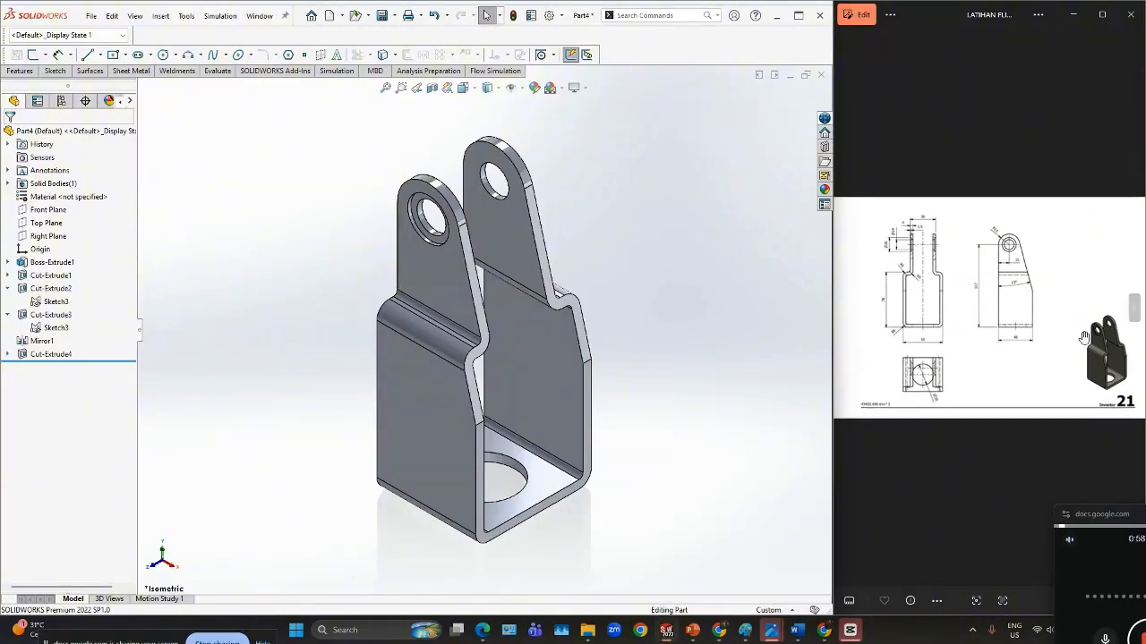
pyautogui.scroll(4, 1084, 338)
pyautogui.scroll(-3, 1079, 341)
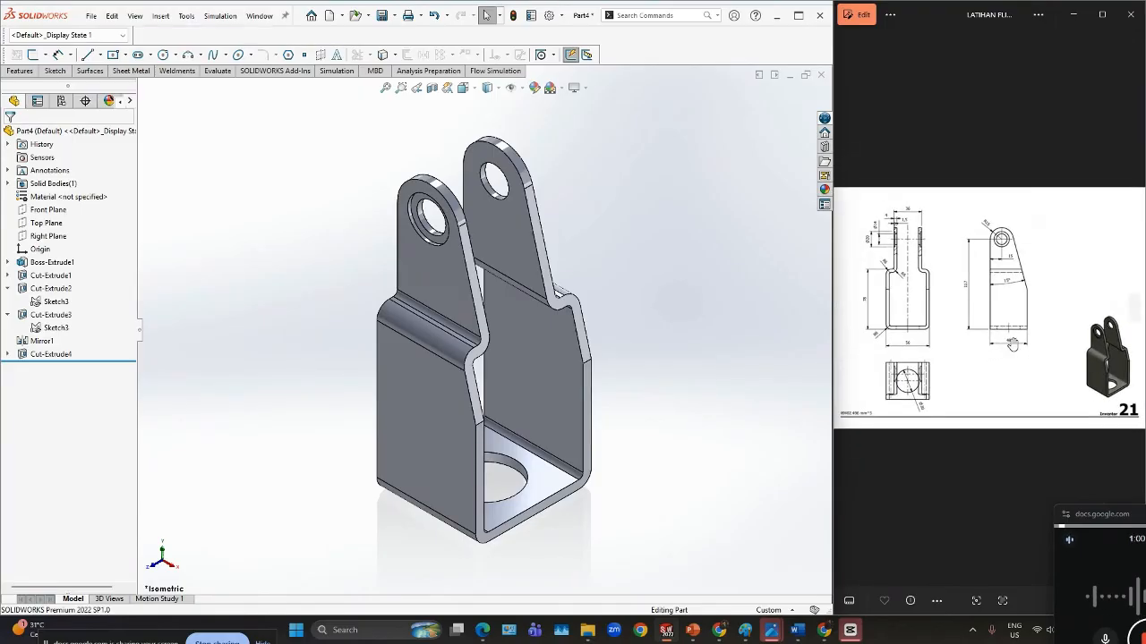
pyautogui.scroll(2, 947, 333)
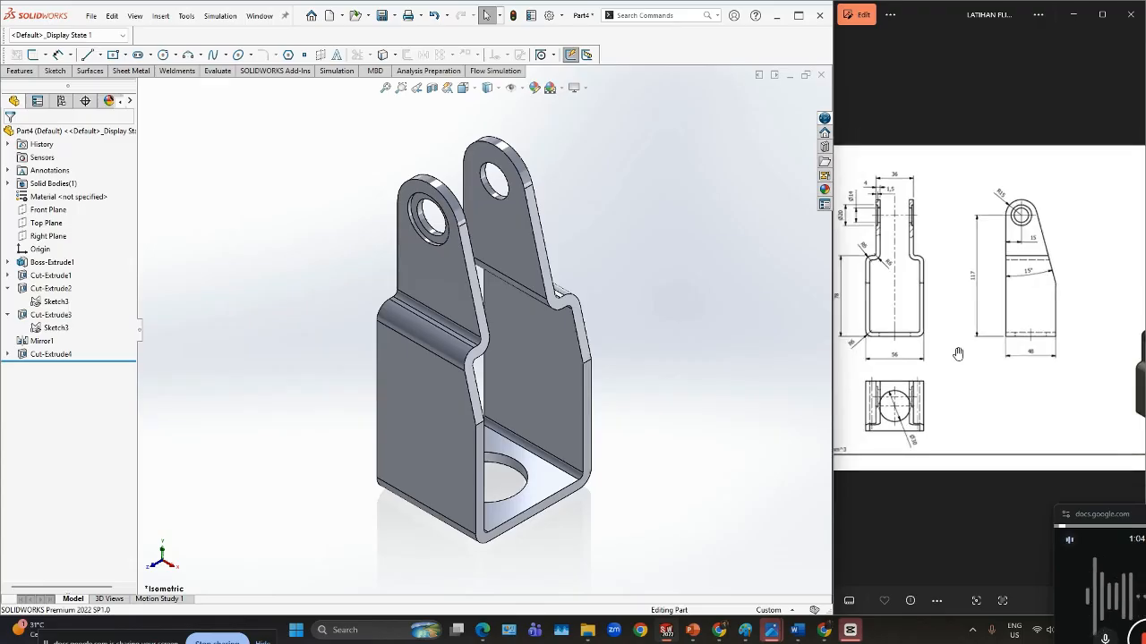
pyautogui.scroll(-1, 957, 354)
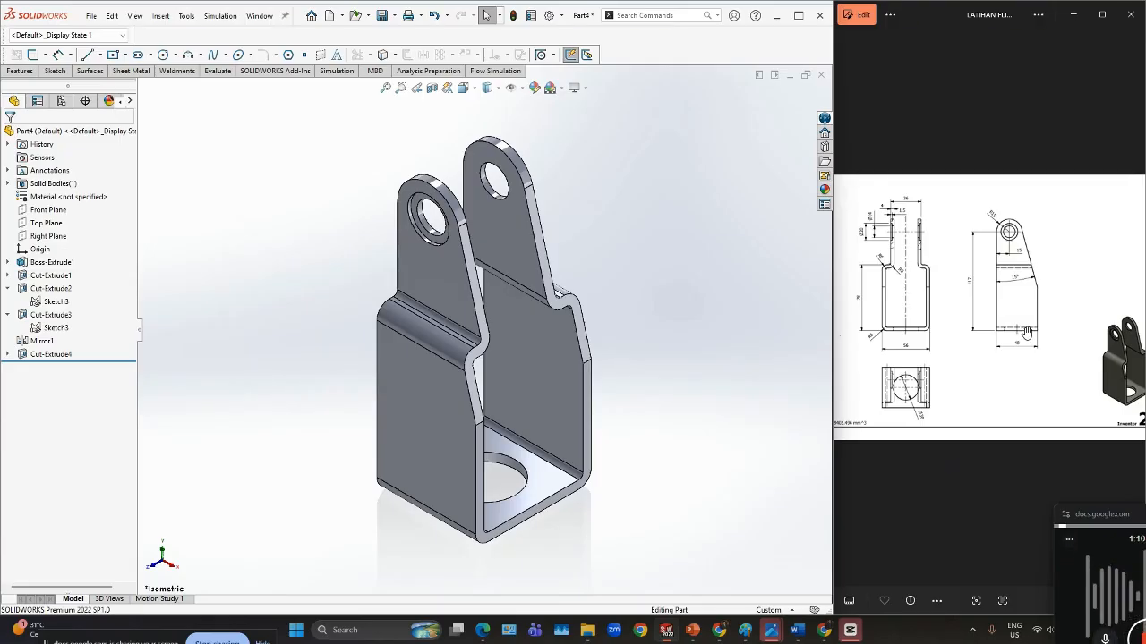
pyautogui.scroll(-1, 1059, 367)
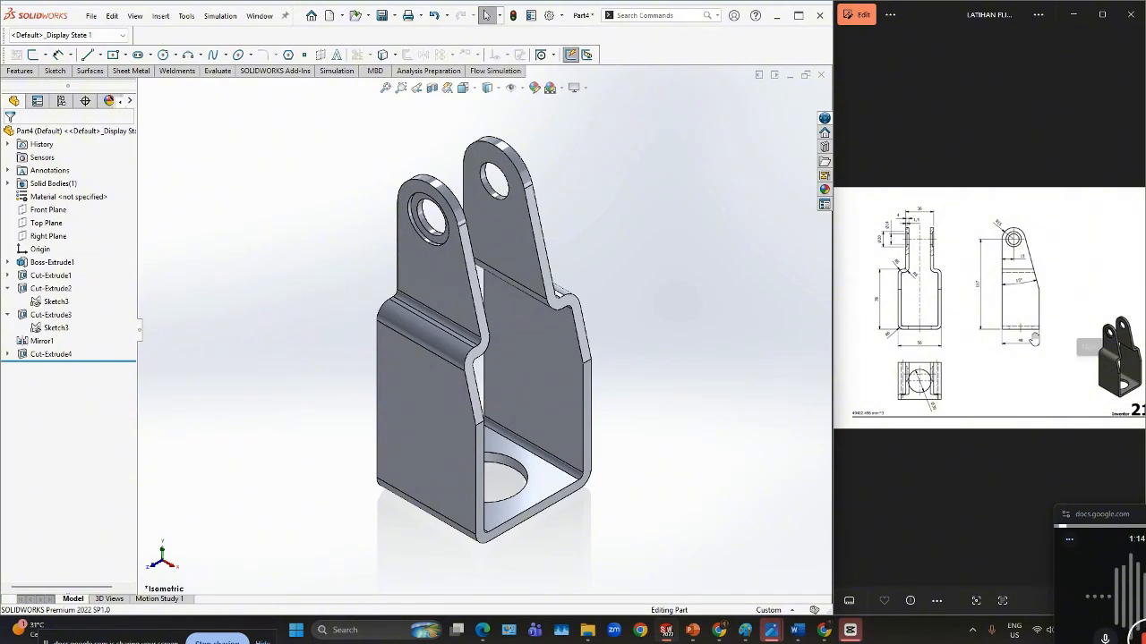
pyautogui.scroll(2, 1010, 336)
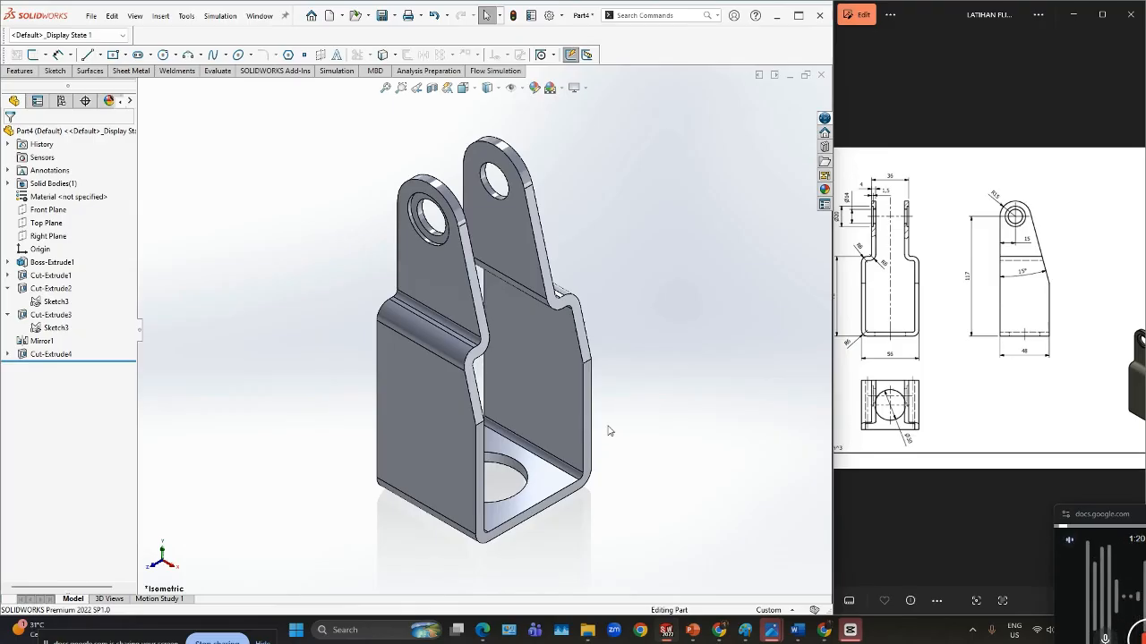
pyautogui.moveTo(608, 431); pyautogui.dragTo(529, 364, button='middle')
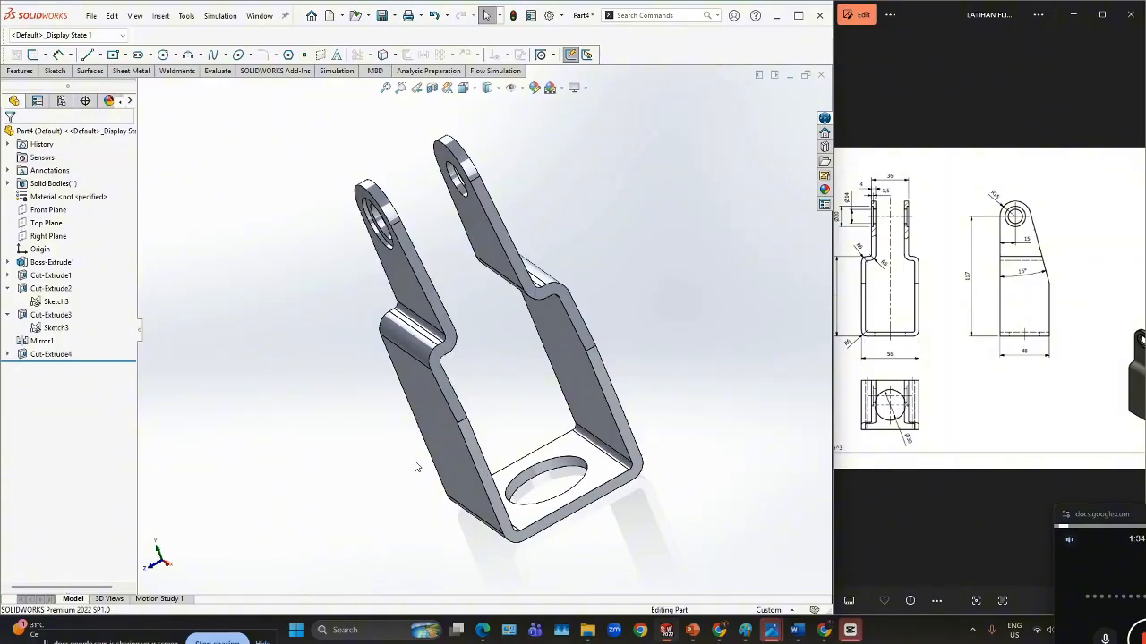
# - Create a new part document and start a sketch on the Right Plane
pyautogui.click(342, 17)
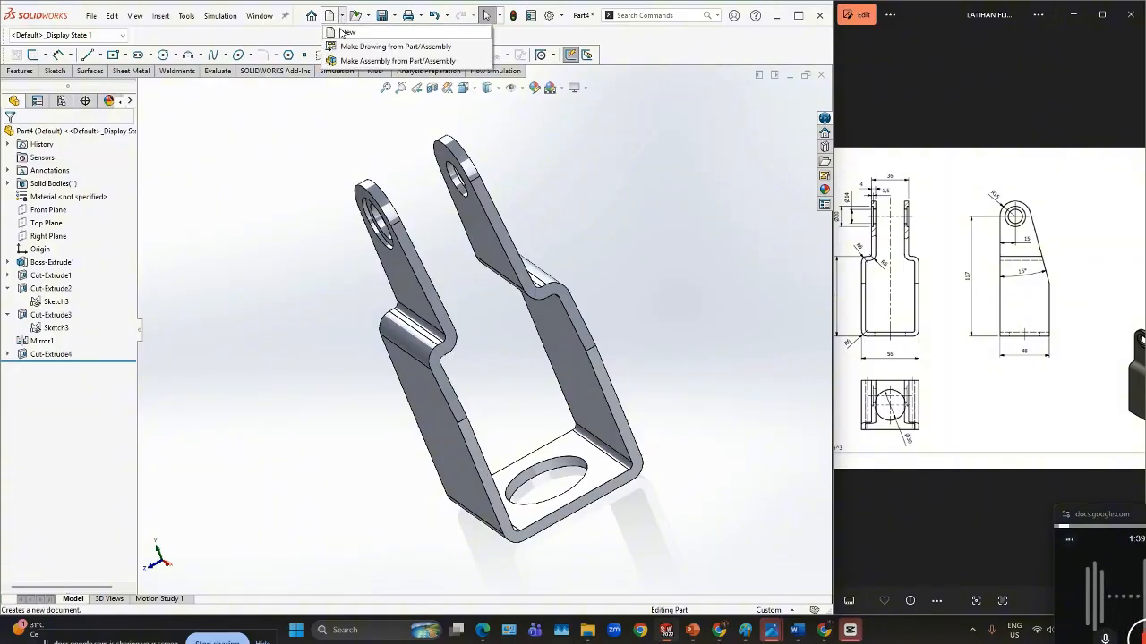
pyautogui.click(348, 33)
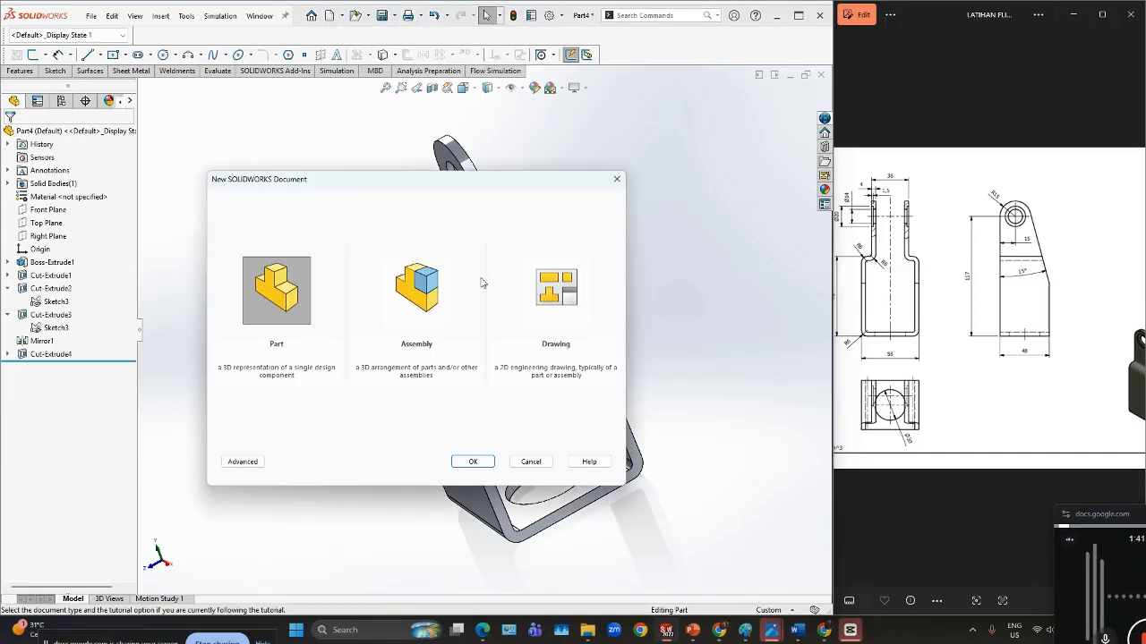
pyautogui.click(473, 463)
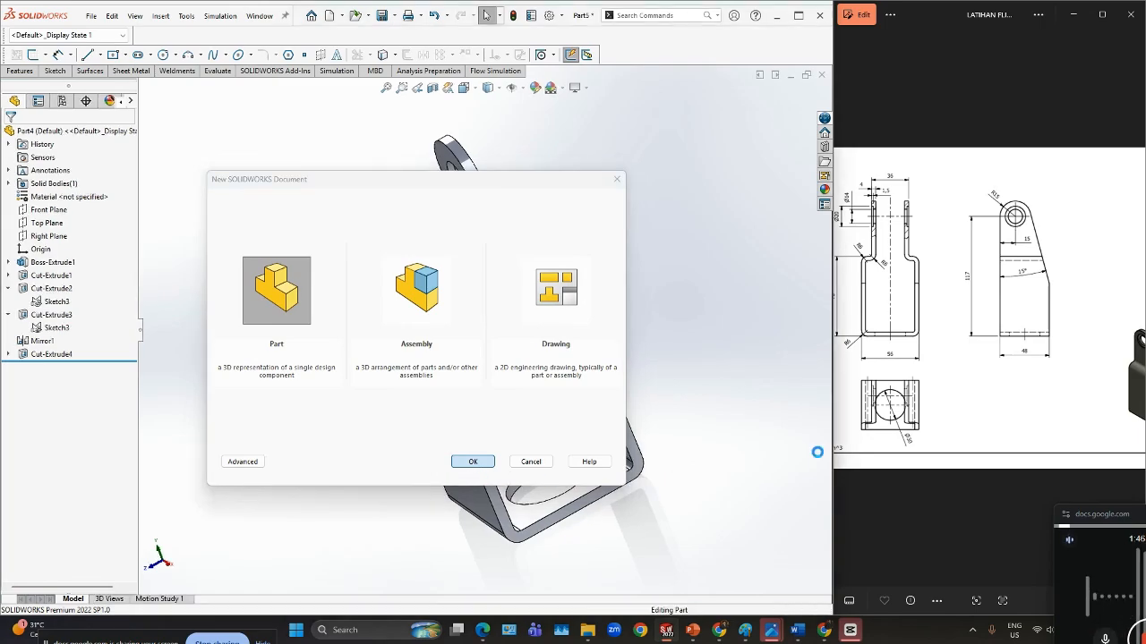
pyautogui.scroll(-2, 919, 319)
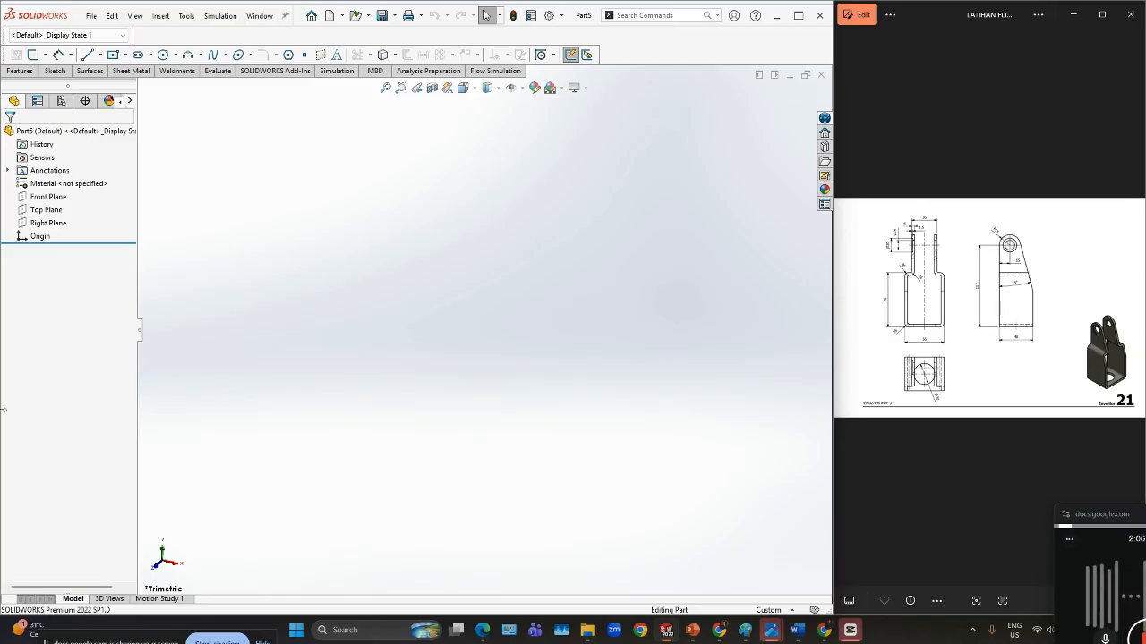
pyautogui.rightClick(38, 225)
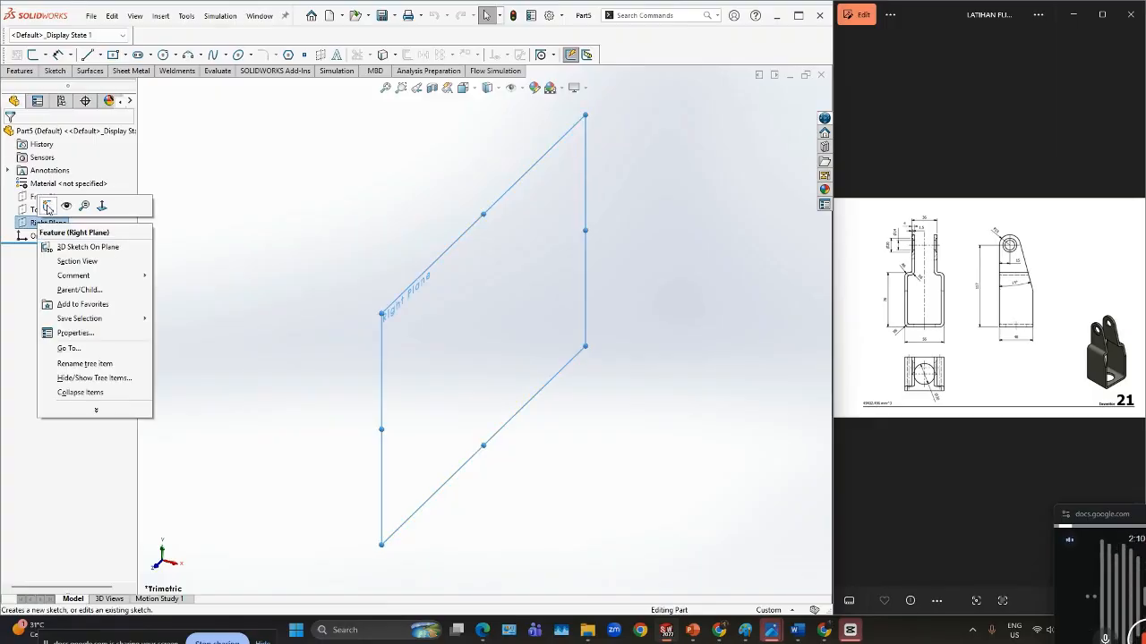
pyautogui.click(49, 208)
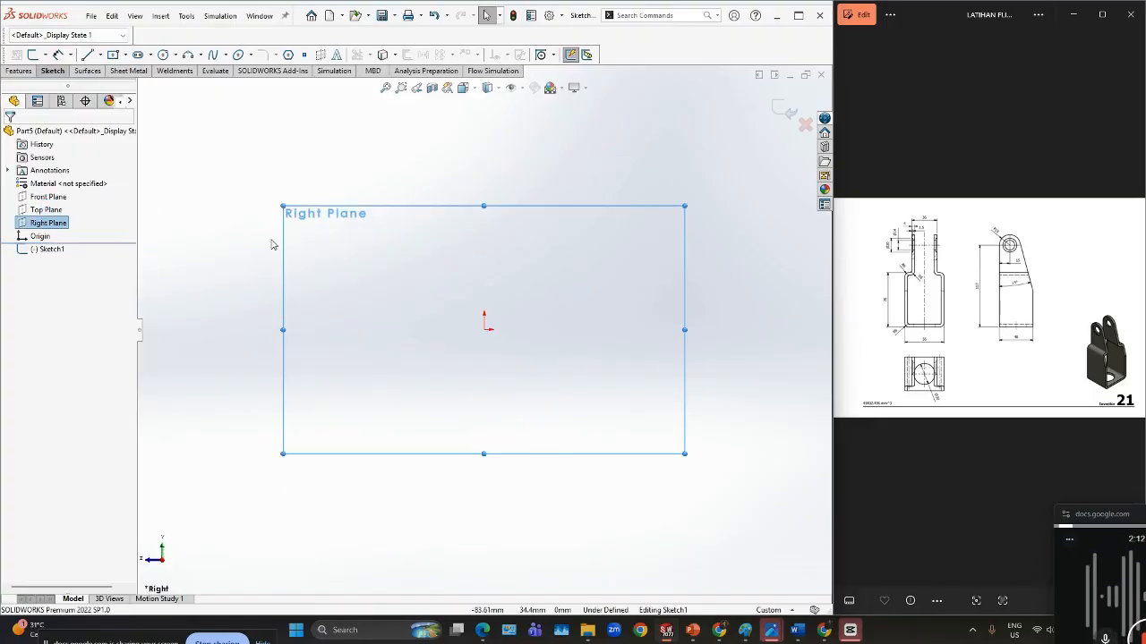
# - Sketch a vertical centerline about 168 mm long upward from the origin
pyautogui.click(99, 55)
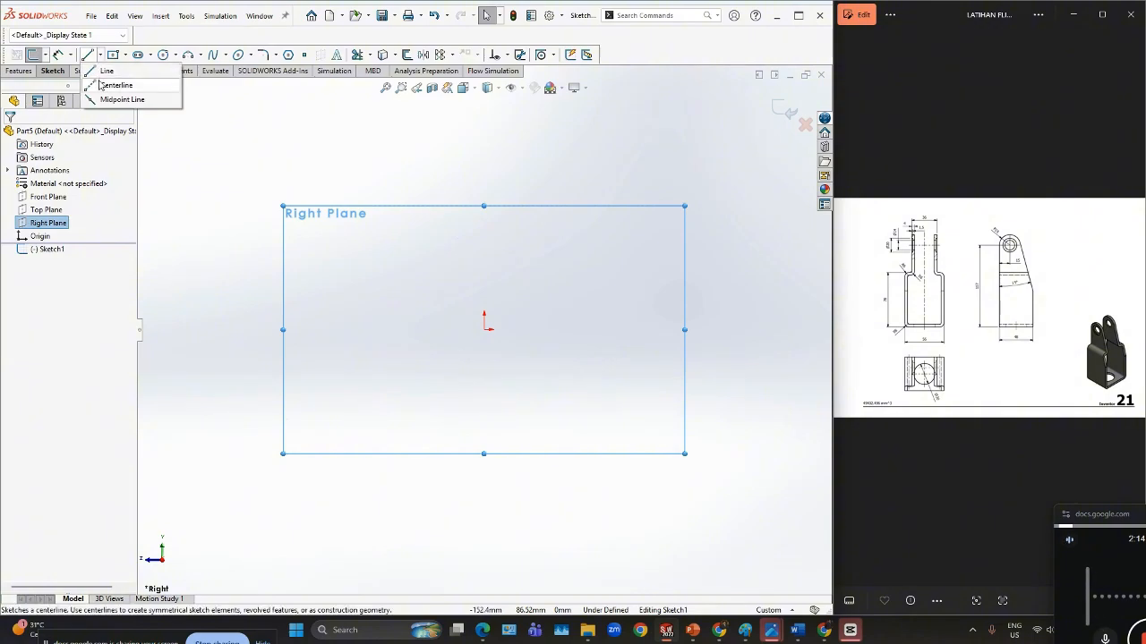
pyautogui.click(101, 85)
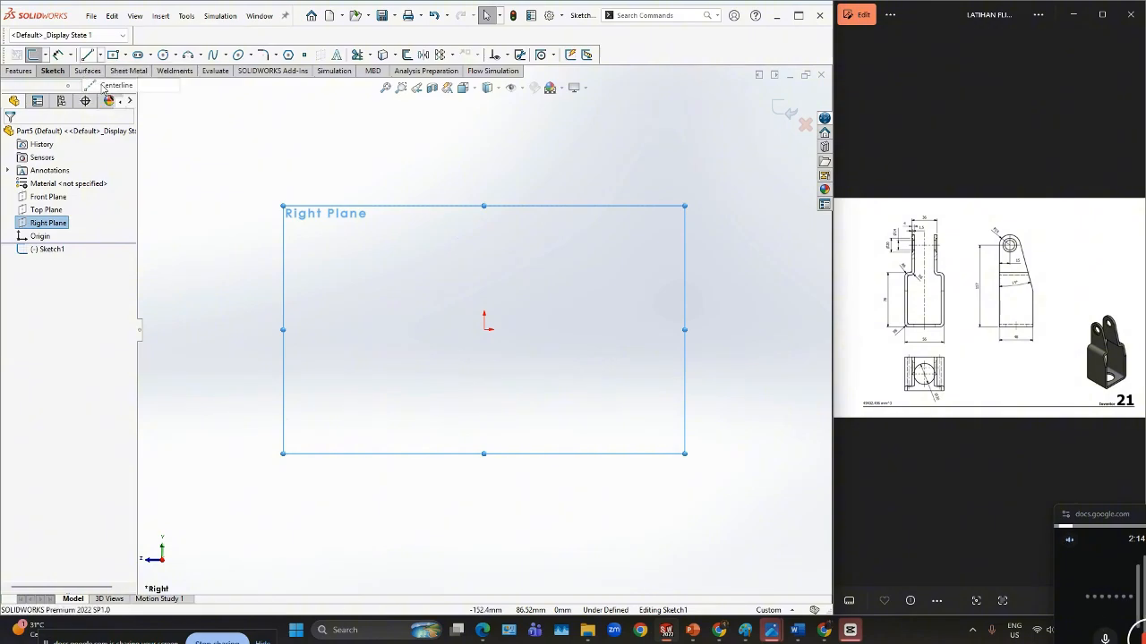
pyautogui.click(484, 329)
pyautogui.click(481, 136)
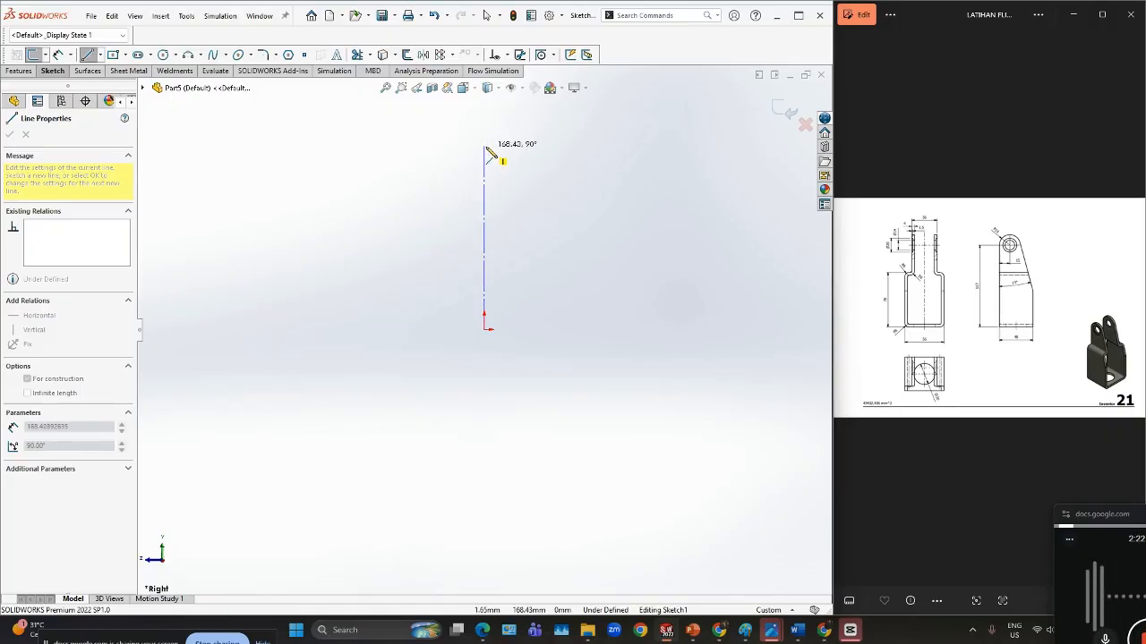
pyautogui.click(485, 147)
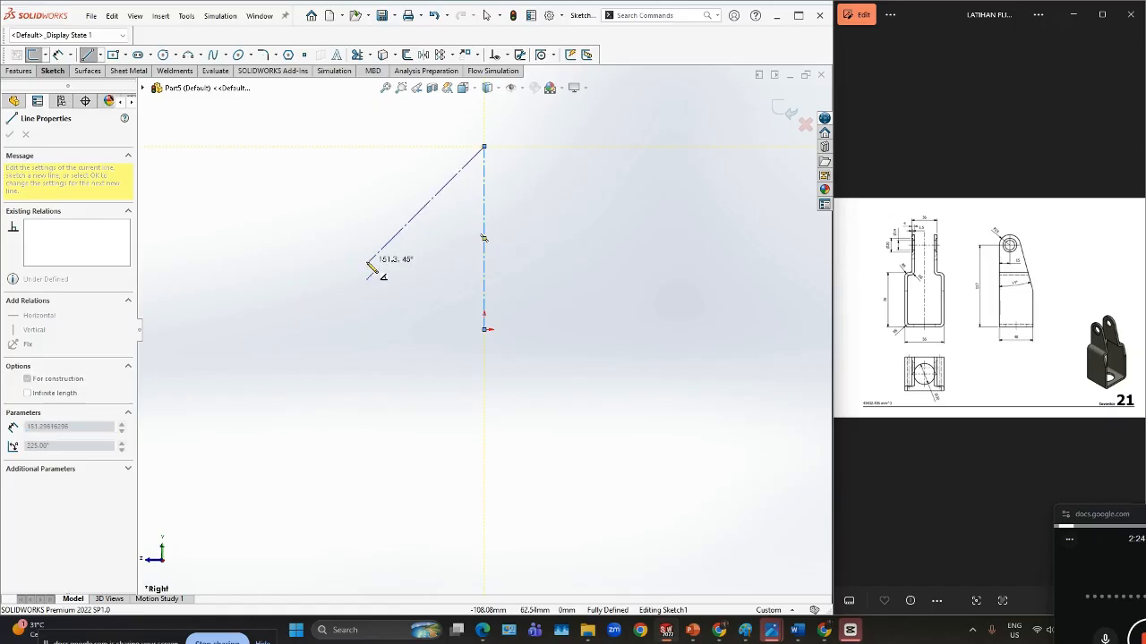
pyautogui.press('Escape')
pyautogui.press('t')
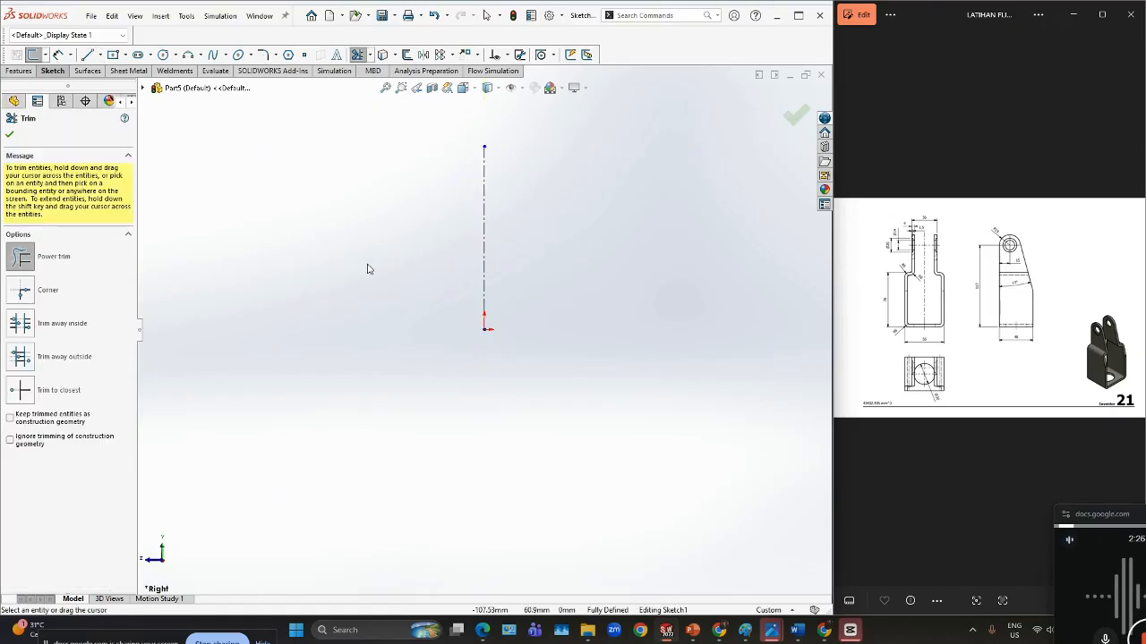
pyautogui.press('Escape')
# - Sketch the stepped half-profile from the origin: a base line about 63 mm long, a vertical side, a short inward step, and a vertical line to the centerline's top height
pyautogui.press('l')
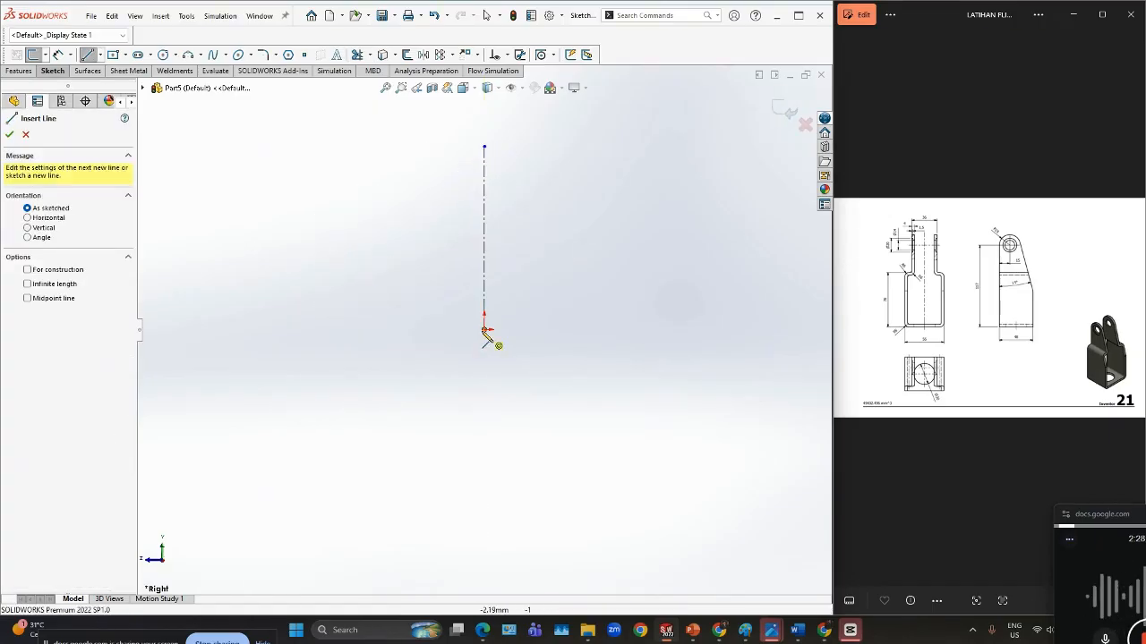
pyautogui.click(484, 330)
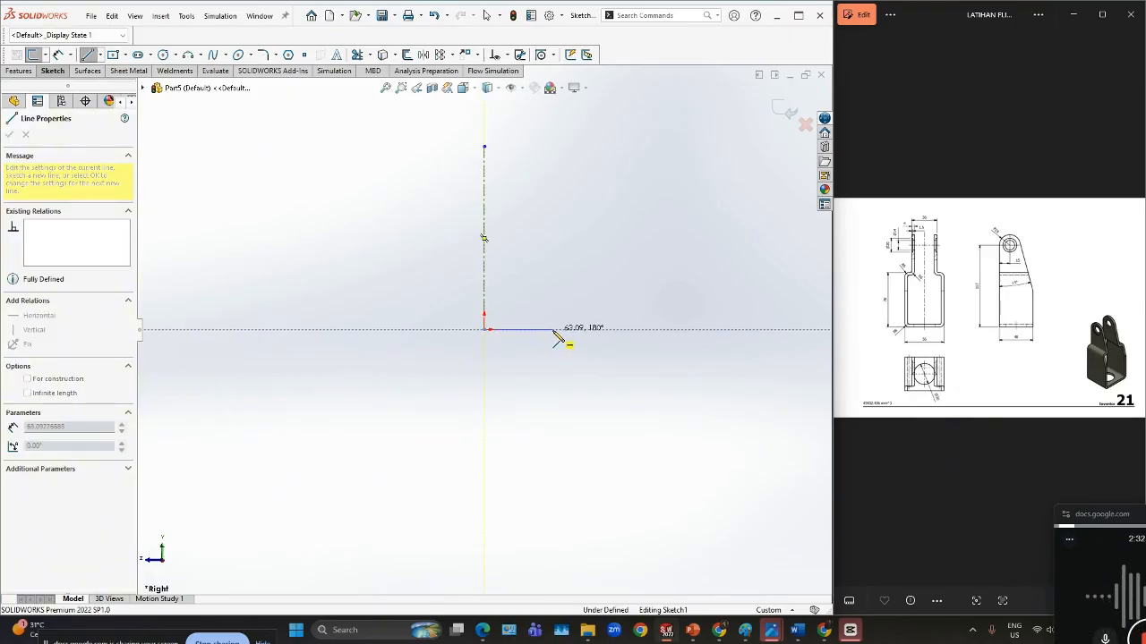
pyautogui.click(552, 330)
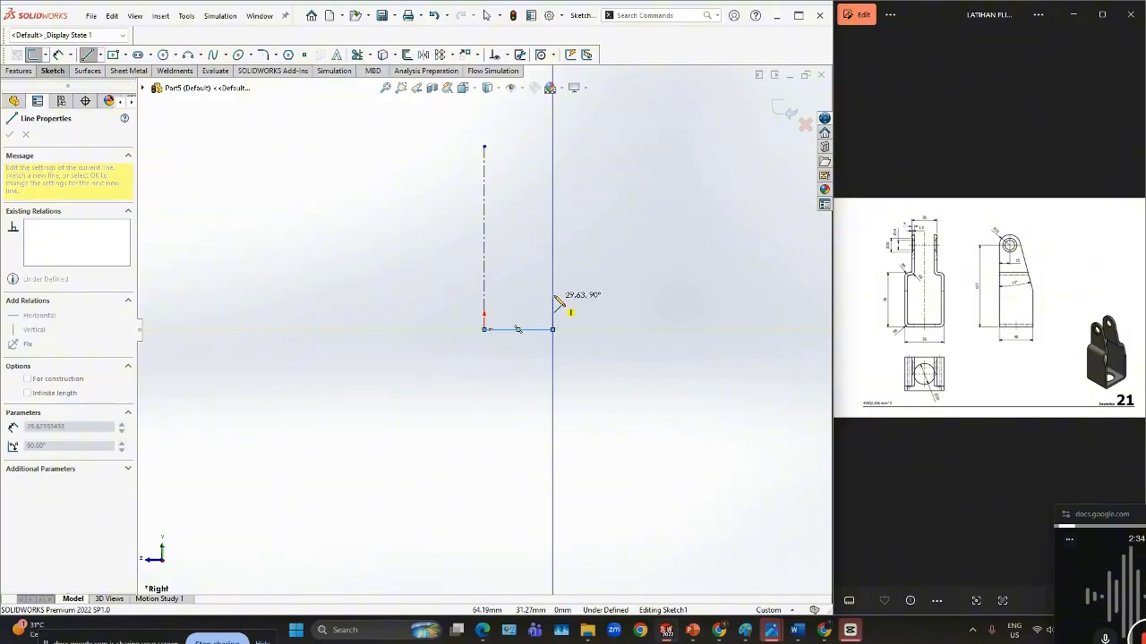
pyautogui.click(552, 243)
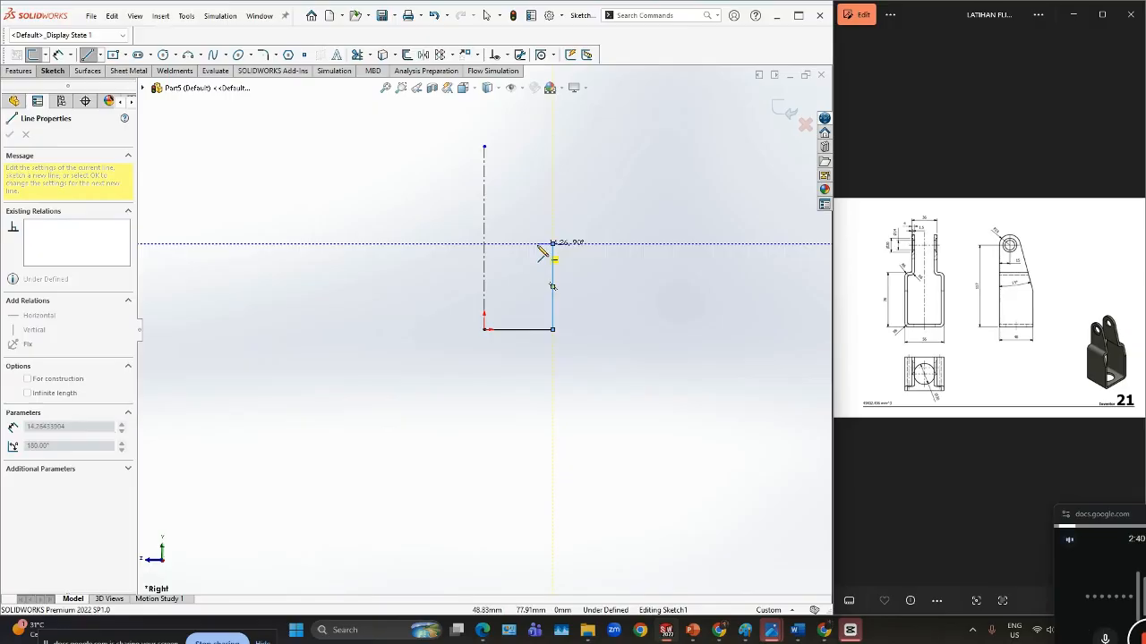
pyautogui.click(534, 244)
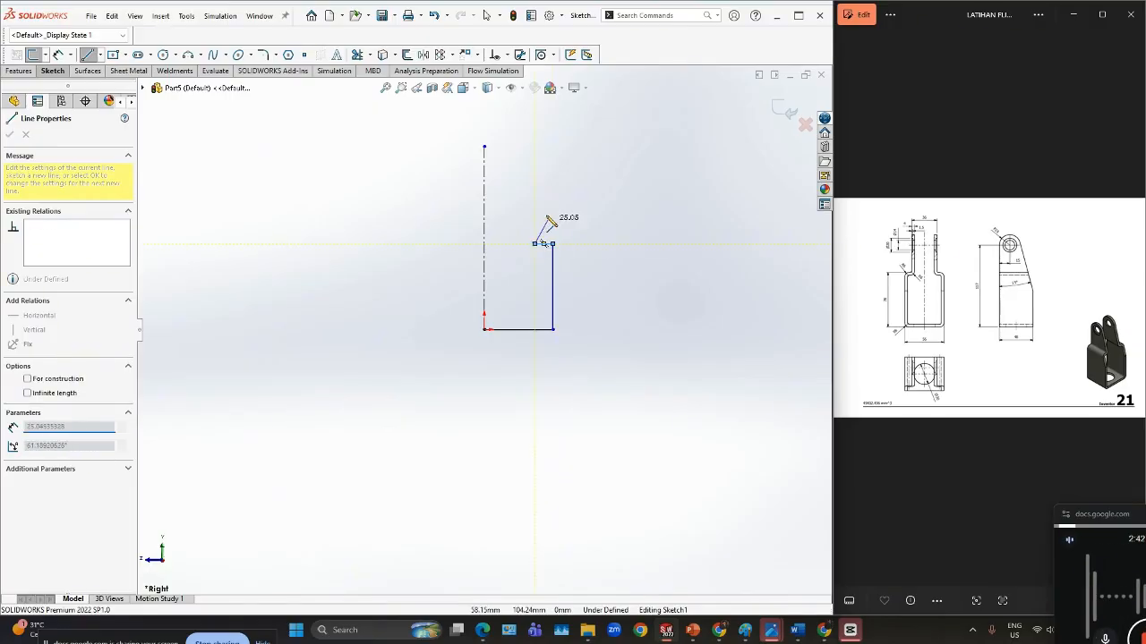
pyautogui.click(535, 147)
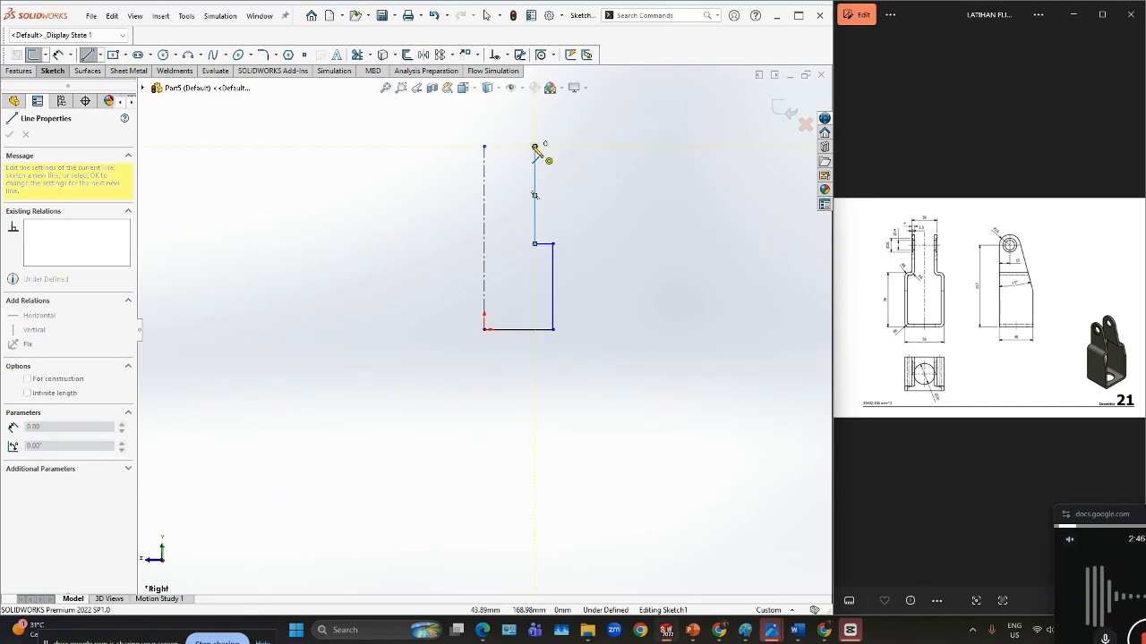
pyautogui.press('Escape')
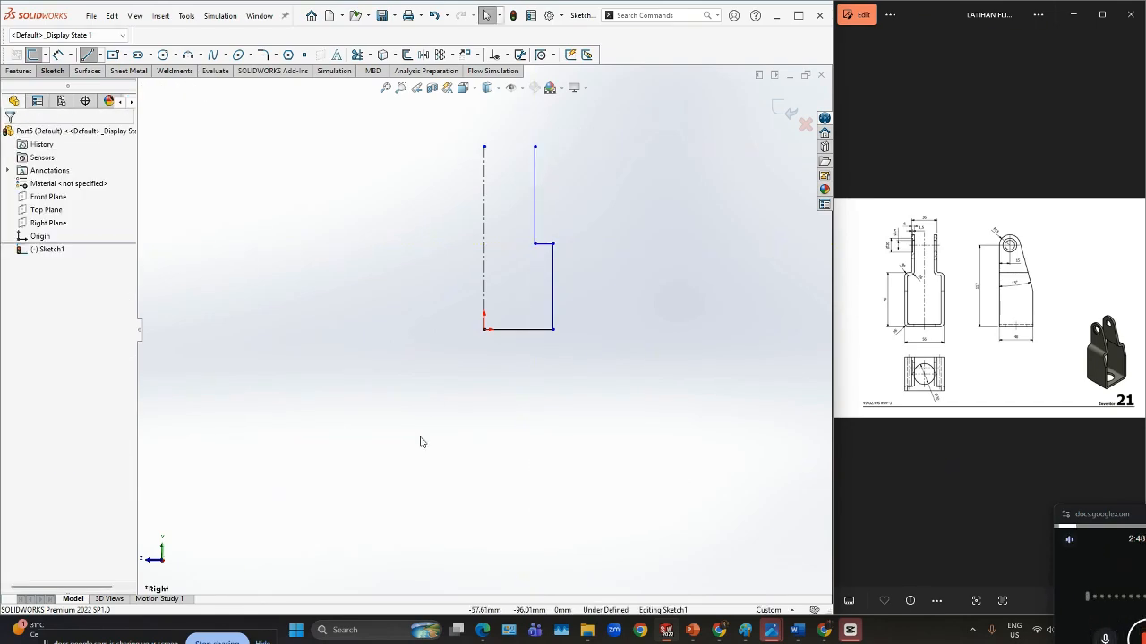
# - Dimension the profile's horizontal base line to 28 mm, half of the overall width in the drawing
pyautogui.moveTo(422, 443); pyautogui.dragTo(422, 399, button='right')
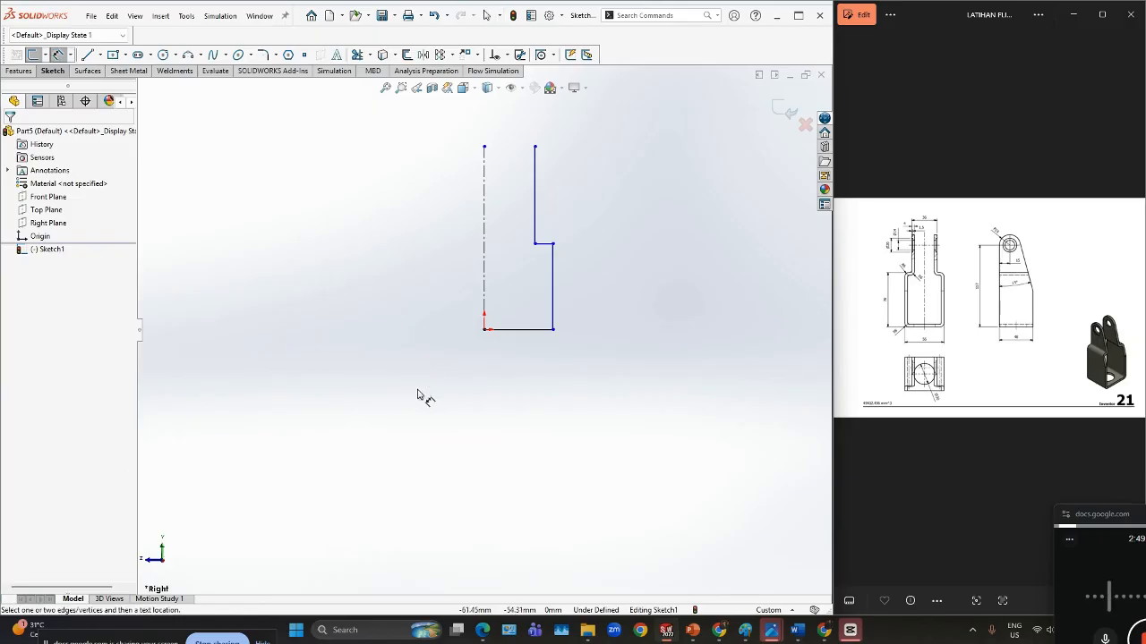
pyautogui.click(518, 330)
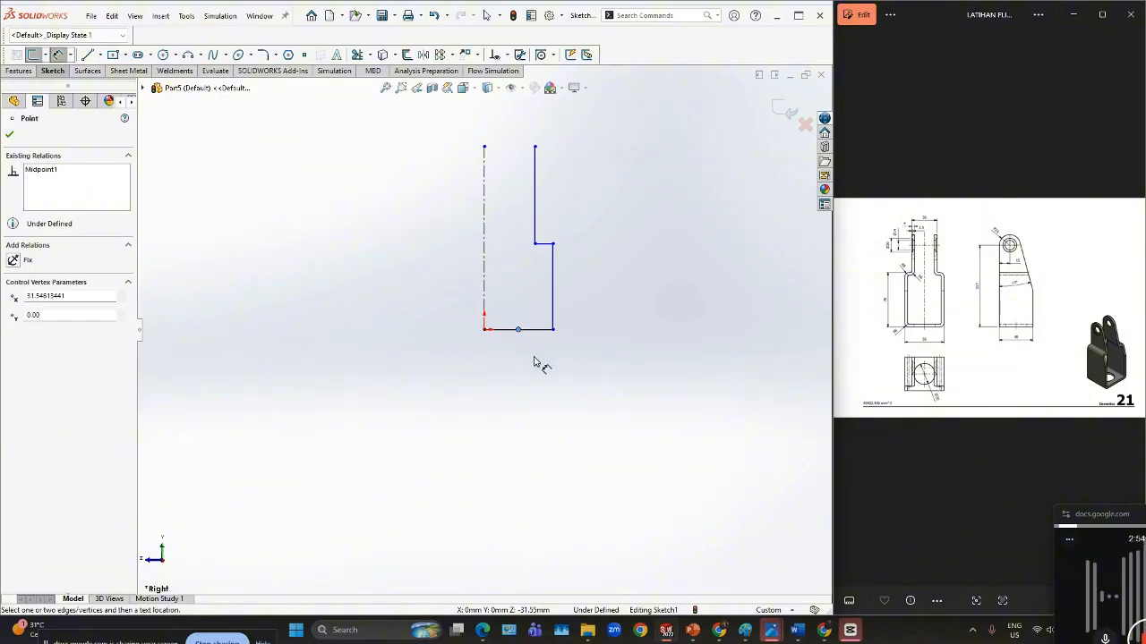
pyautogui.click(533, 363)
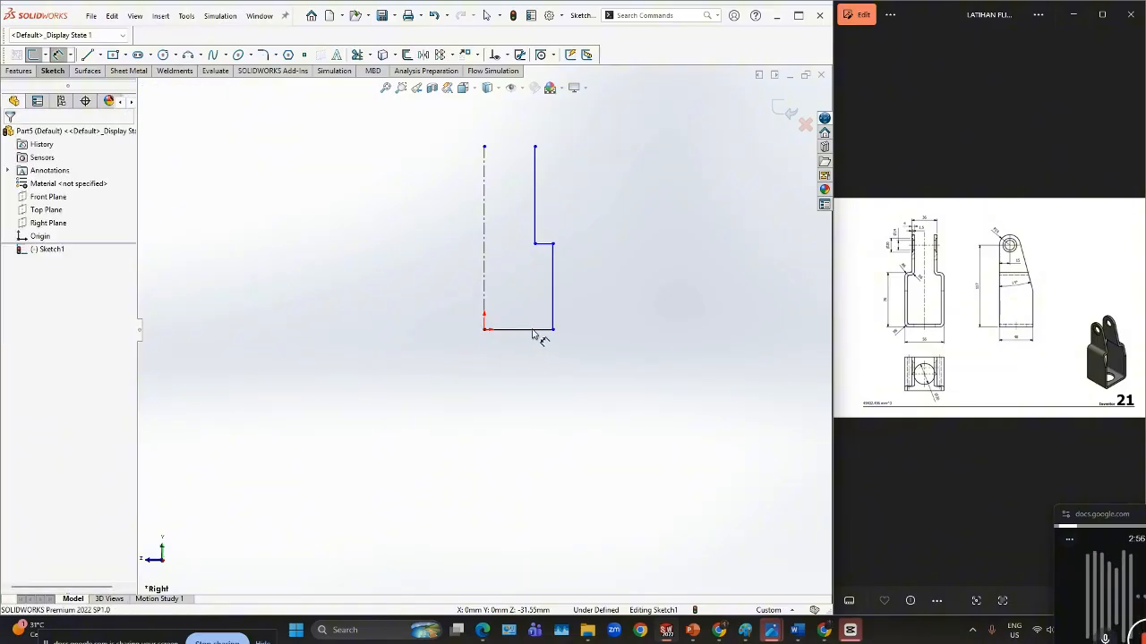
pyautogui.click(526, 330)
pyautogui.click(528, 359)
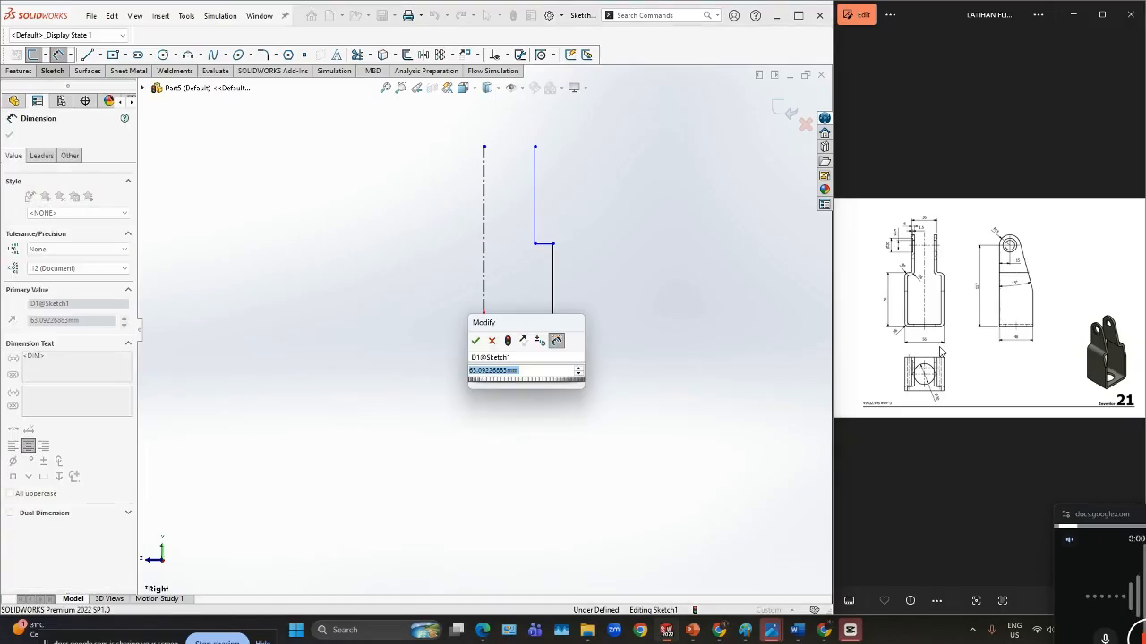
pyautogui.scroll(3, 925, 376)
pyautogui.scroll(2, 925, 376)
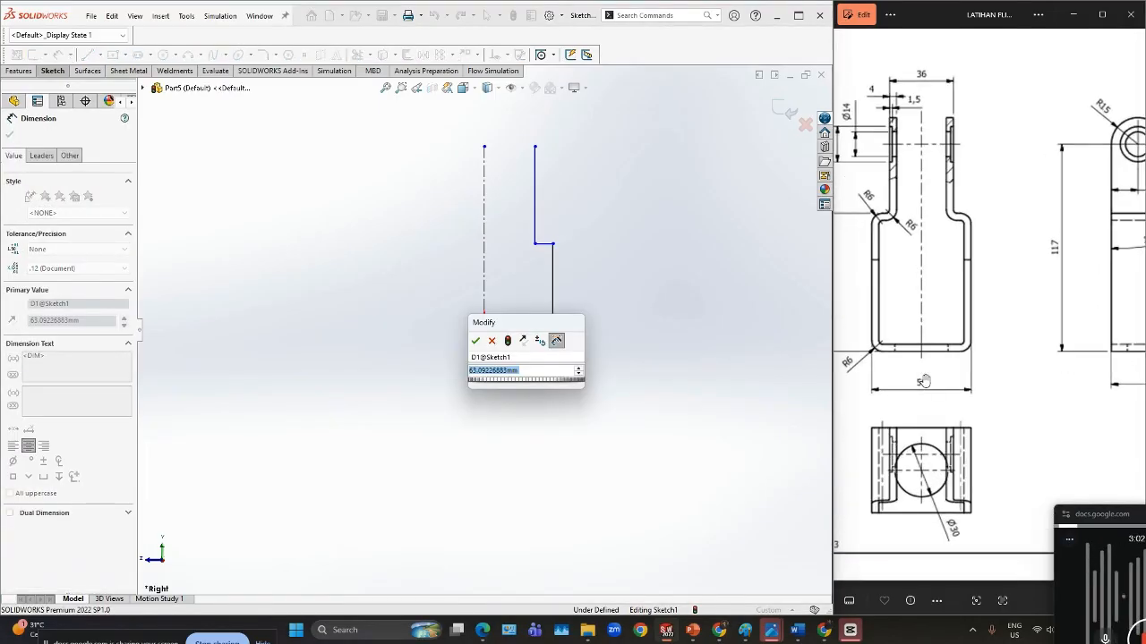
pyautogui.write('28')
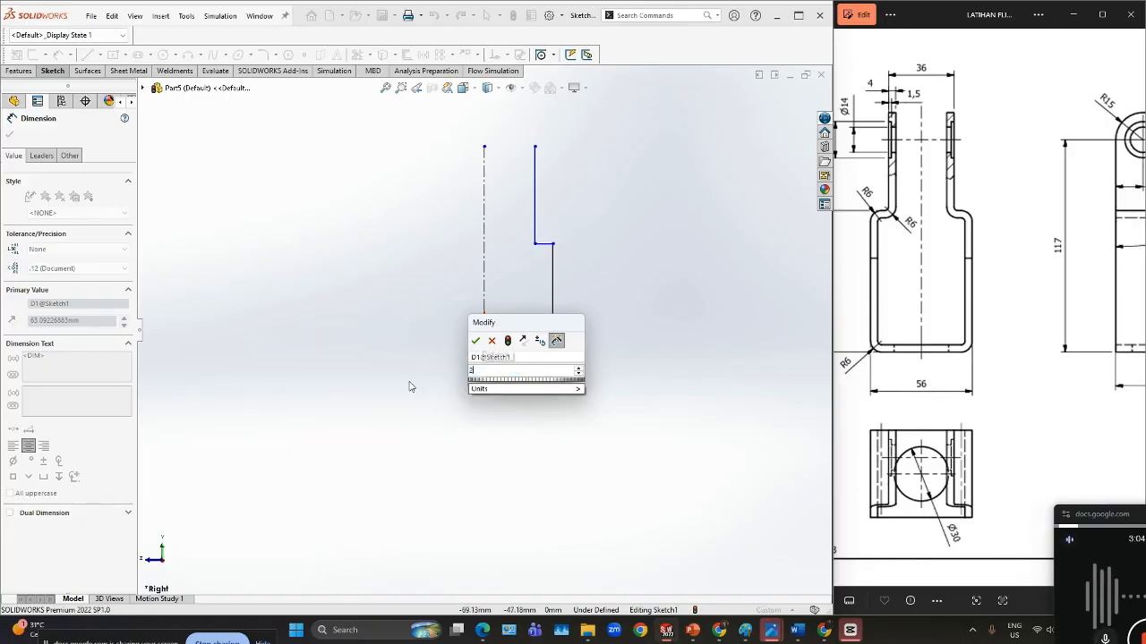
pyautogui.click(475, 343)
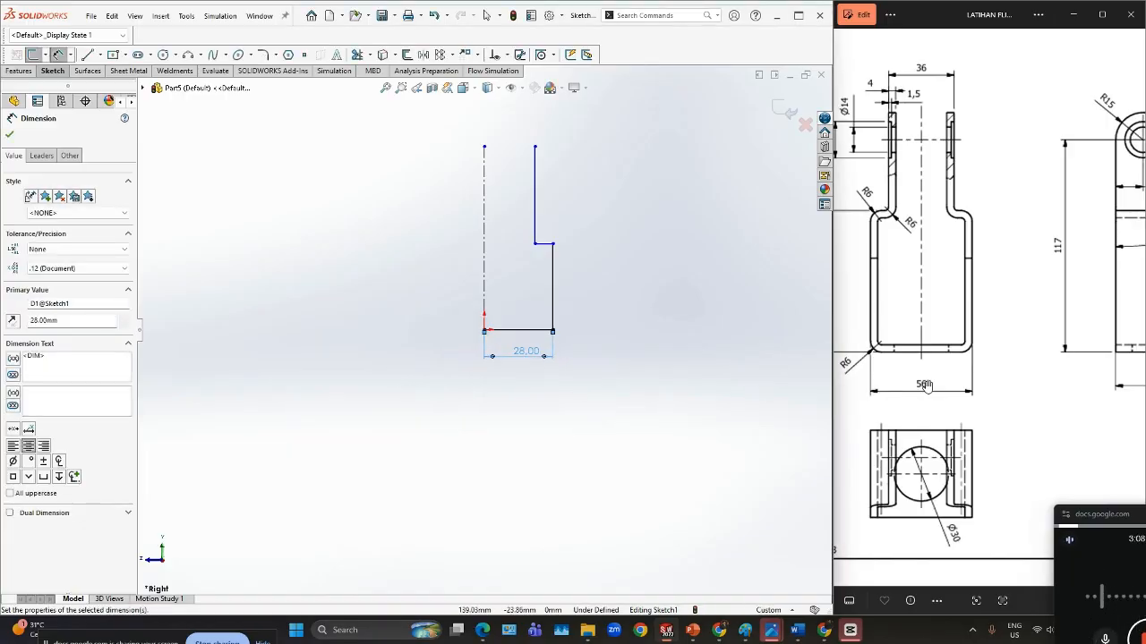
pyautogui.scroll(-1, 945, 344)
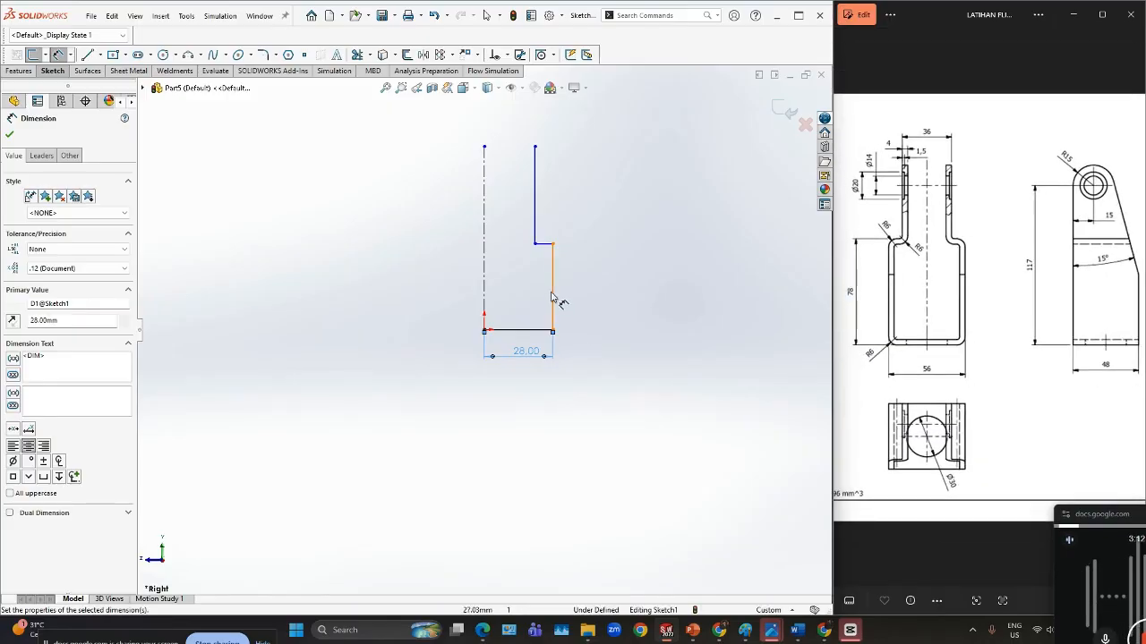
# - Dimension the vertical side of the profile's wide lower section to 78 mm
pyautogui.click(586, 285)
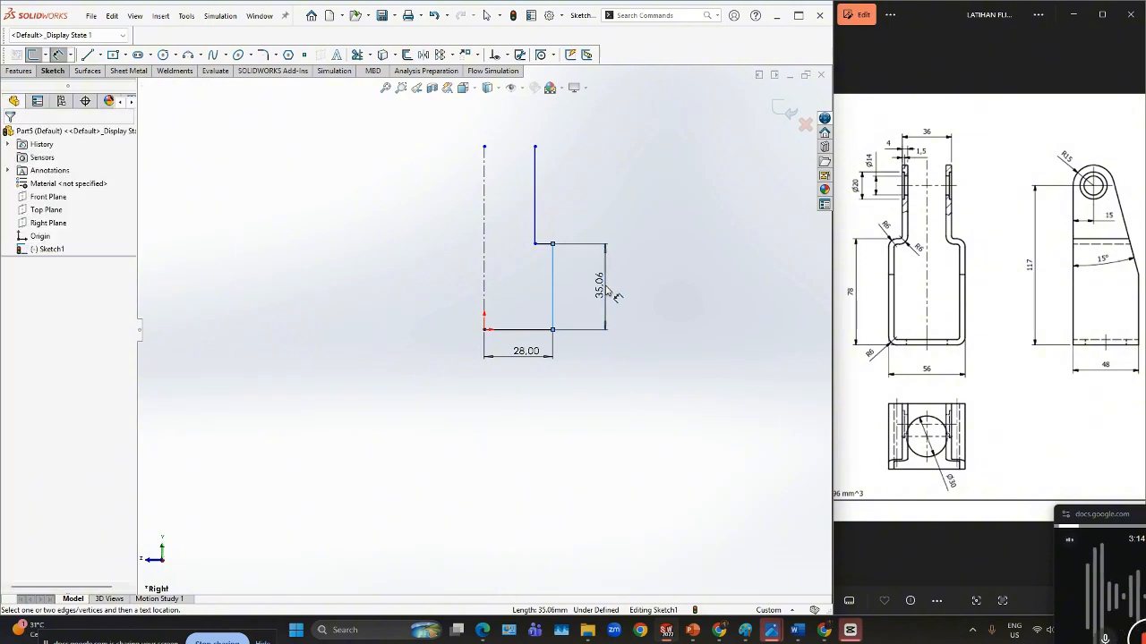
pyautogui.click(616, 296)
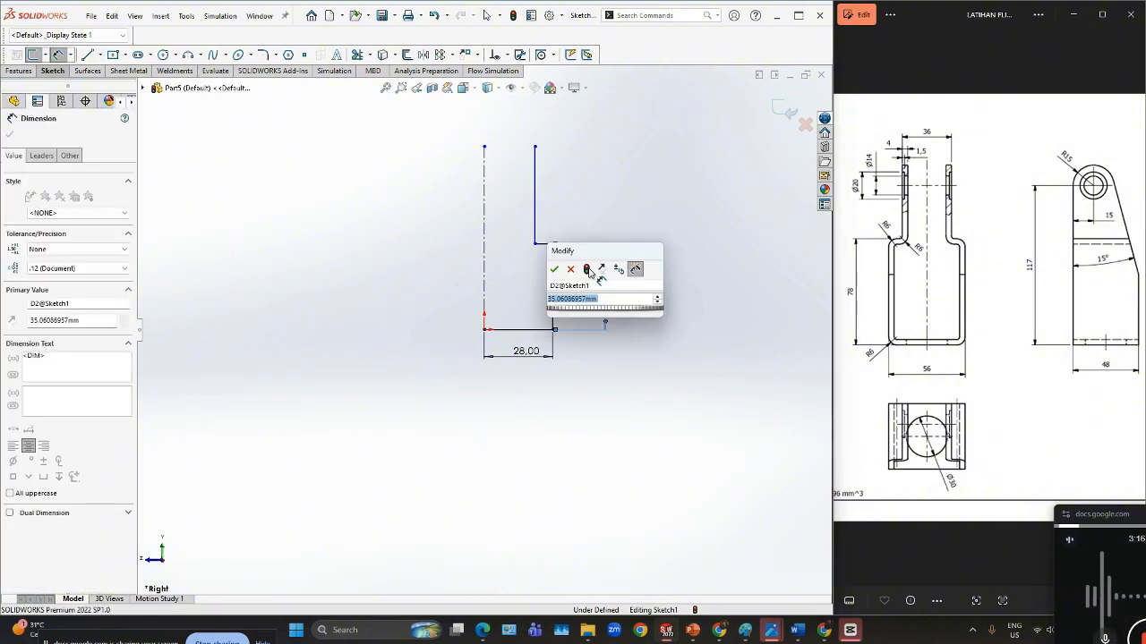
pyautogui.write('78')
pyautogui.click(554, 269)
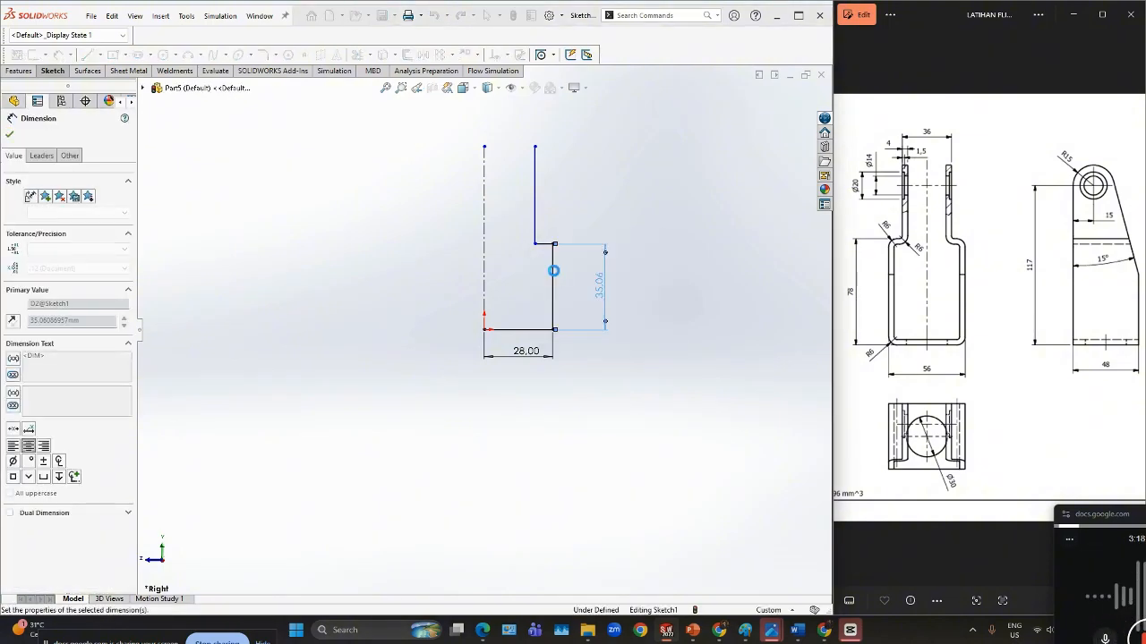
# - Dimension the overall height from the origin to the profile's top endpoint as 132 mm
pyautogui.scroll(2, 553, 254)
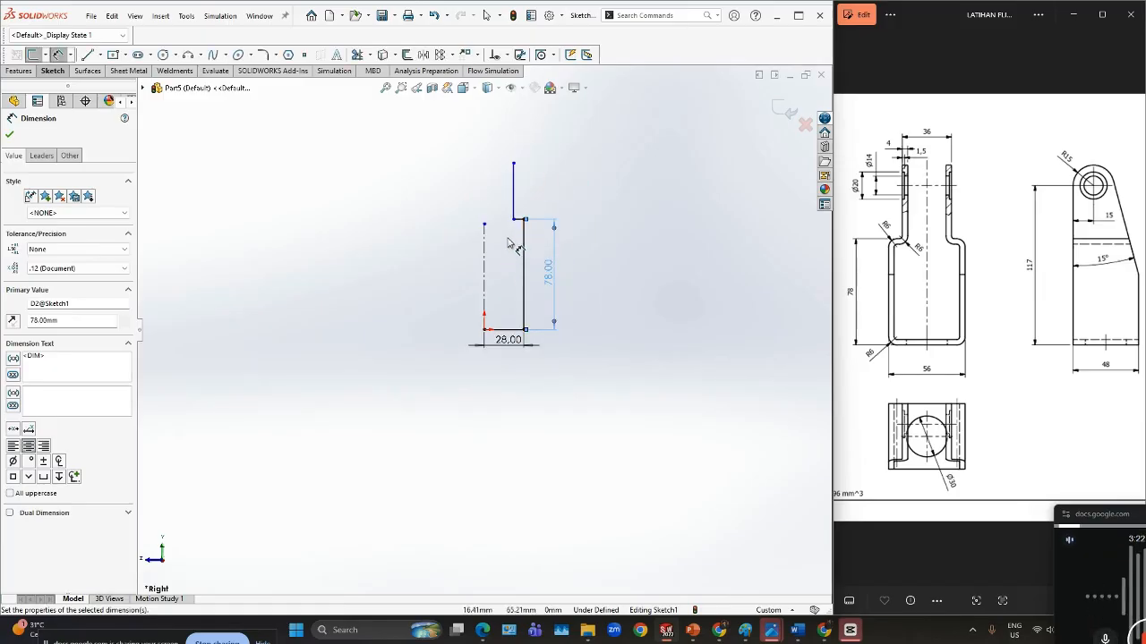
pyautogui.scroll(-2, 516, 204)
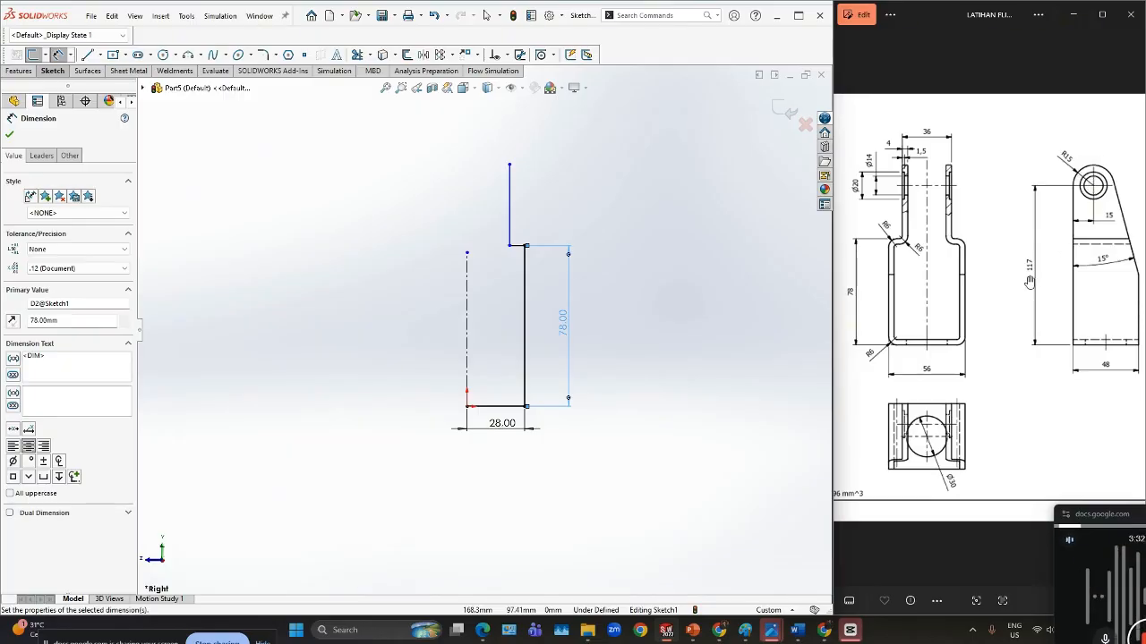
pyautogui.click(510, 166)
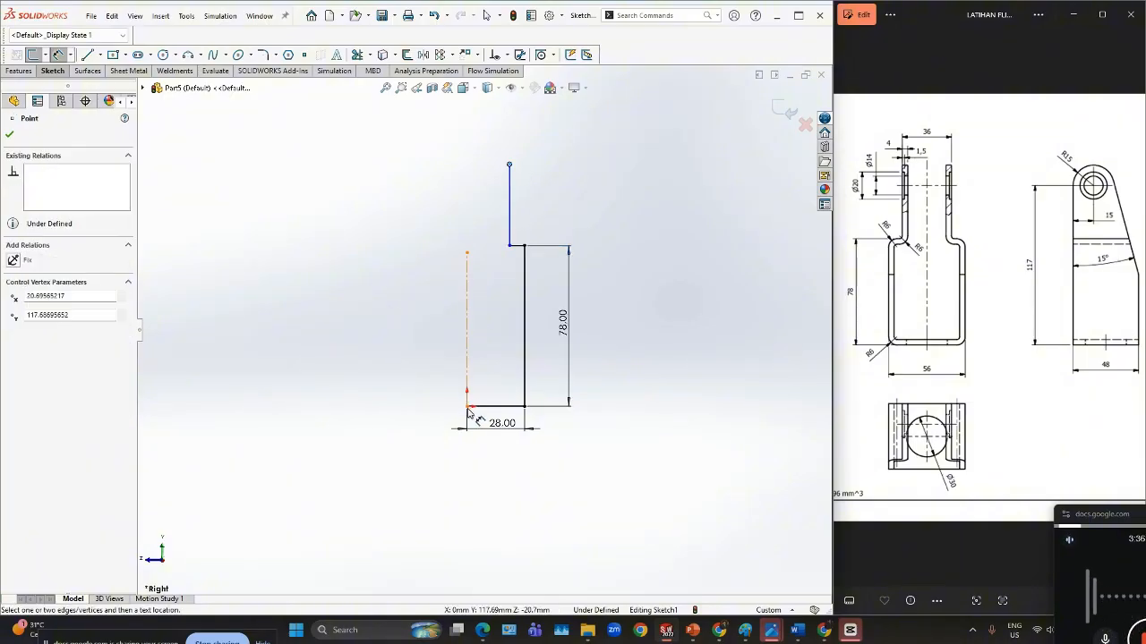
pyautogui.click(467, 408)
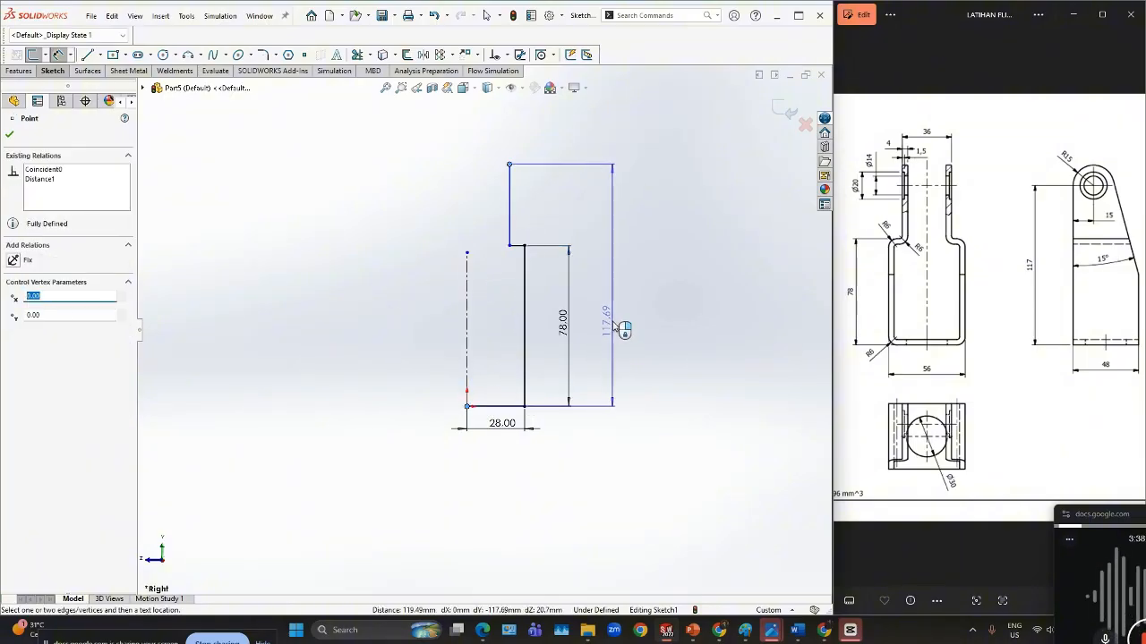
pyautogui.click(625, 328)
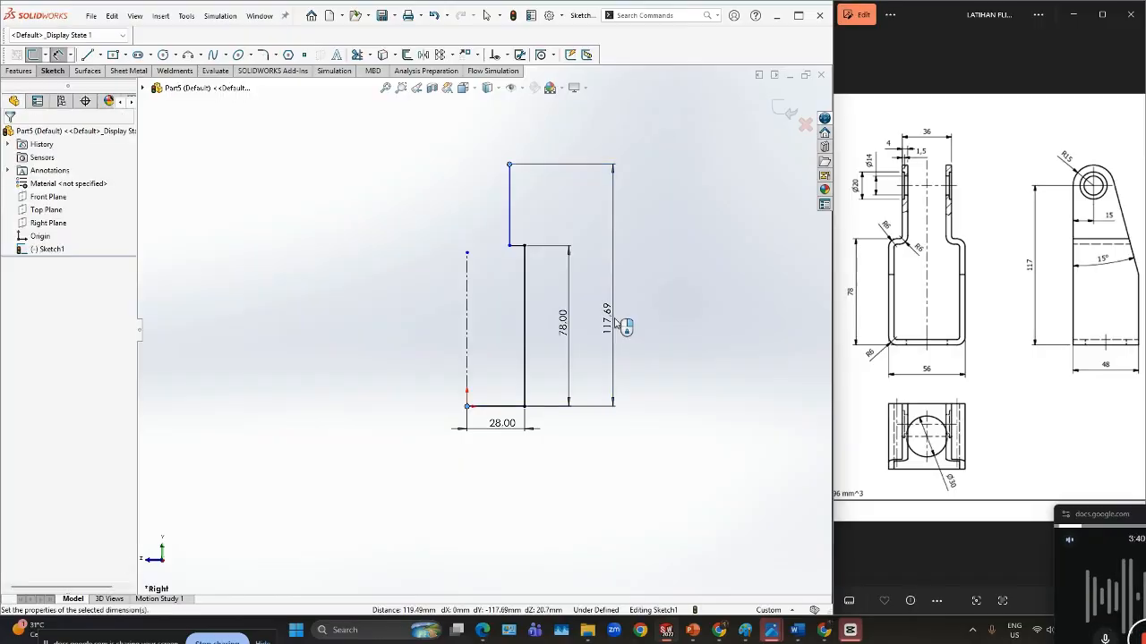
pyautogui.write('12')
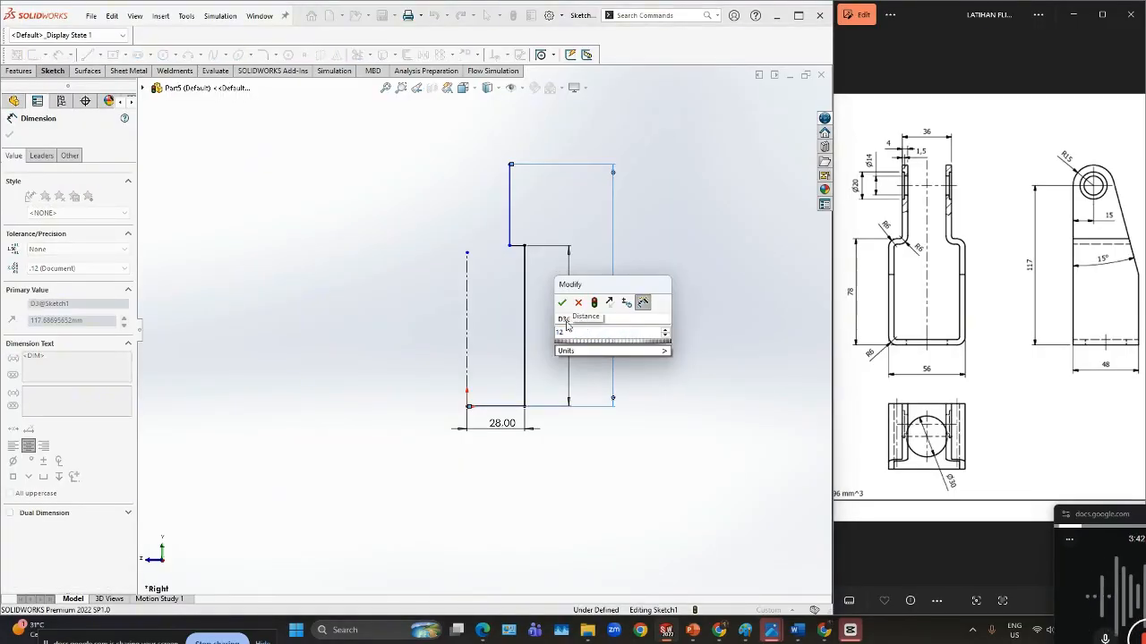
pyautogui.press('Return')
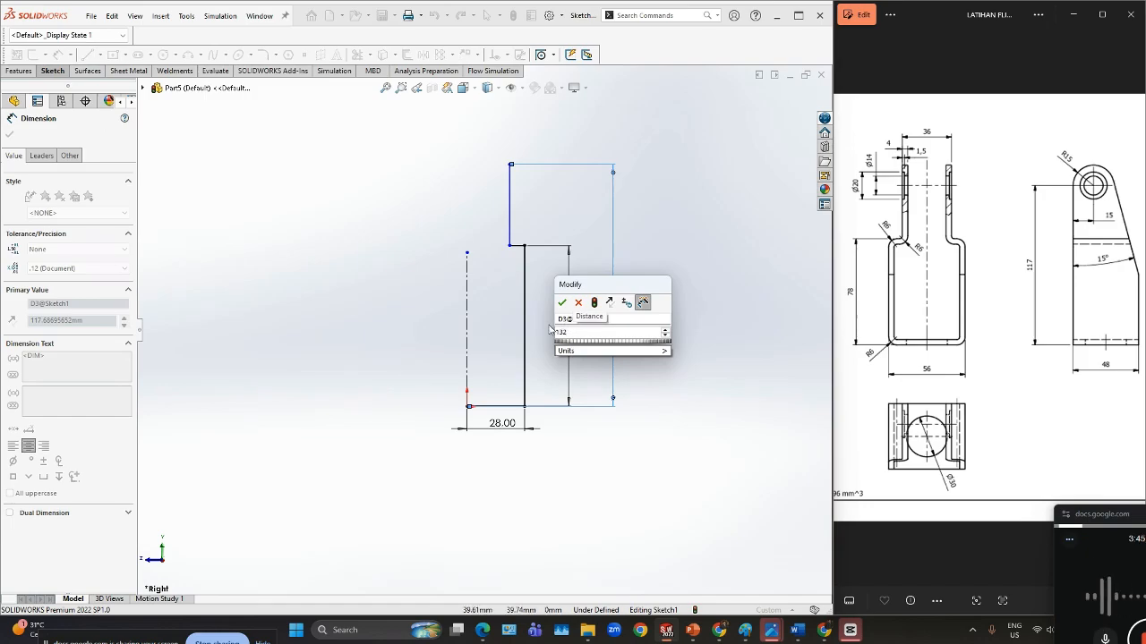
pyautogui.click(562, 304)
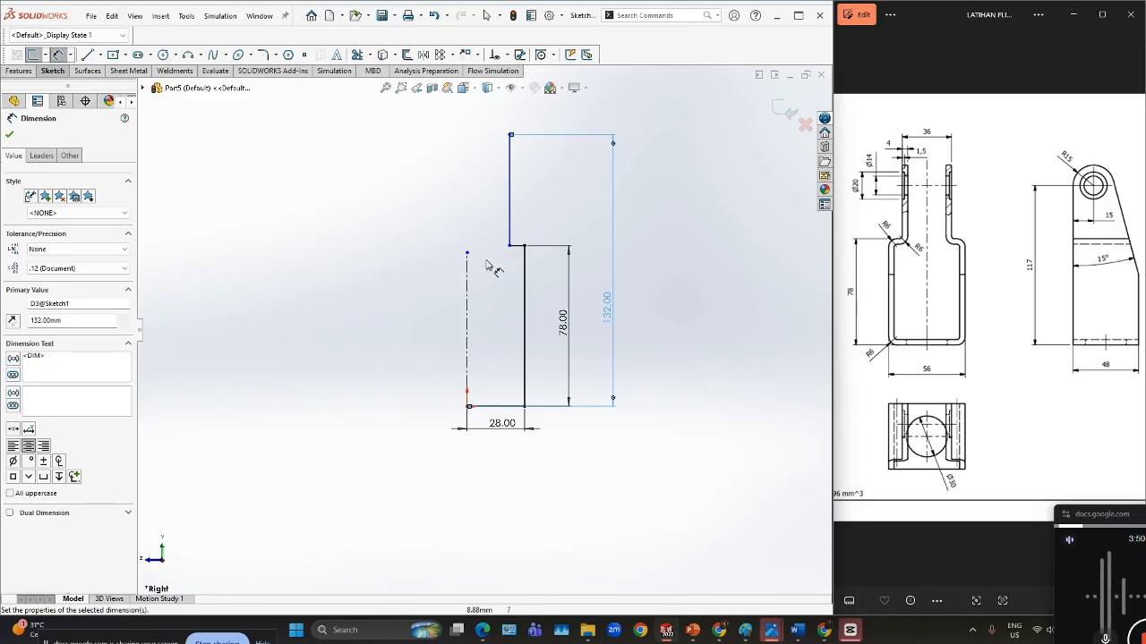
# - Dimension the distance between the upper vertical line and the centerline as 18 mm
pyautogui.click(510, 216)
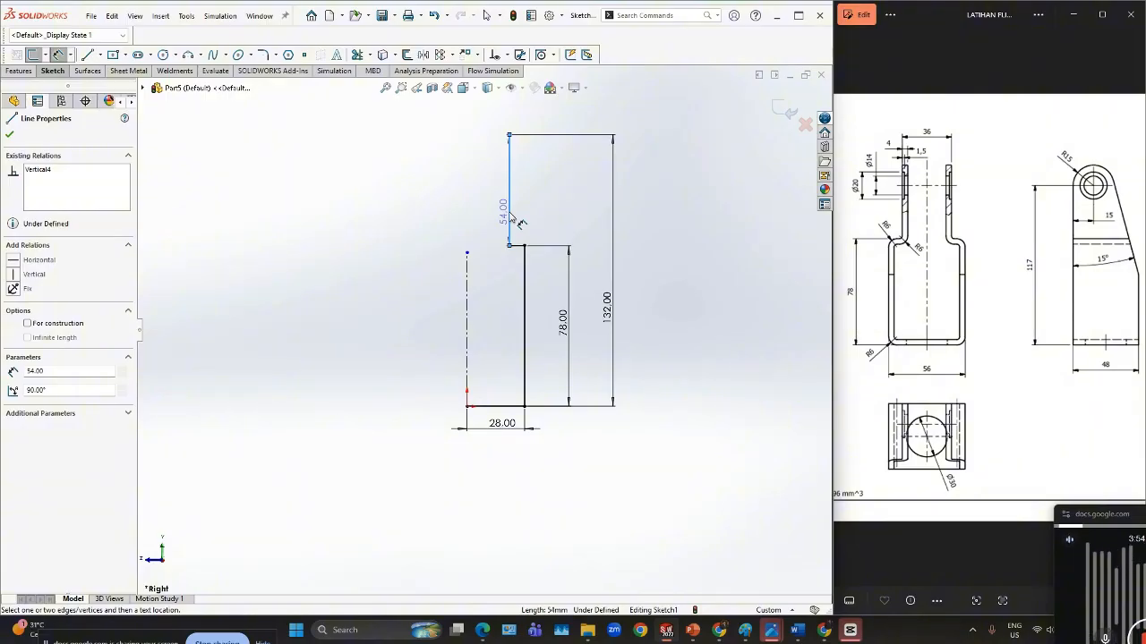
pyautogui.moveTo(508, 190); pyautogui.dragTo(489, 116)
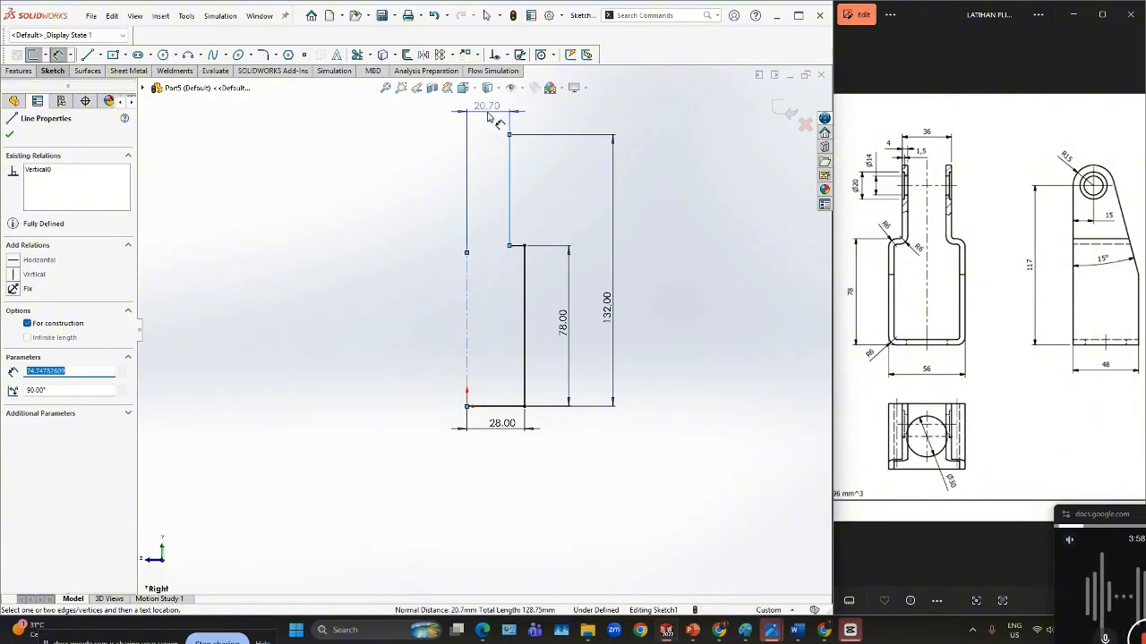
pyautogui.write('1')
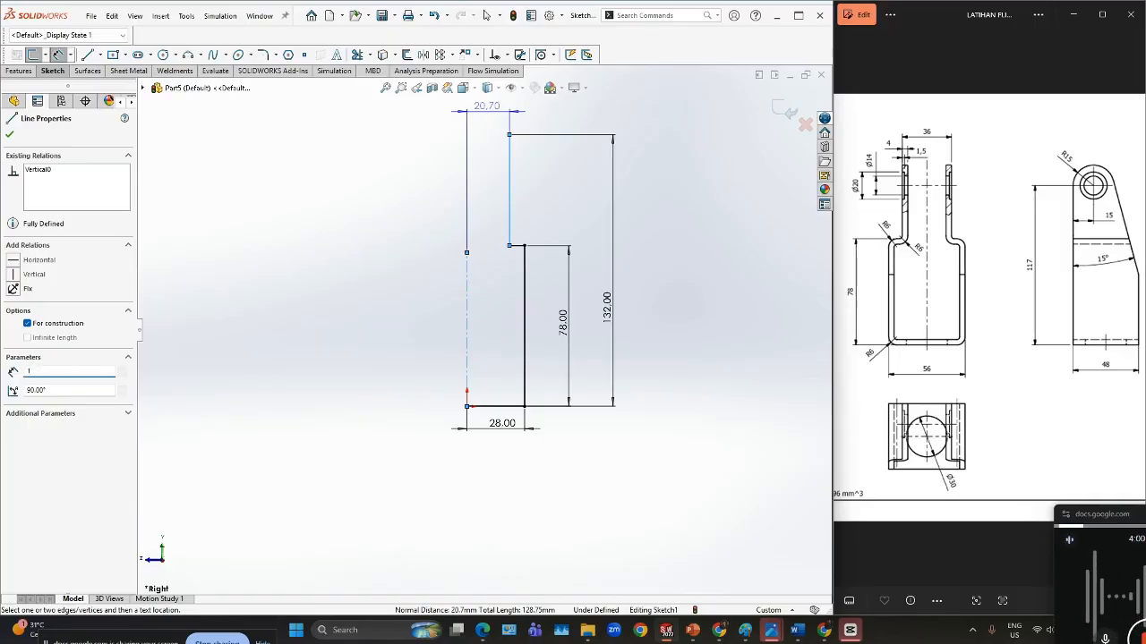
pyautogui.write('8')
pyautogui.press('Return')
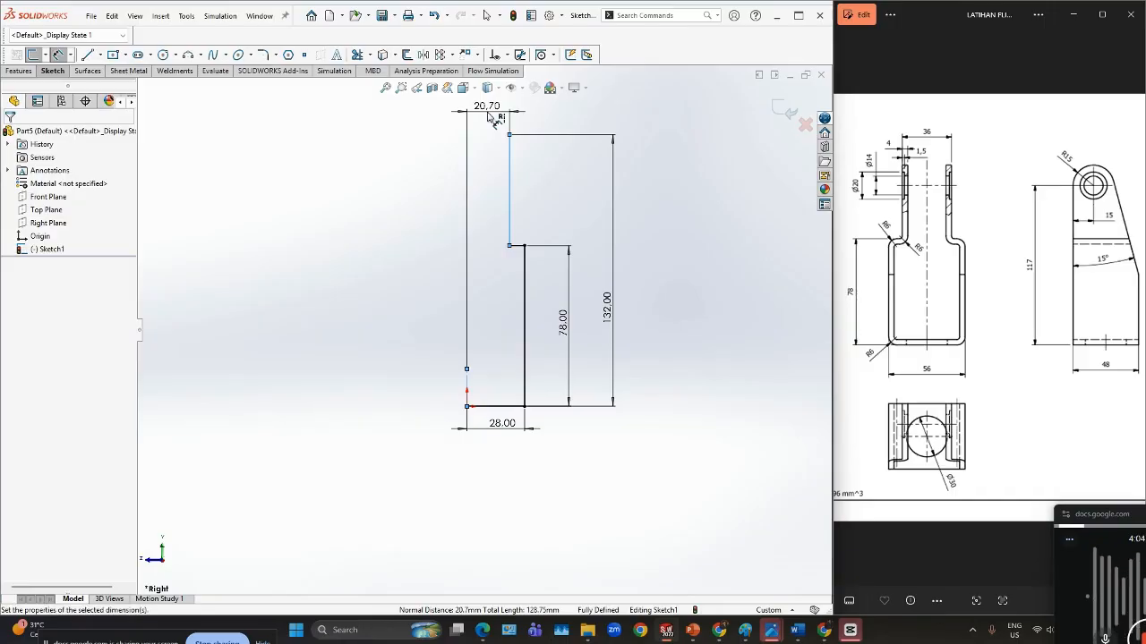
pyautogui.doubleClick(486, 109)
pyautogui.write('18')
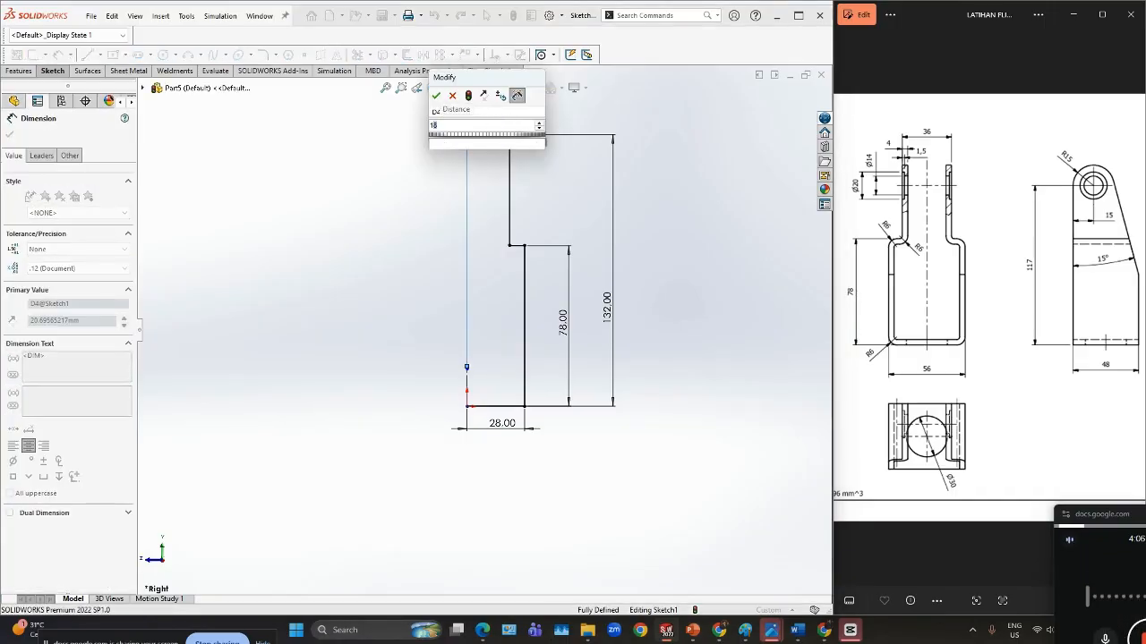
pyautogui.click(436, 95)
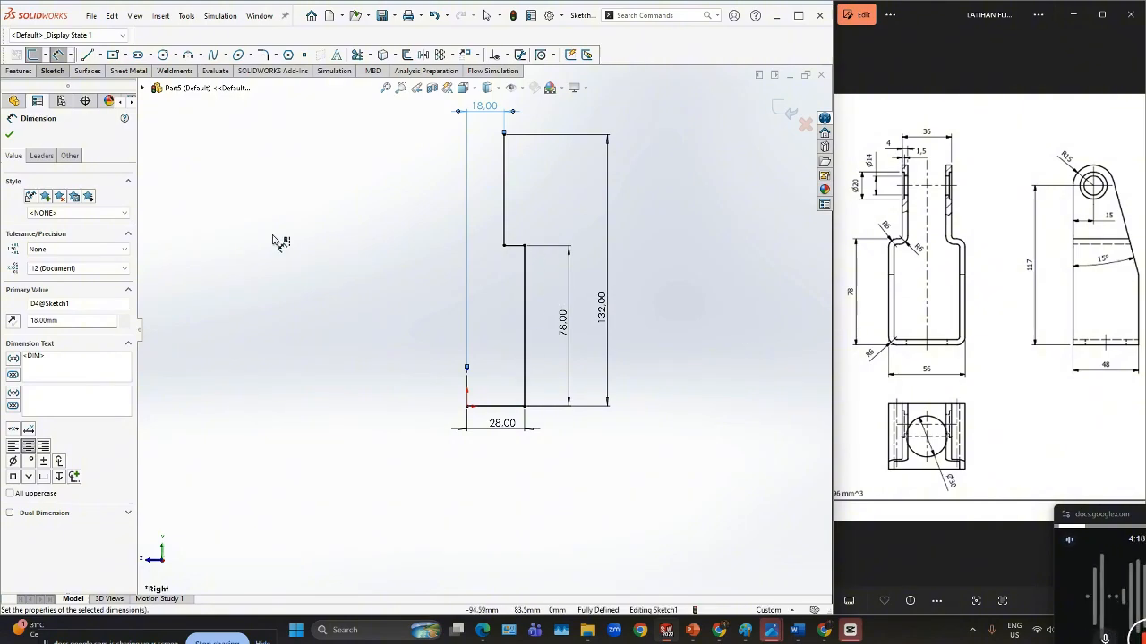
# - Round the upper and lower outer corners of the profile's wide section with 6 mm sketch fillets
pyautogui.click(263, 55)
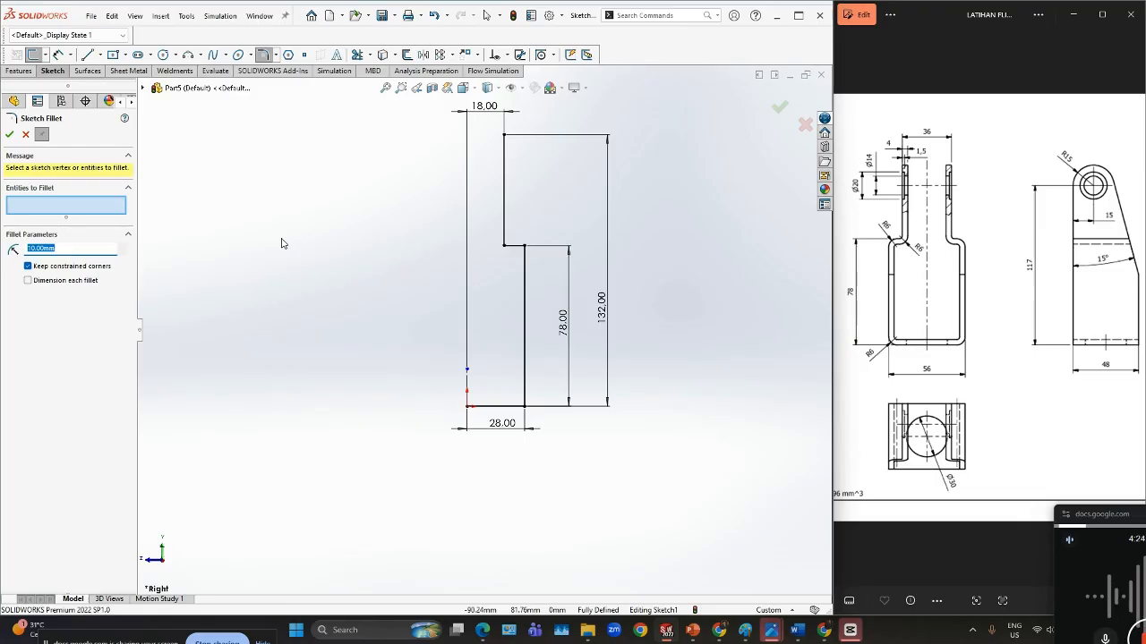
pyautogui.write('6')
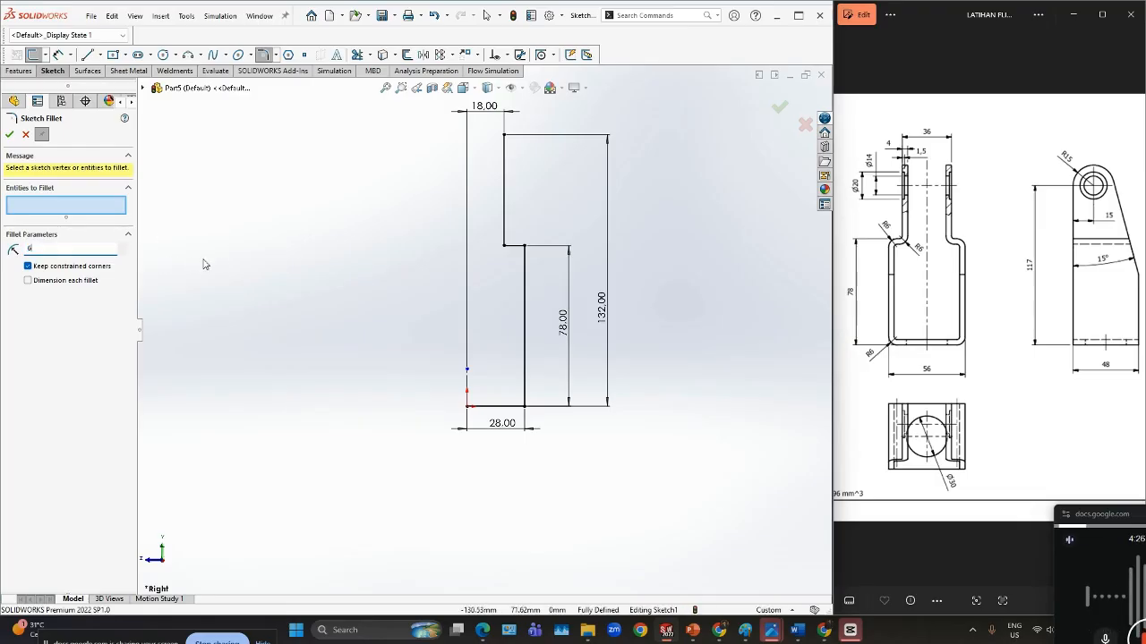
pyautogui.press('Return')
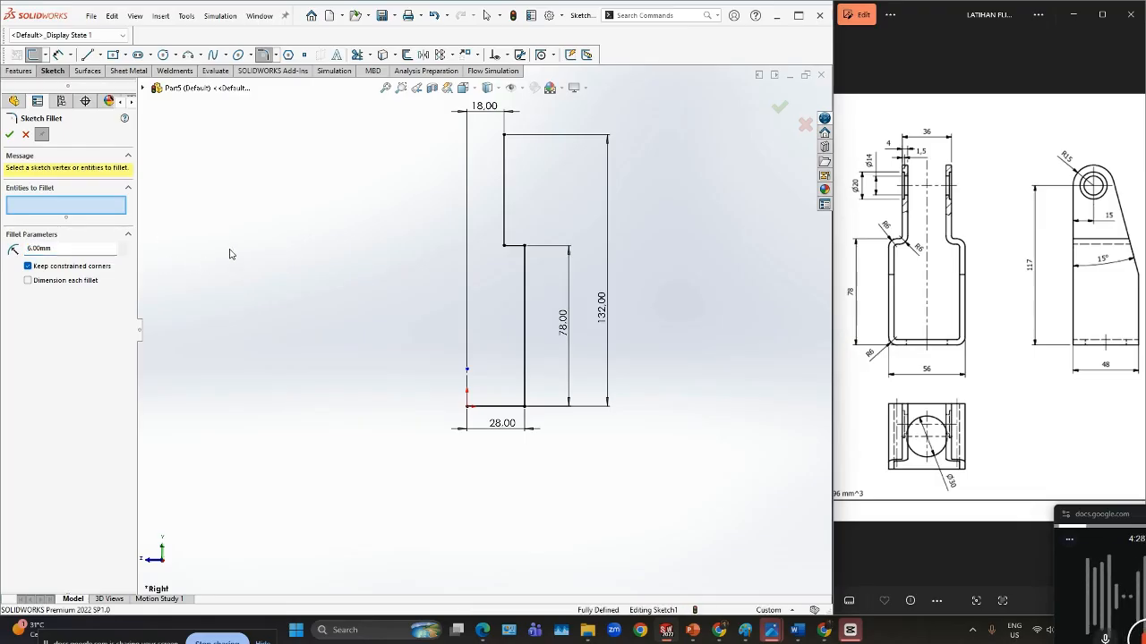
pyautogui.click(524, 249)
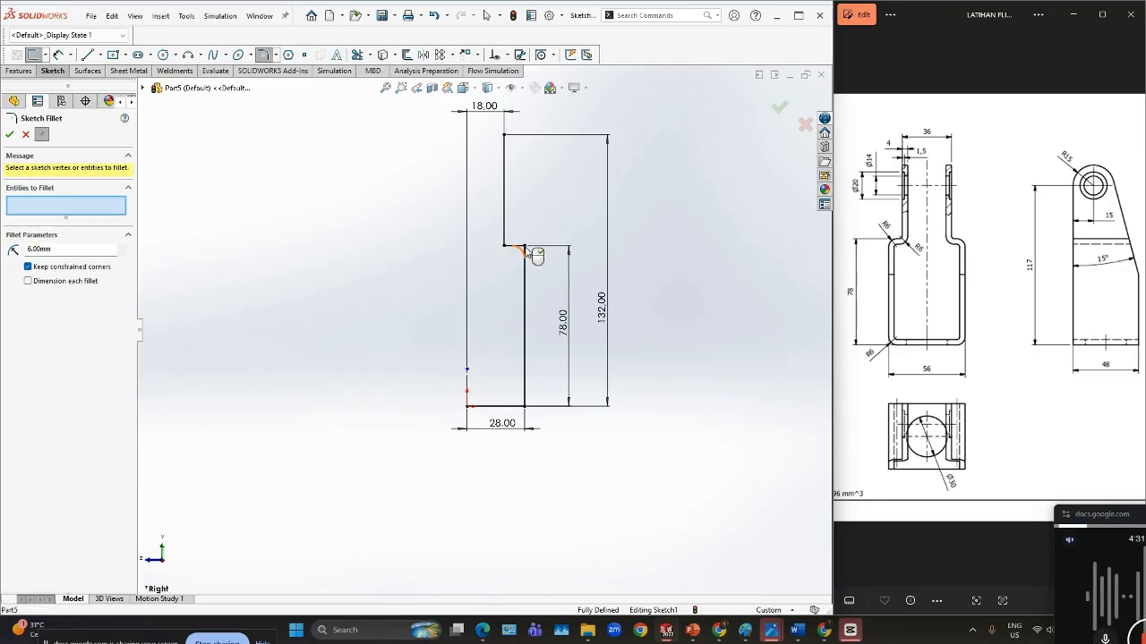
pyautogui.click(525, 406)
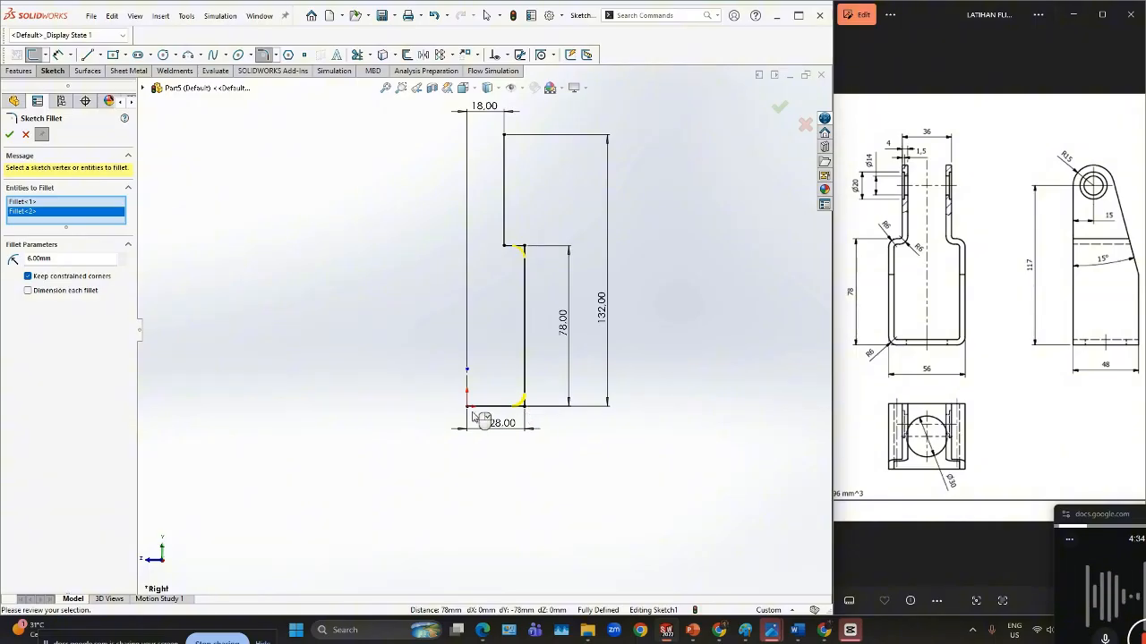
pyautogui.scroll(-2, 508, 270)
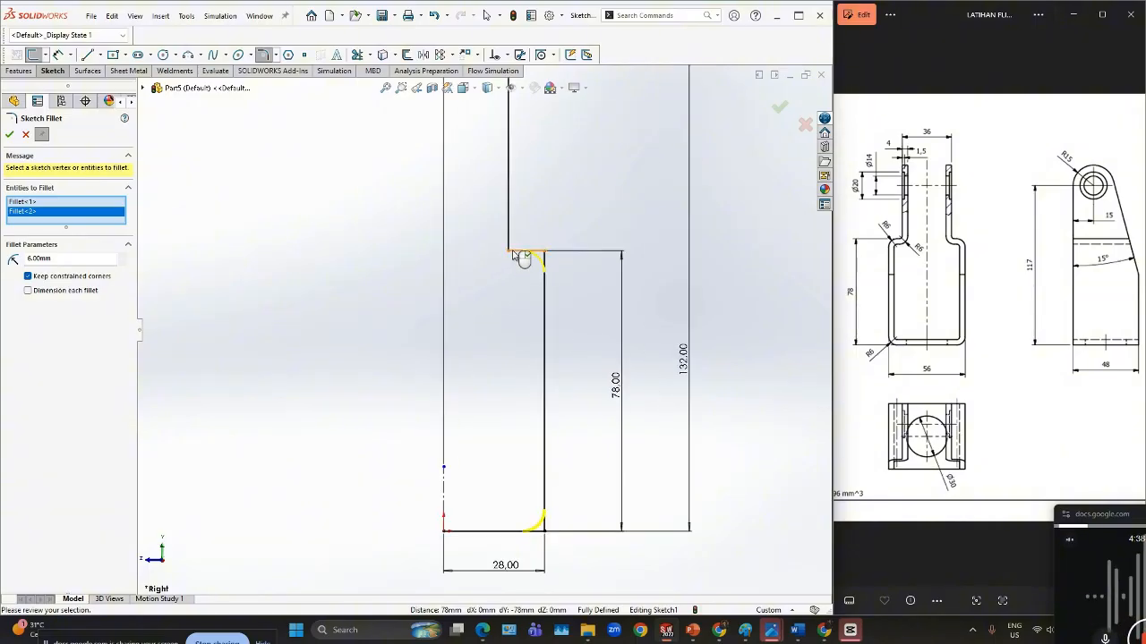
pyautogui.click(10, 134)
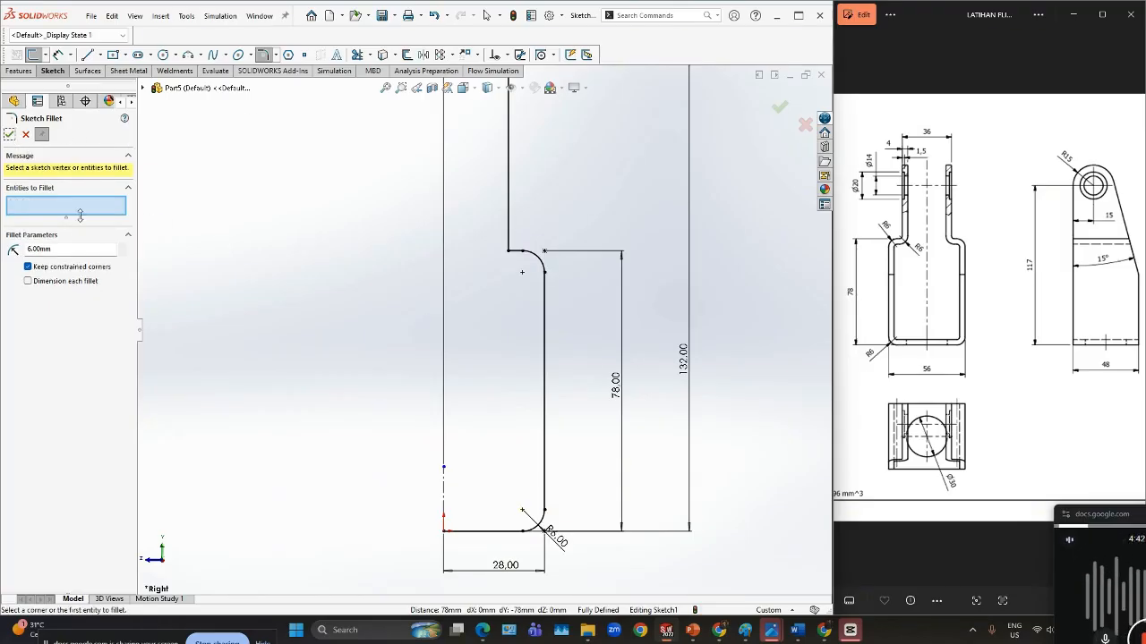
# - Add a 2 mm sketch fillet at the inner corner where the step meets the upper vertical line
pyautogui.moveTo(56, 247); pyautogui.dragTo(14, 253)
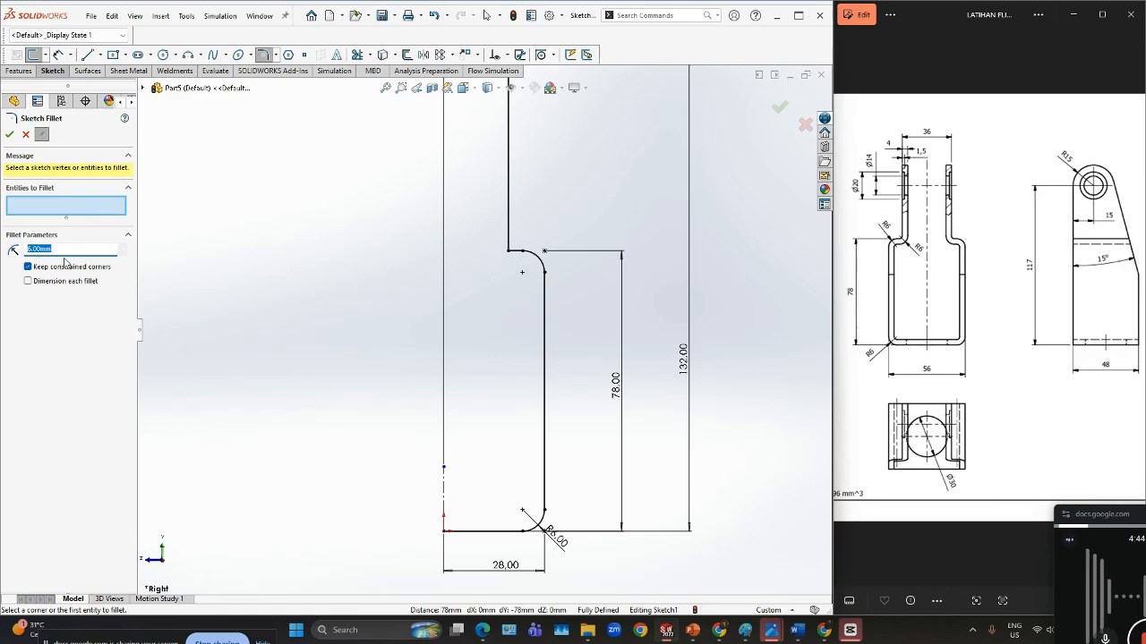
pyautogui.write('2')
pyautogui.press('Return')
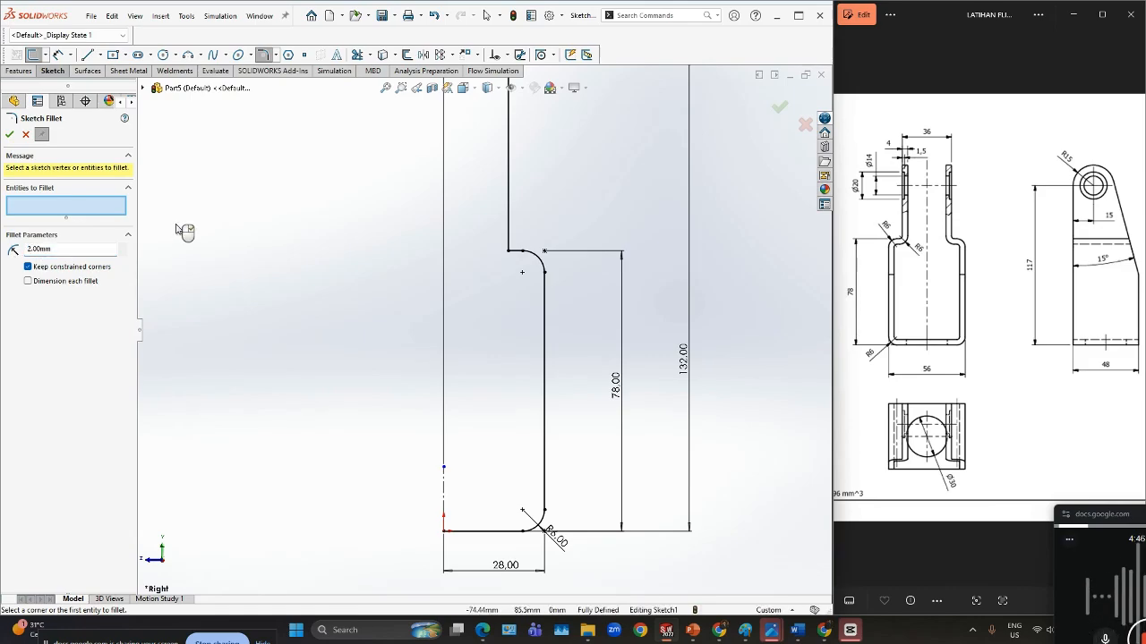
pyautogui.click(507, 260)
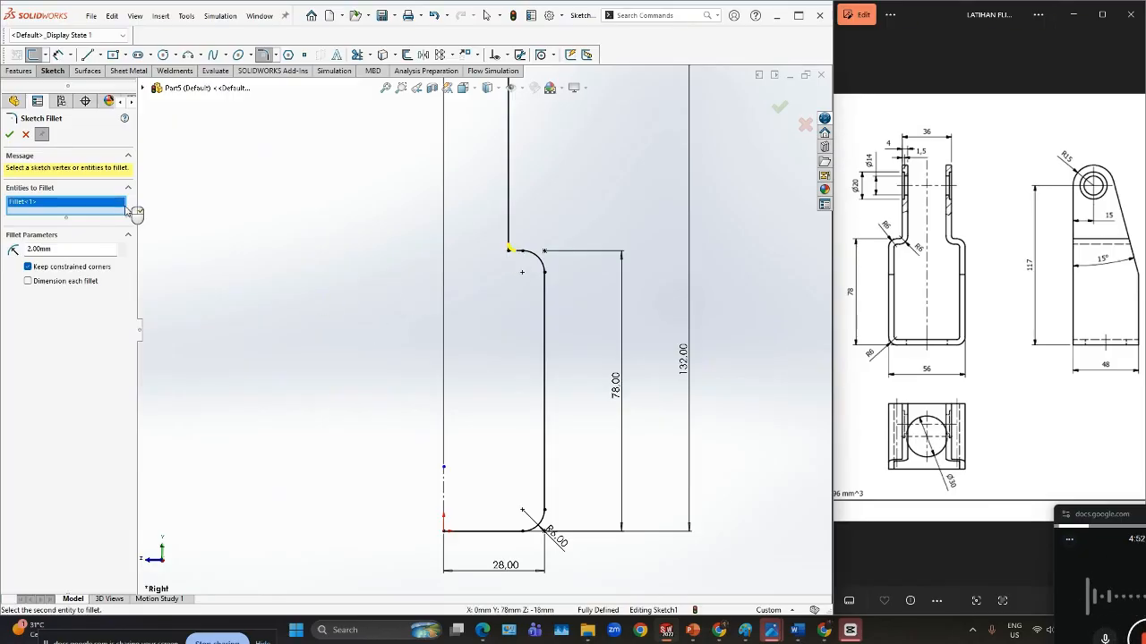
pyautogui.click(10, 134)
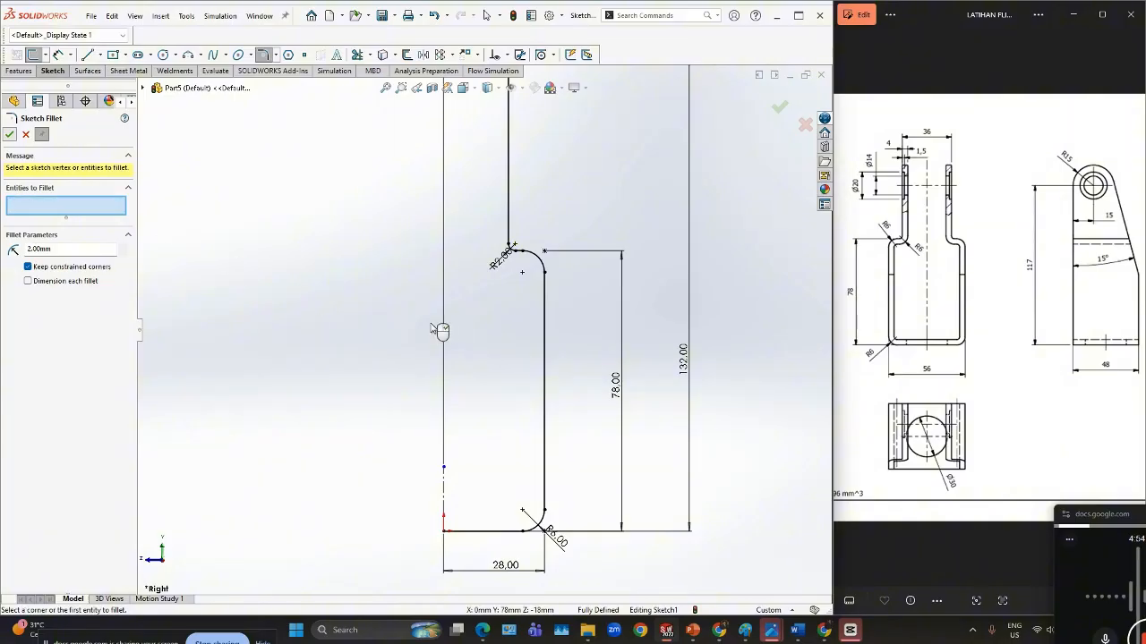
# - Offset the whole profile chain 4 mm inward, toward the centerline, to form the wall thickness
pyautogui.scroll(3, 447, 326)
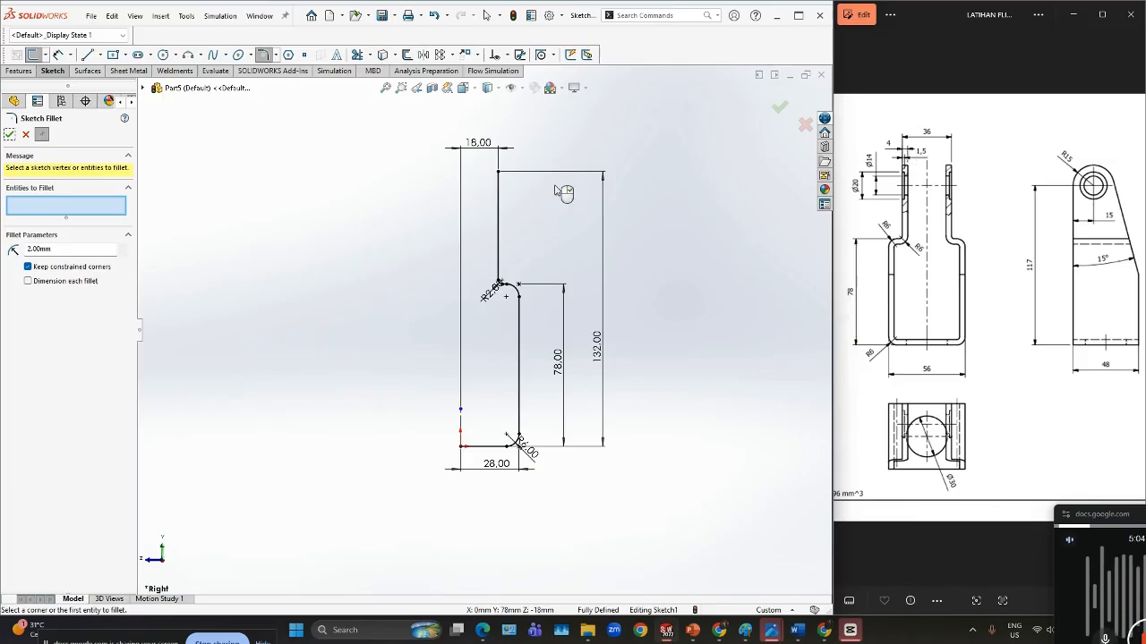
pyautogui.click(408, 55)
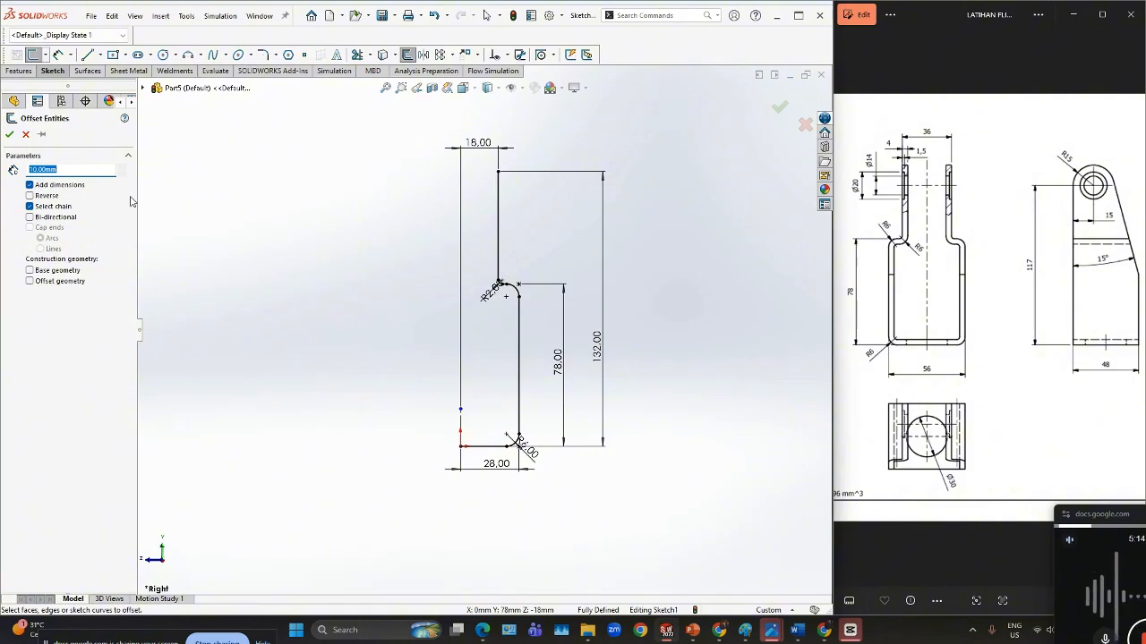
pyautogui.write('4')
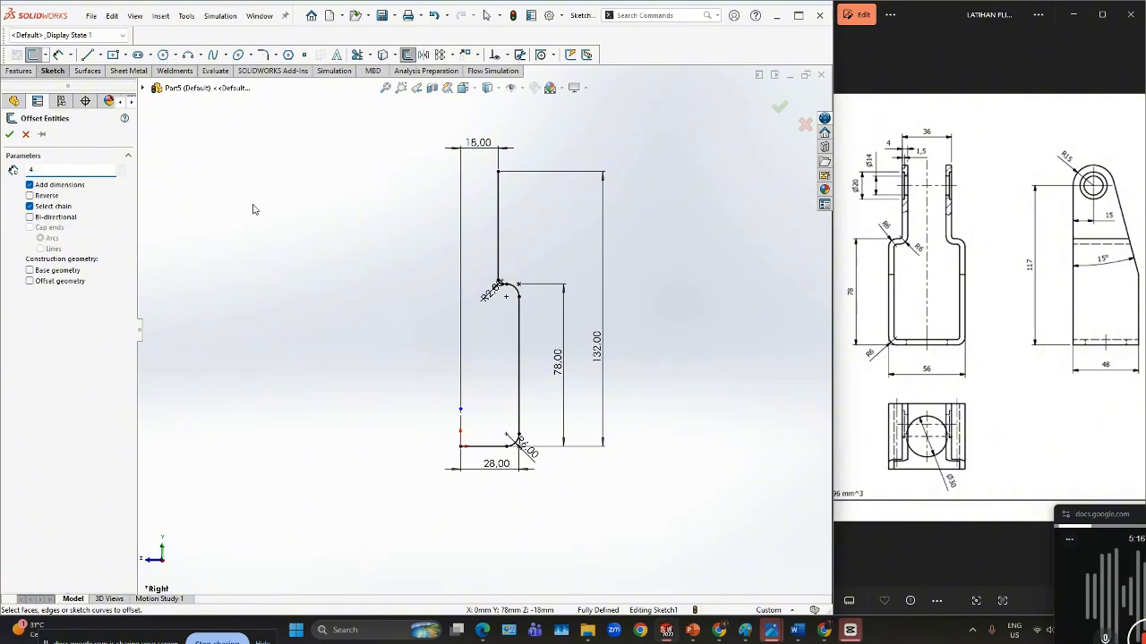
pyautogui.press('Return')
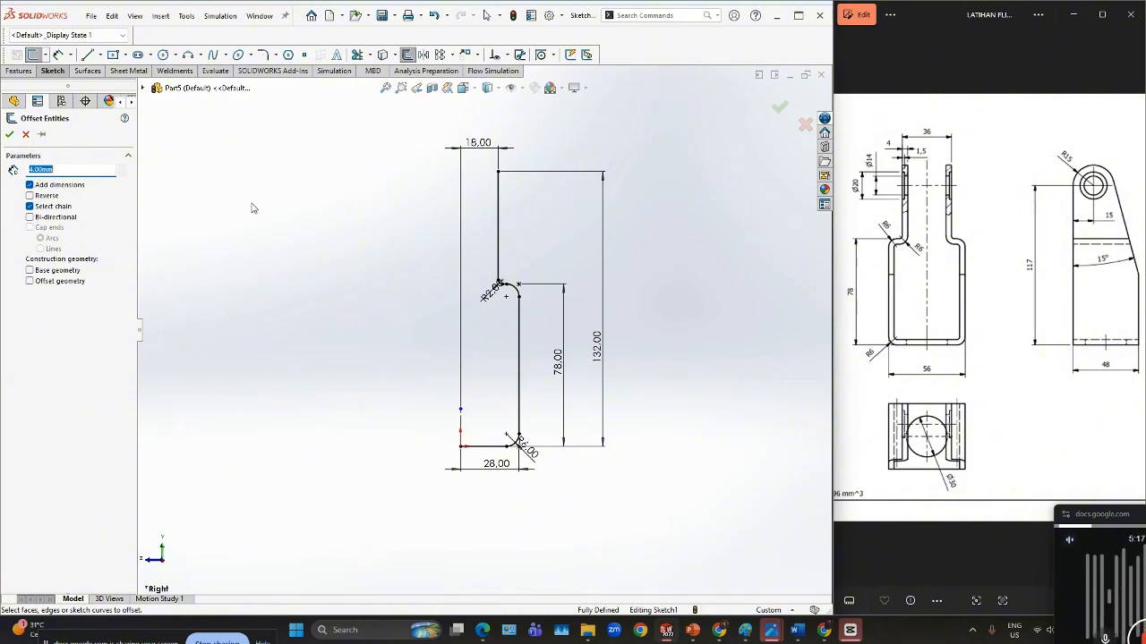
pyautogui.click(499, 218)
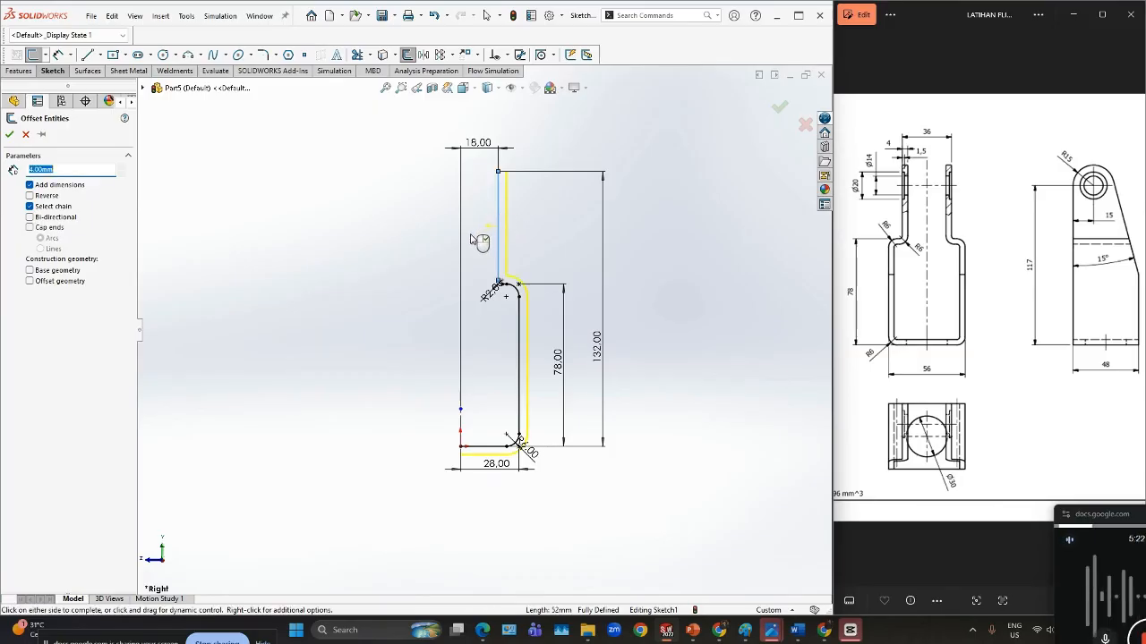
pyautogui.click(477, 242)
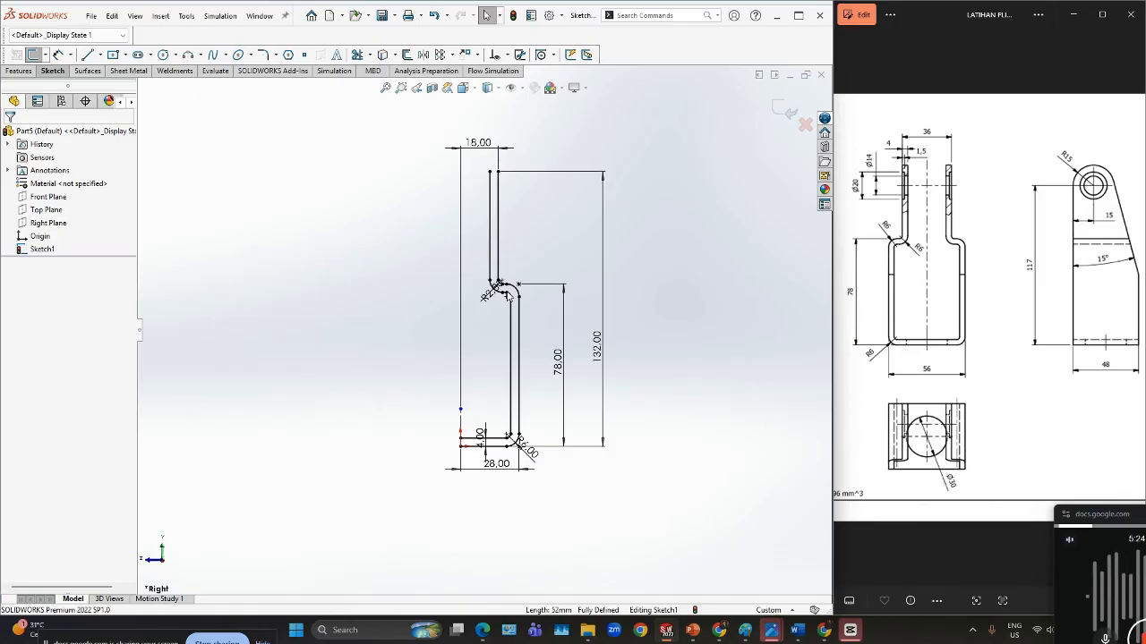
pyautogui.scroll(-3, 508, 328)
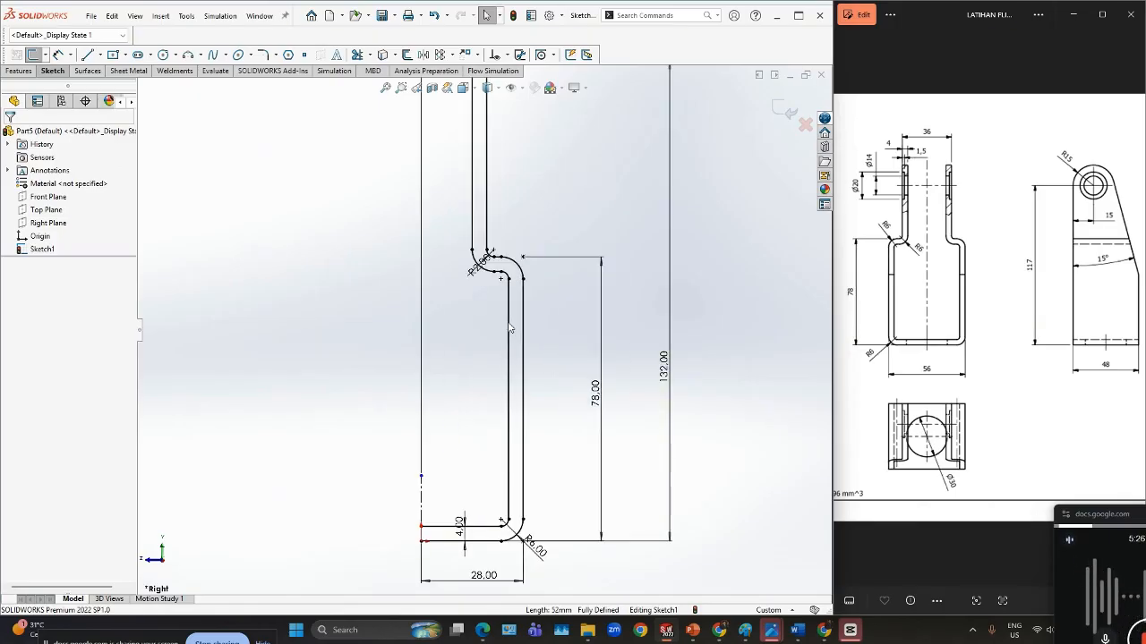
# - Close the open upper end of the wall profile with a short horizontal line between the two vertical lines
pyautogui.scroll(2, 509, 327)
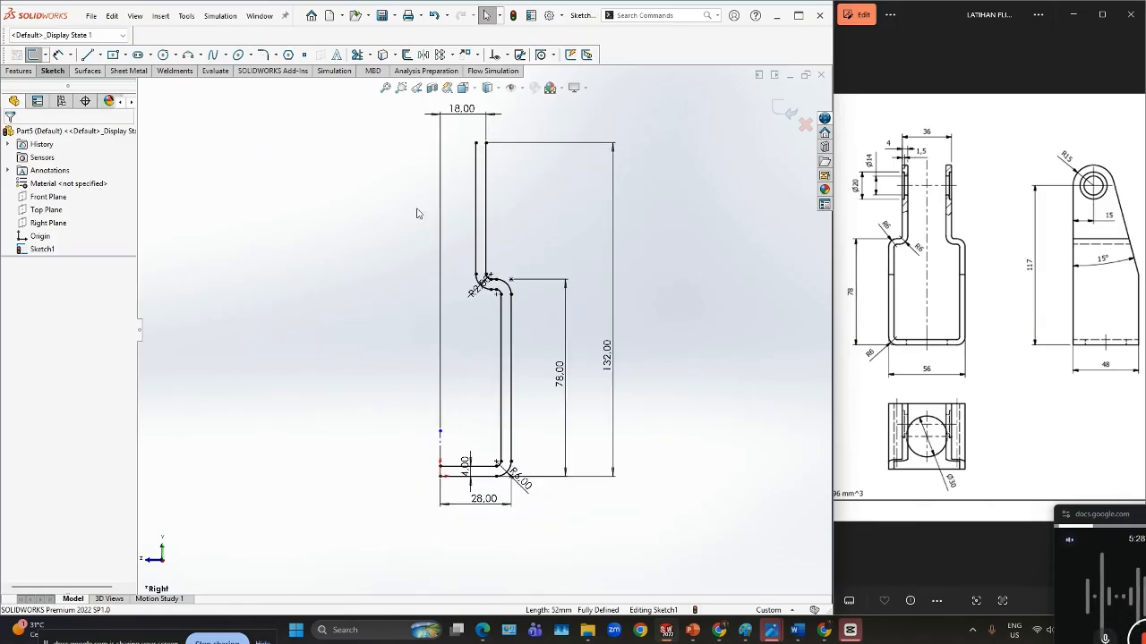
pyautogui.click(88, 55)
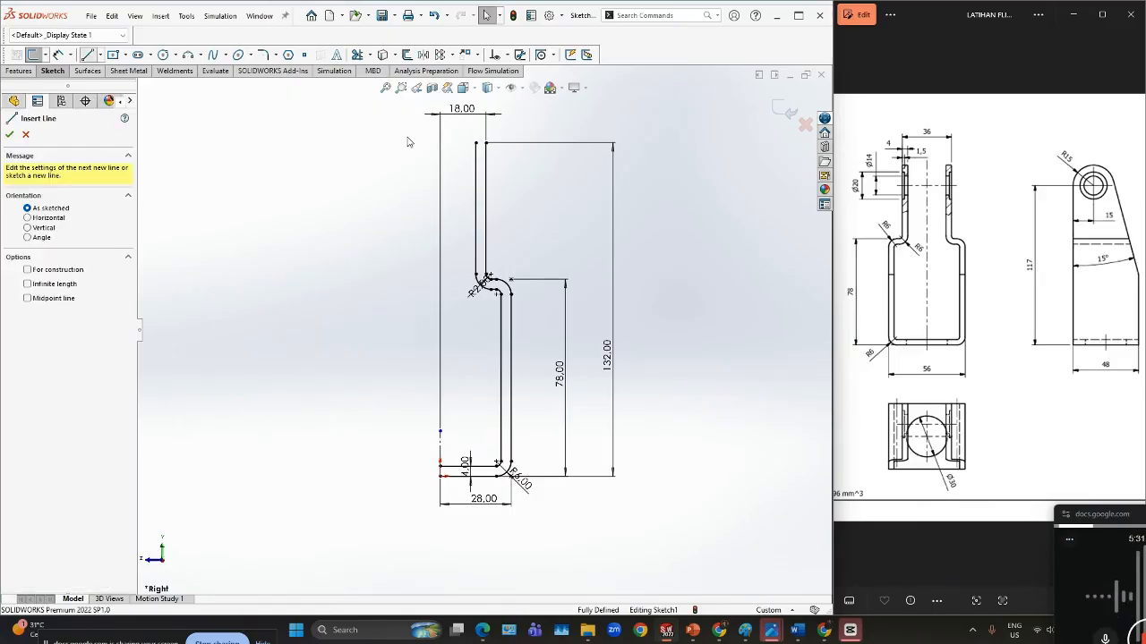
pyautogui.click(475, 143)
pyautogui.click(489, 142)
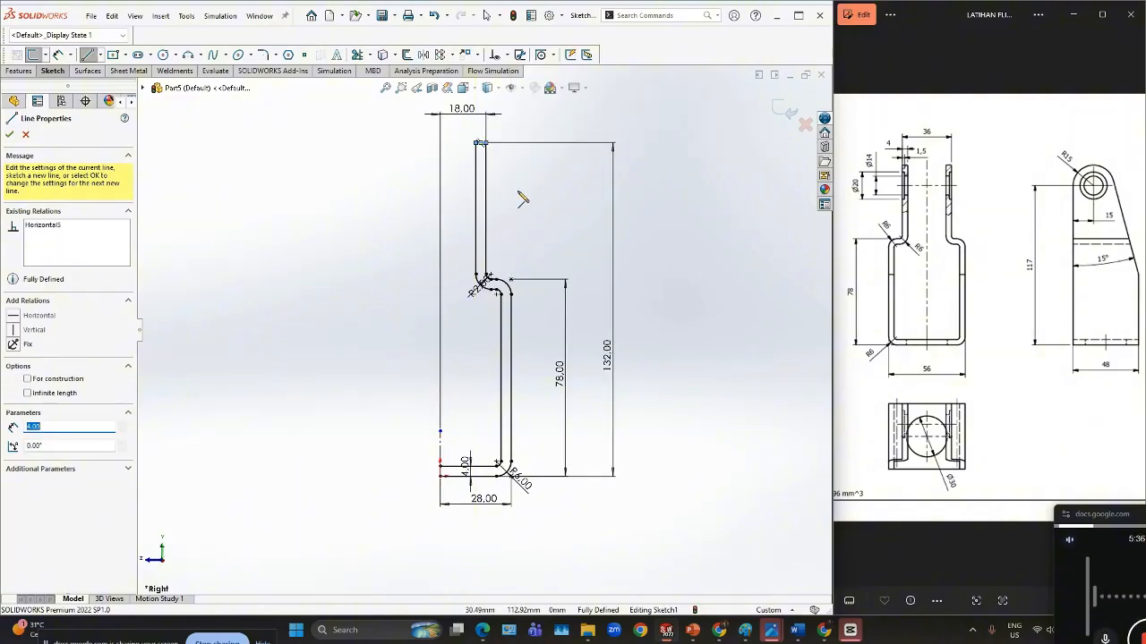
pyautogui.scroll(-1, 523, 195)
pyautogui.scroll(3, 523, 201)
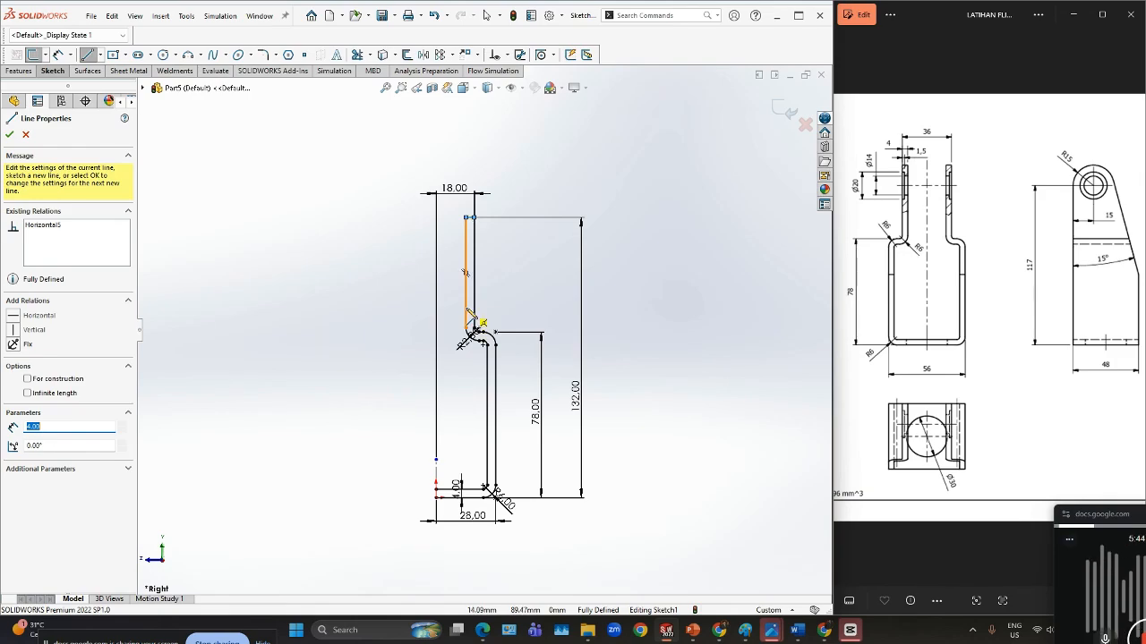
pyautogui.press('Escape')
pyautogui.press('Escape')
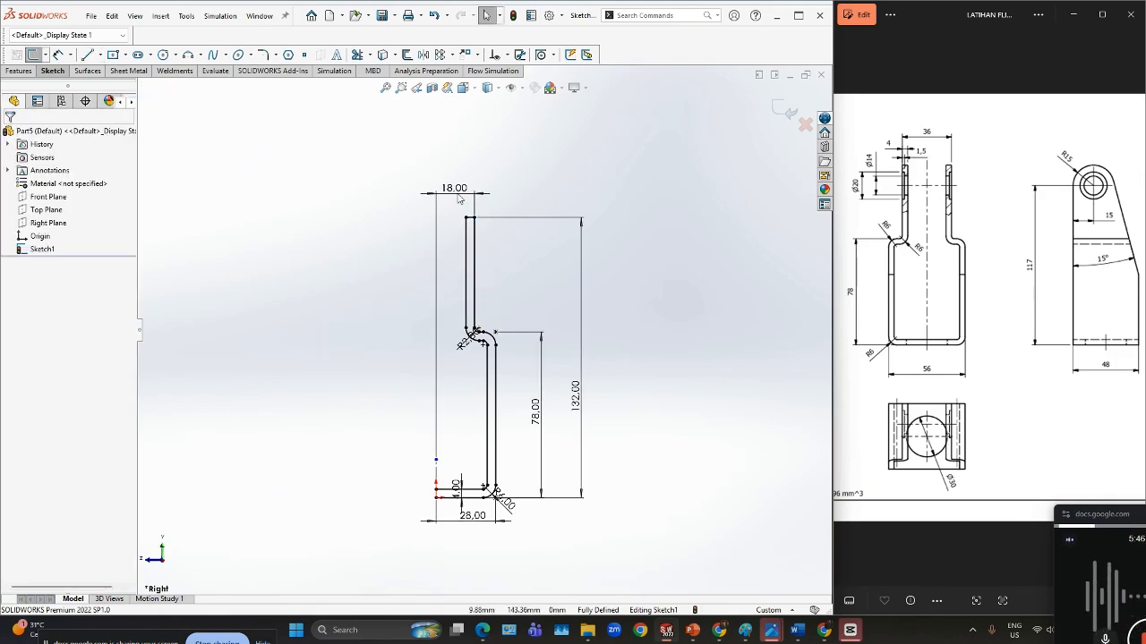
# - Mirror the whole closed half-profile about the vertical centerline, keeping the original, to complete the U-shaped section
pyautogui.click(423, 55)
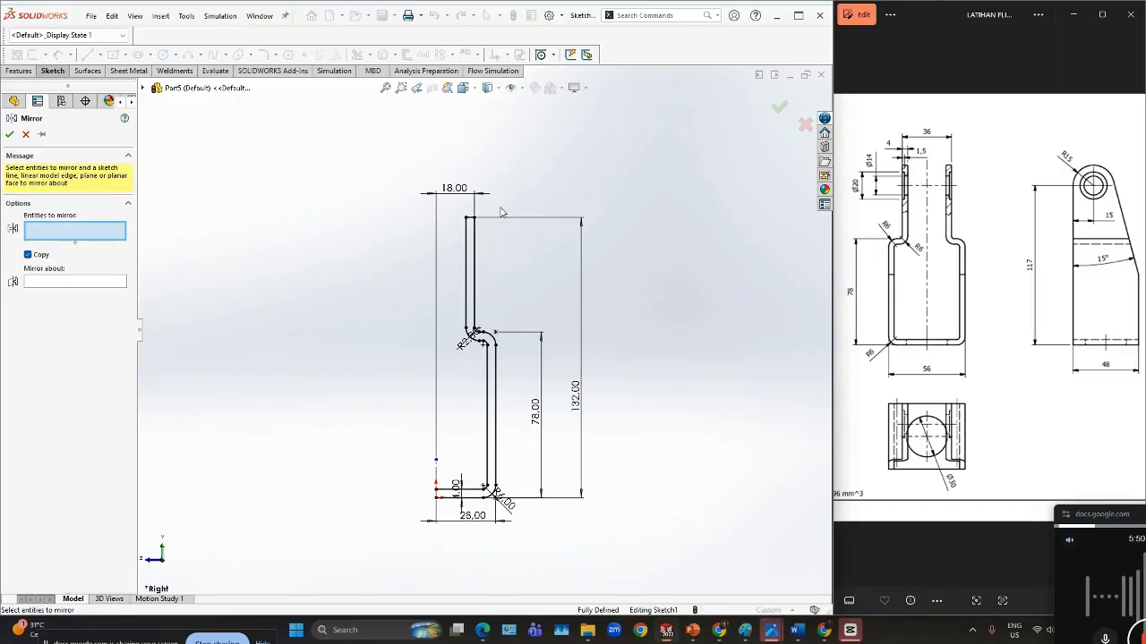
pyautogui.moveTo(505, 208)
pyautogui.mouseDown()
pyautogui.moveTo(437, 251)
pyautogui.moveTo(452, 287)
pyautogui.moveTo(468, 541)
pyautogui.mouseUp()
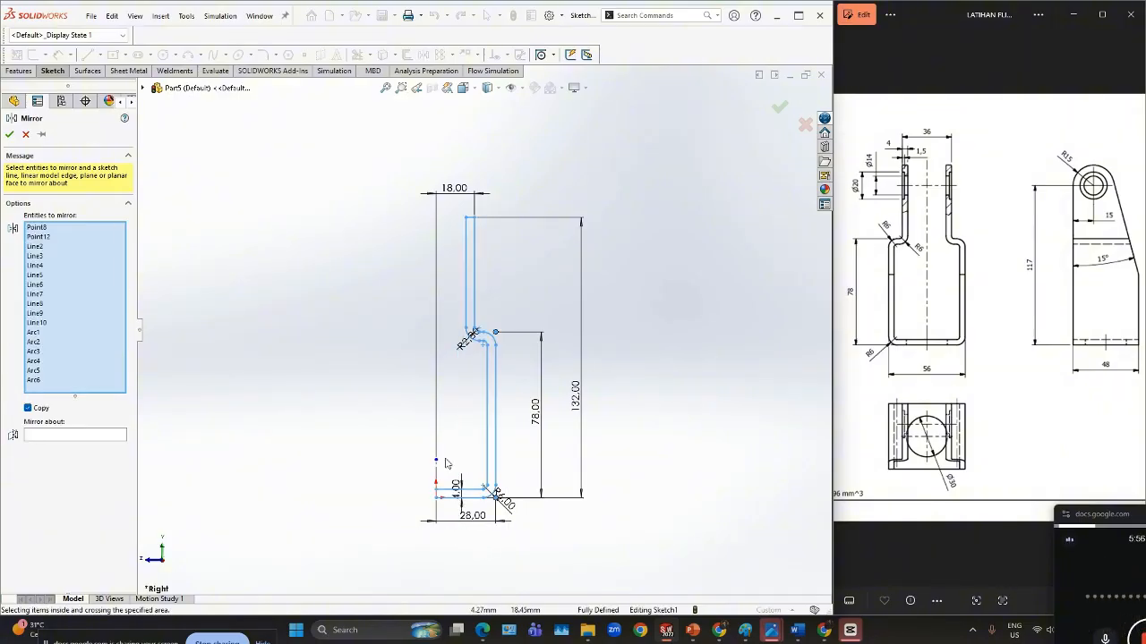
pyautogui.click(59, 436)
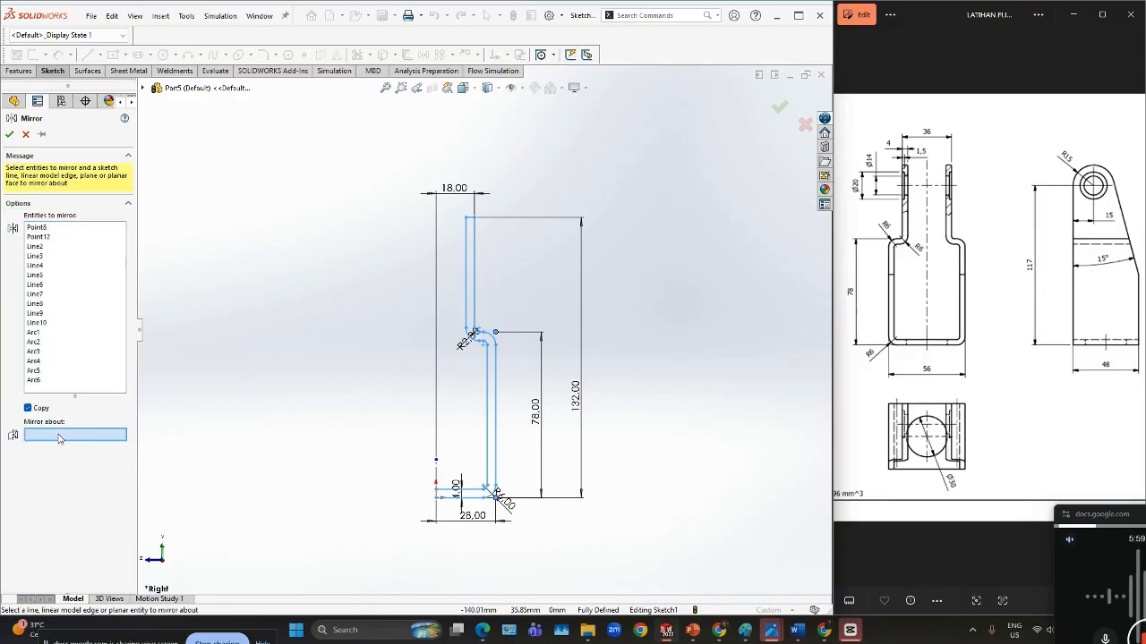
pyautogui.click(436, 475)
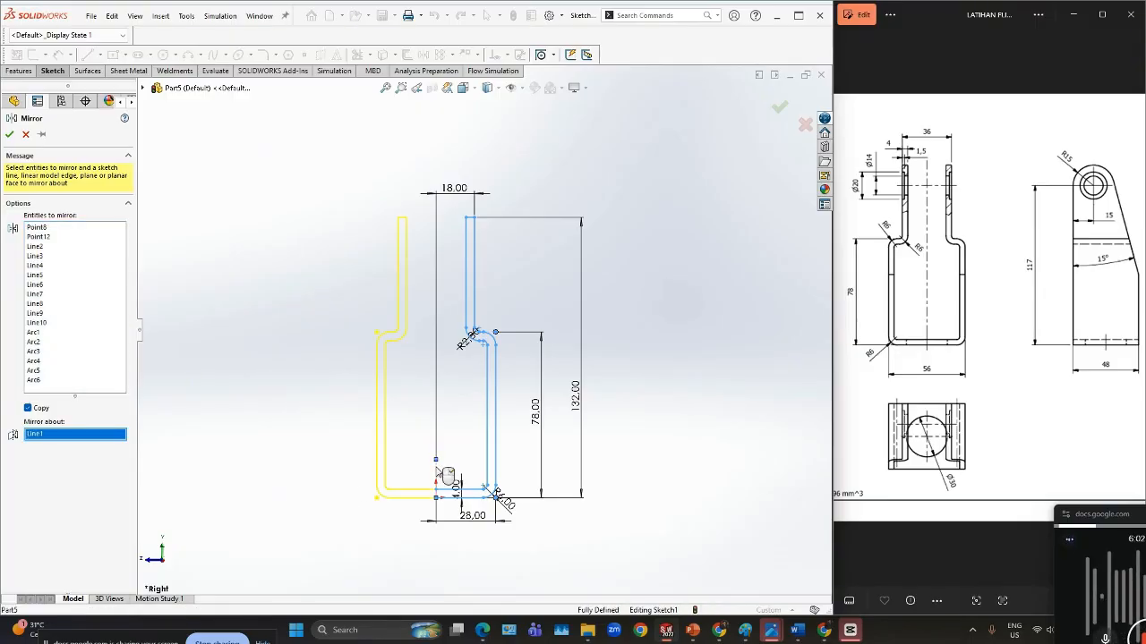
pyautogui.click(9, 134)
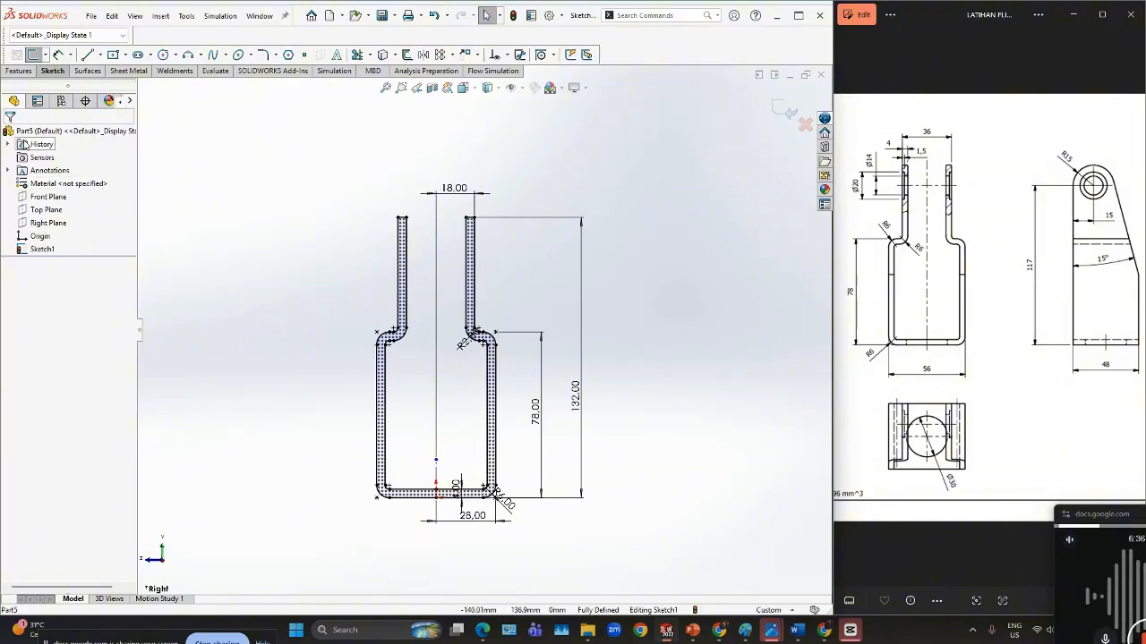
# - Extrude the U-shaped profile 48 mm as a boss with the Mid Plane end condition
pyautogui.click(18, 73)
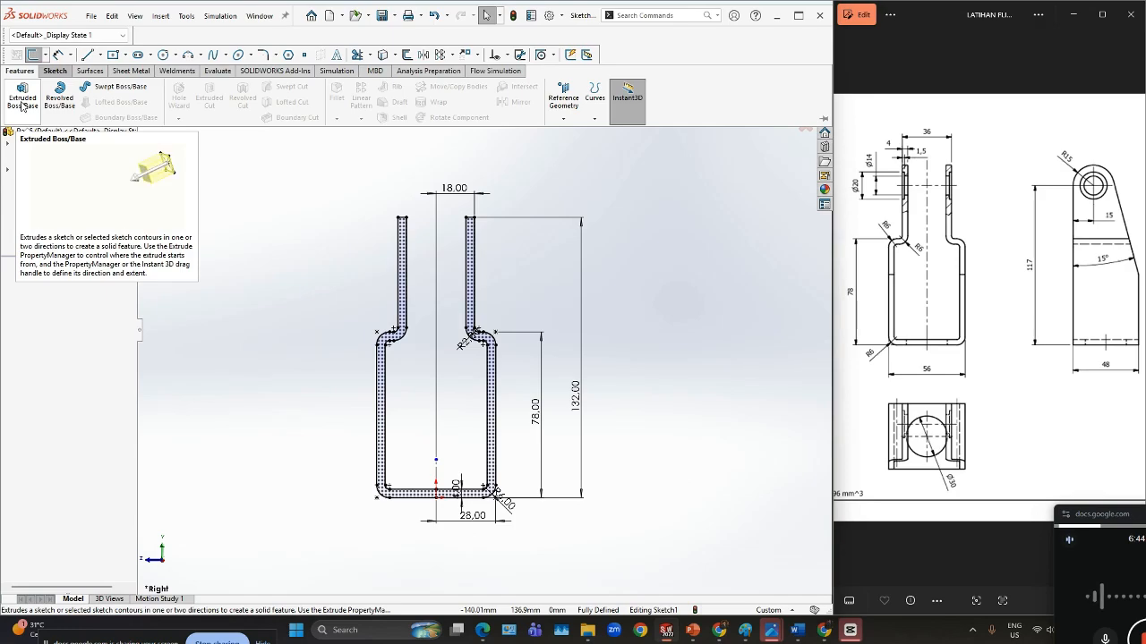
pyautogui.click(22, 103)
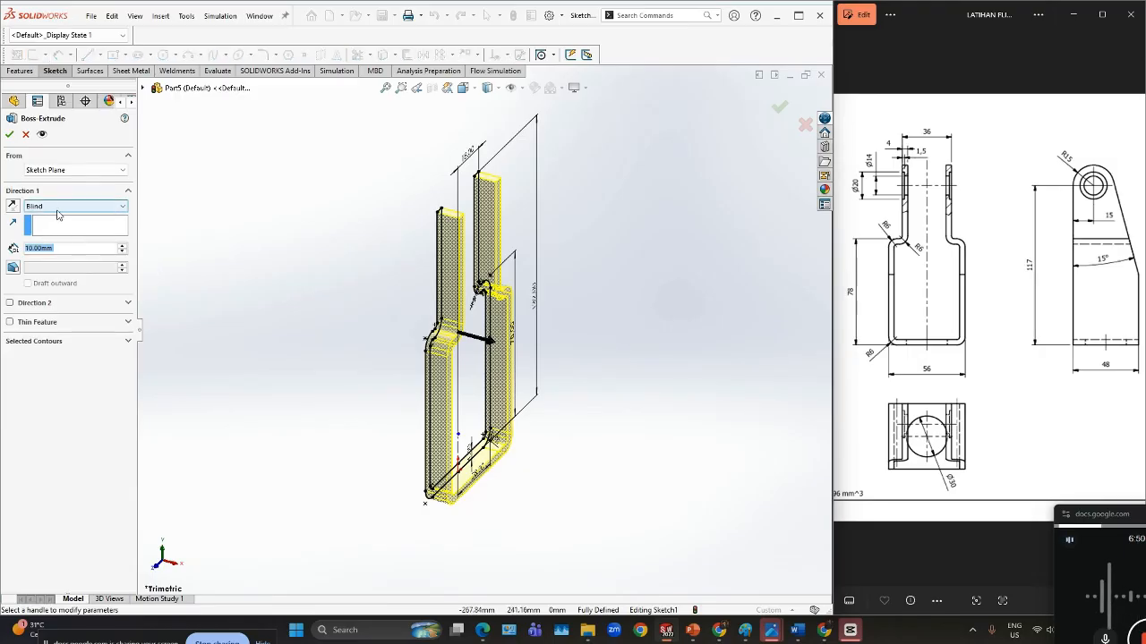
pyautogui.click(122, 207)
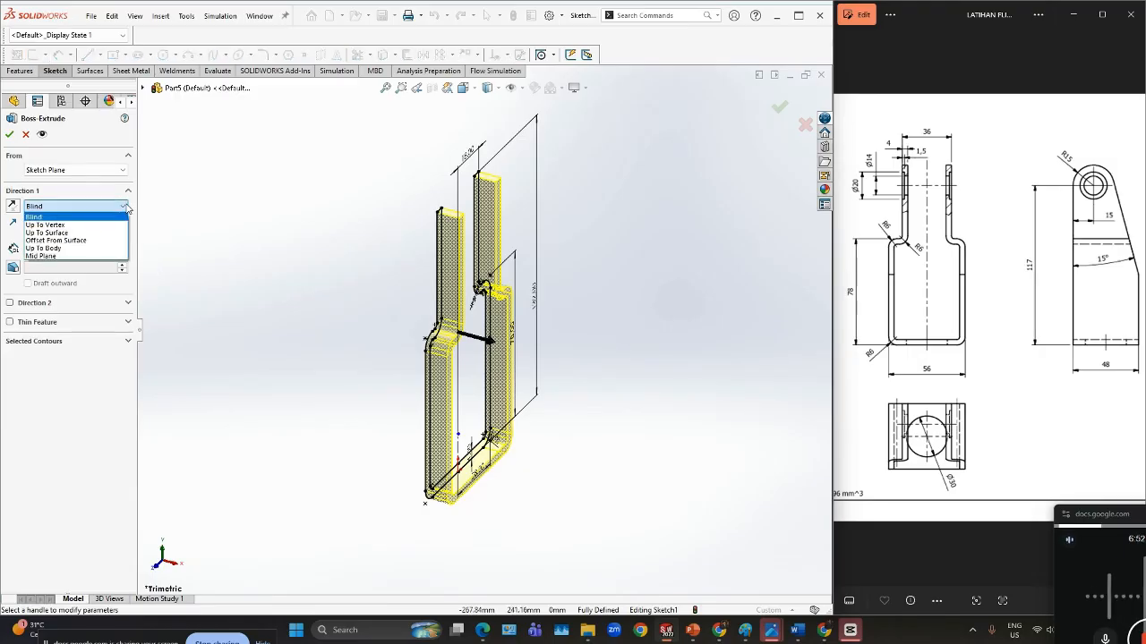
pyautogui.click(101, 257)
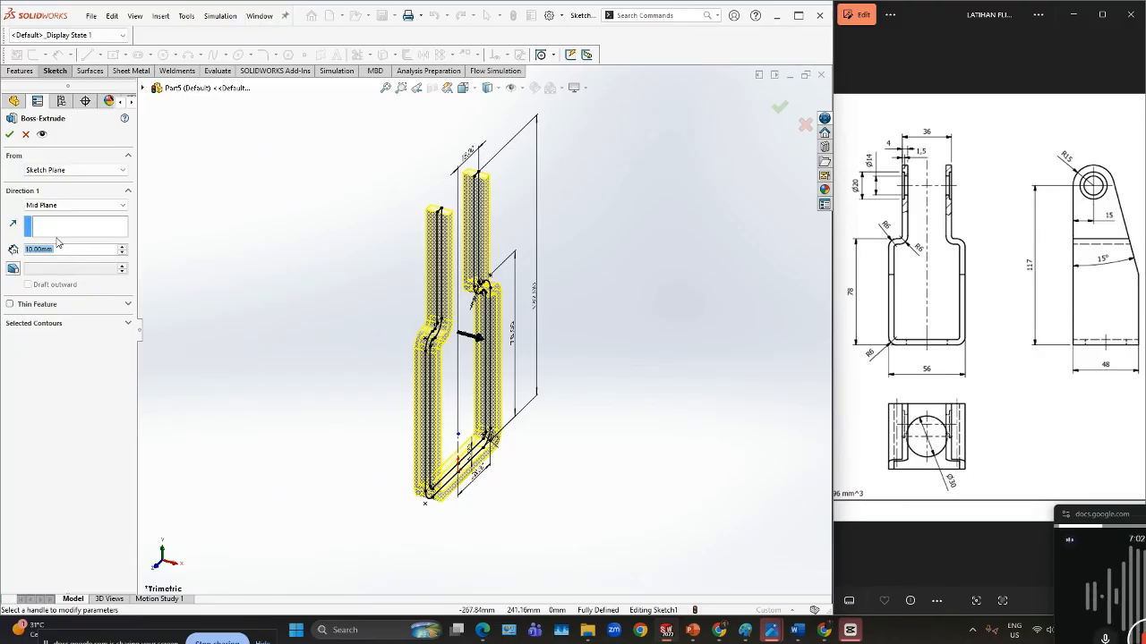
pyautogui.write('8')
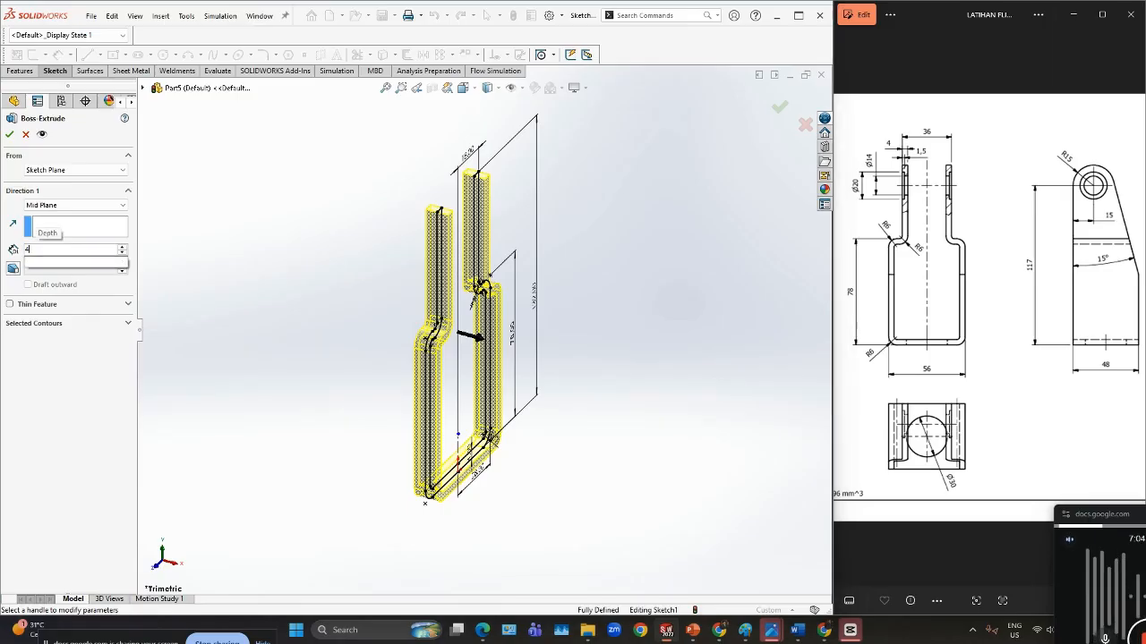
pyautogui.press('Return')
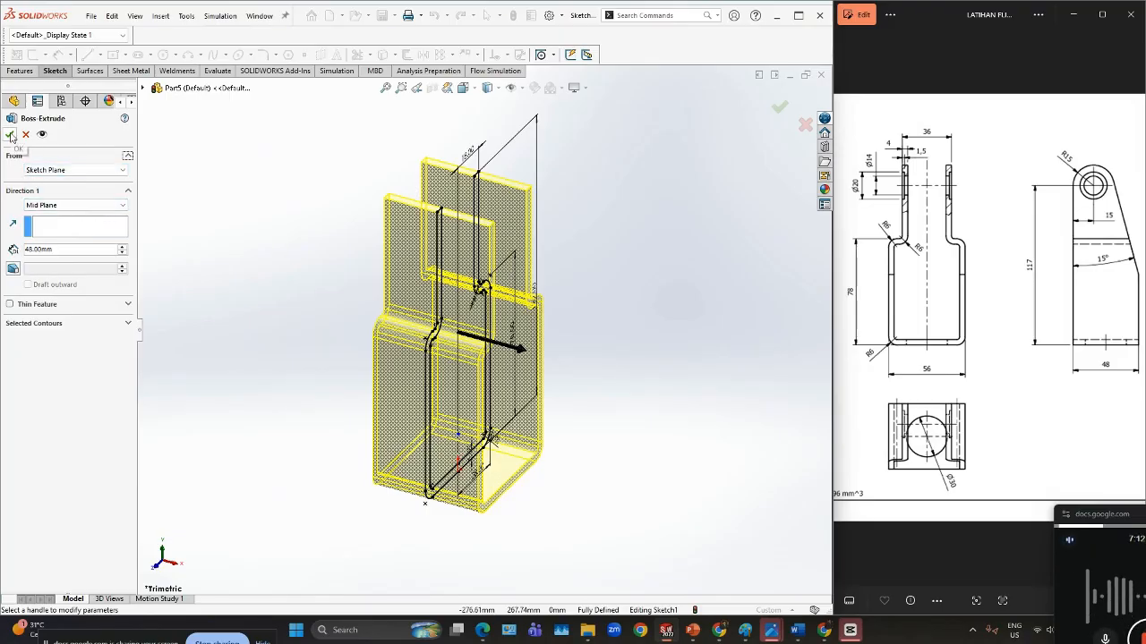
pyautogui.click(779, 107)
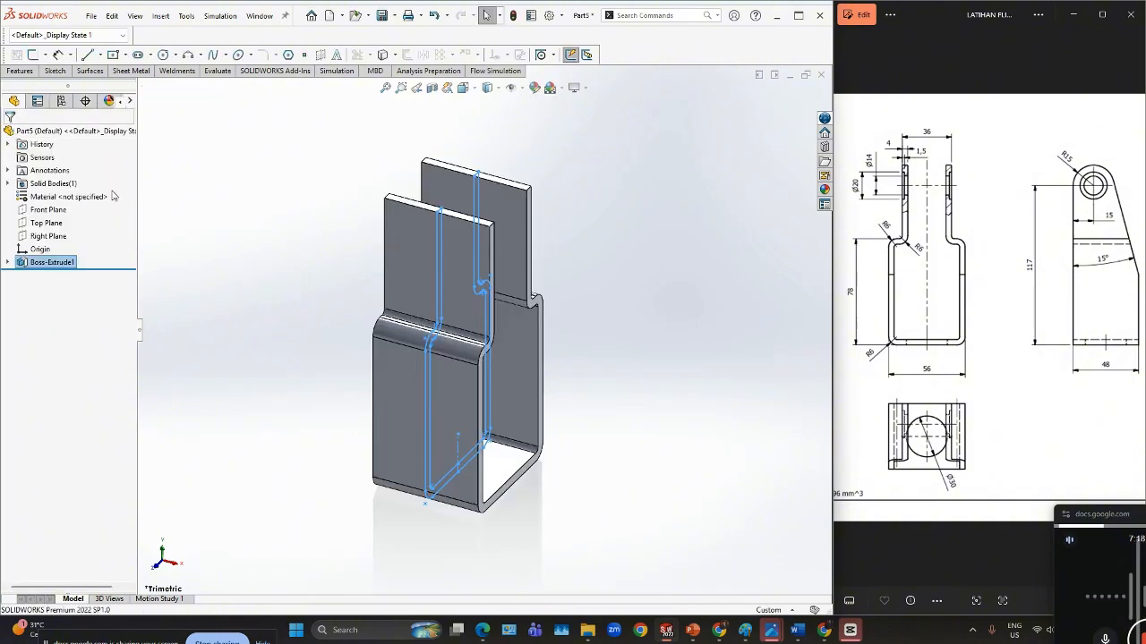
# - On a new Front Plane sketch, draw a 48 mm line along the bracket's bottom edge and one about 118 mm up its left edge
pyautogui.rightClick(48, 213)
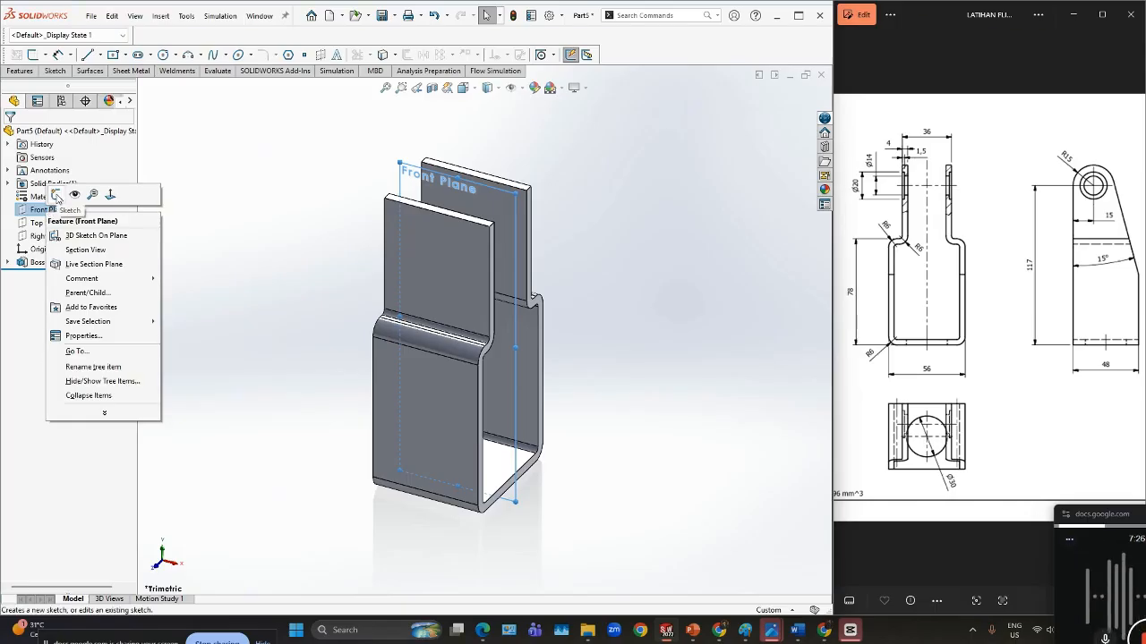
pyautogui.click(57, 197)
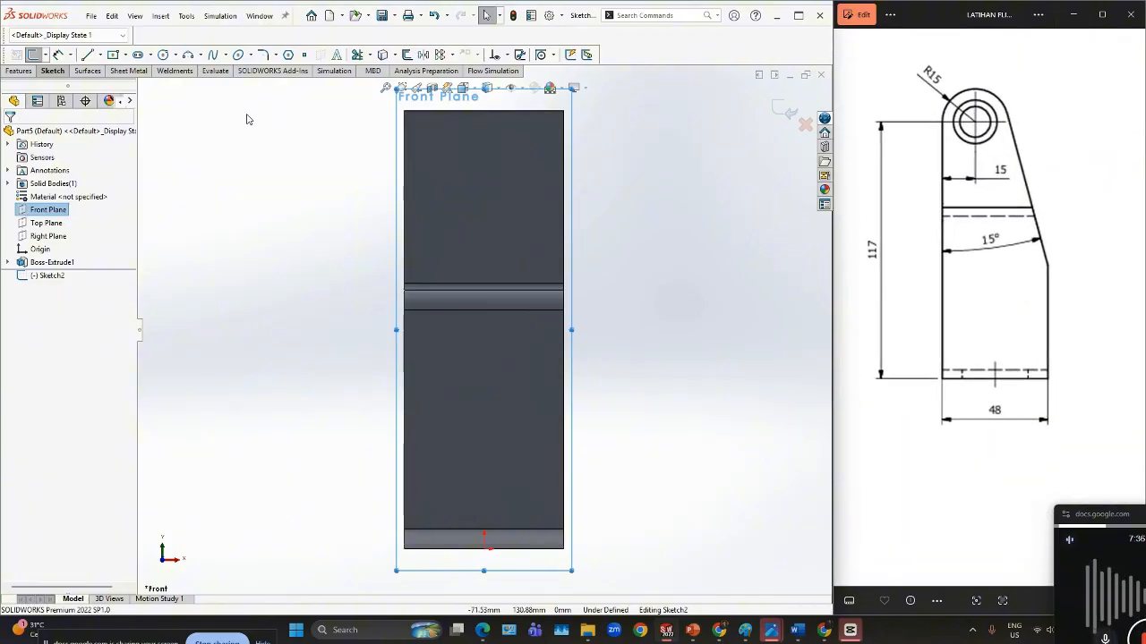
pyautogui.click(88, 56)
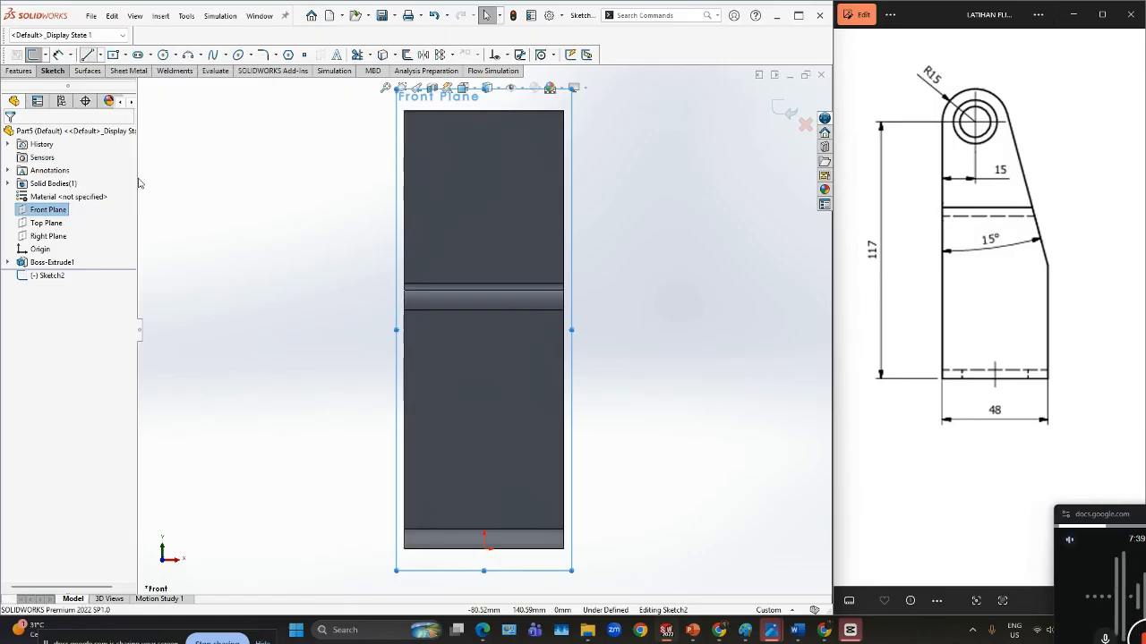
pyautogui.click(564, 550)
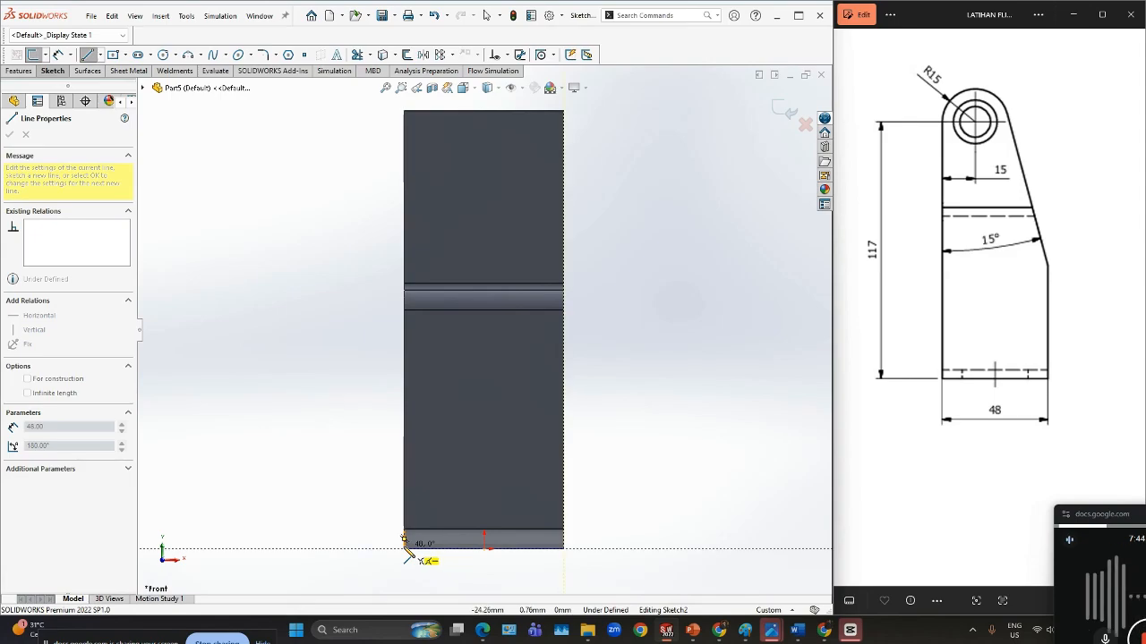
pyautogui.click(404, 542)
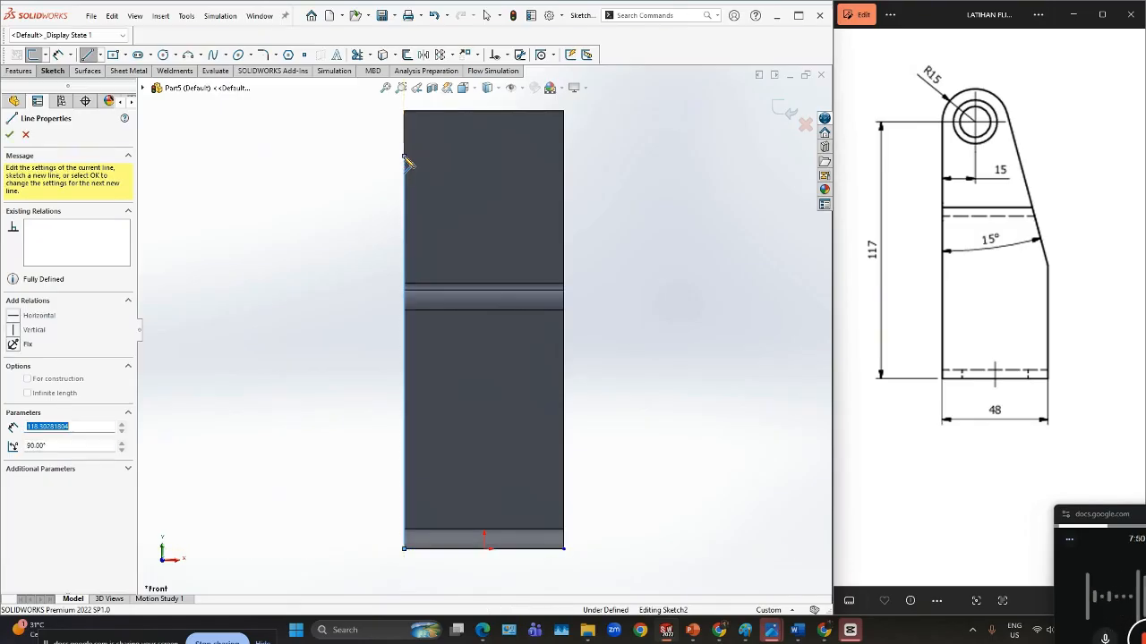
pyautogui.click(404, 155)
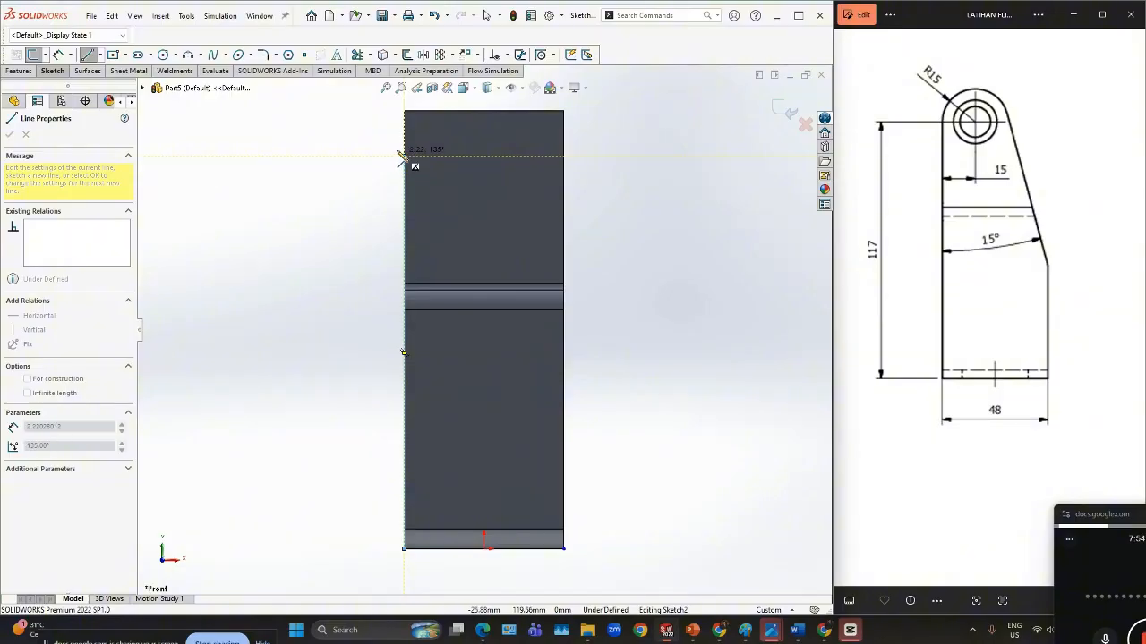
pyautogui.press('Escape')
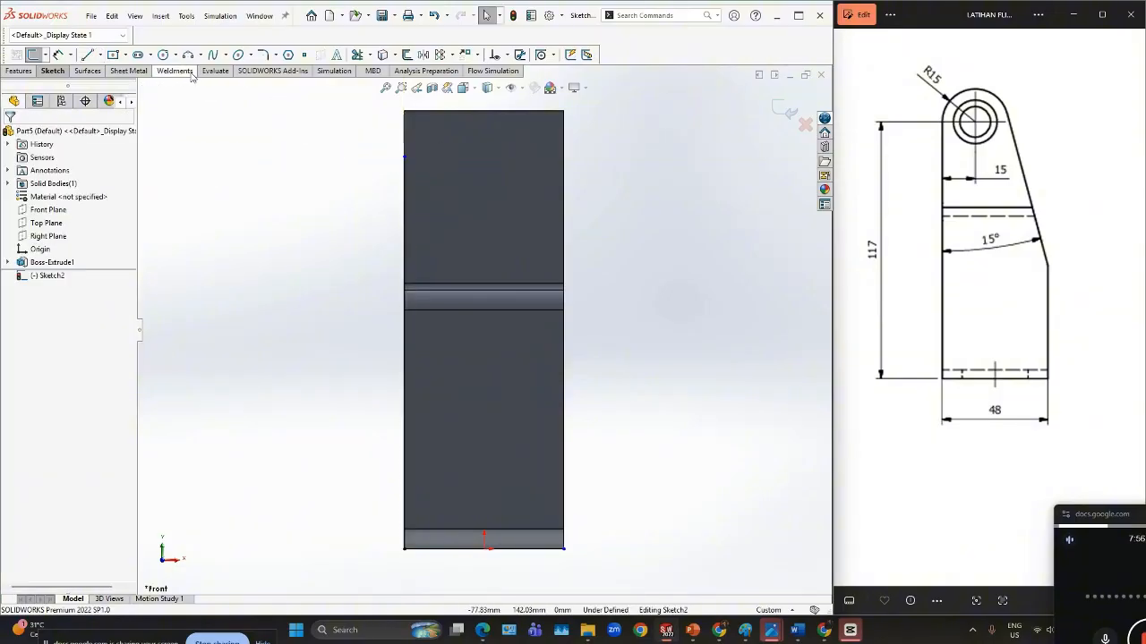
# - Sketch a circle of about 11 mm radius near the bracket's upper left corner, level with the vertical line's upper end
pyautogui.click(164, 55)
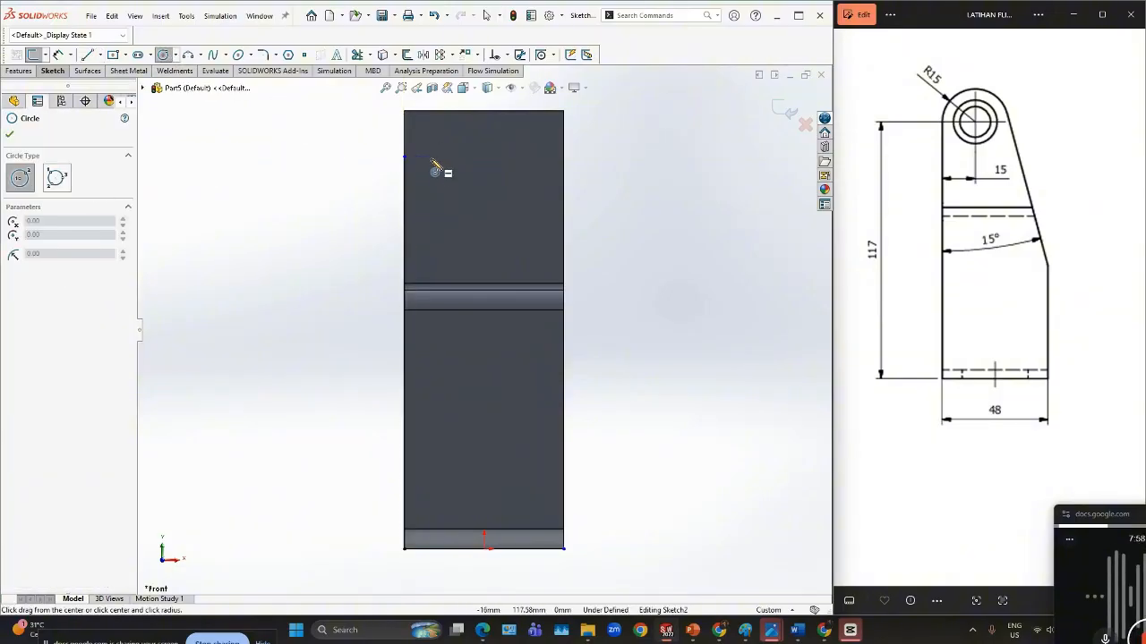
pyautogui.click(437, 157)
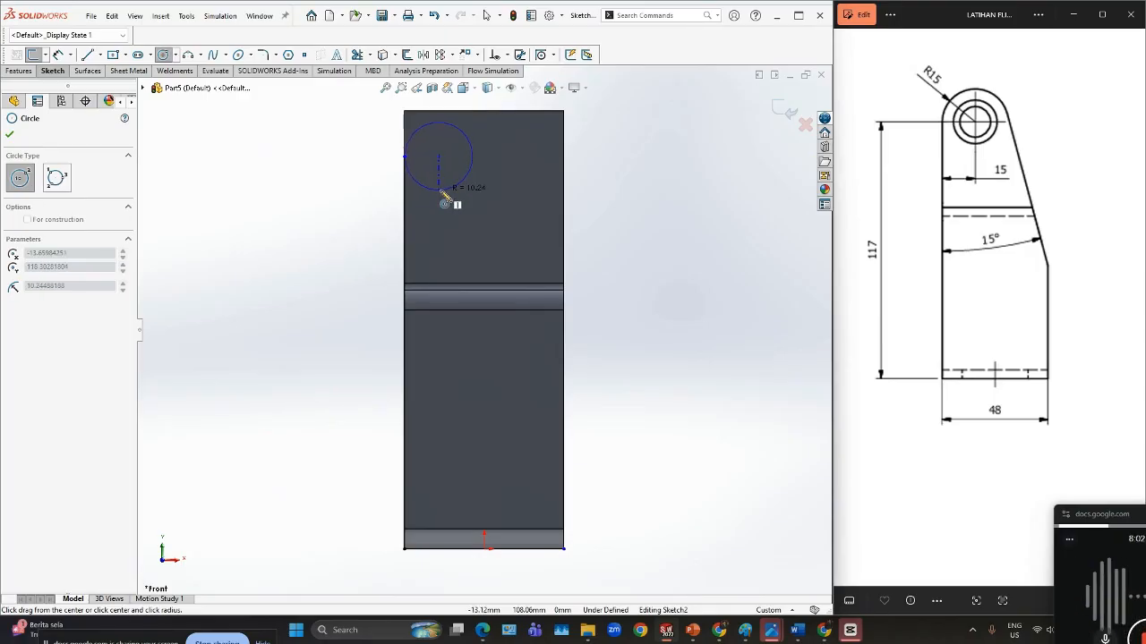
pyautogui.click(446, 204)
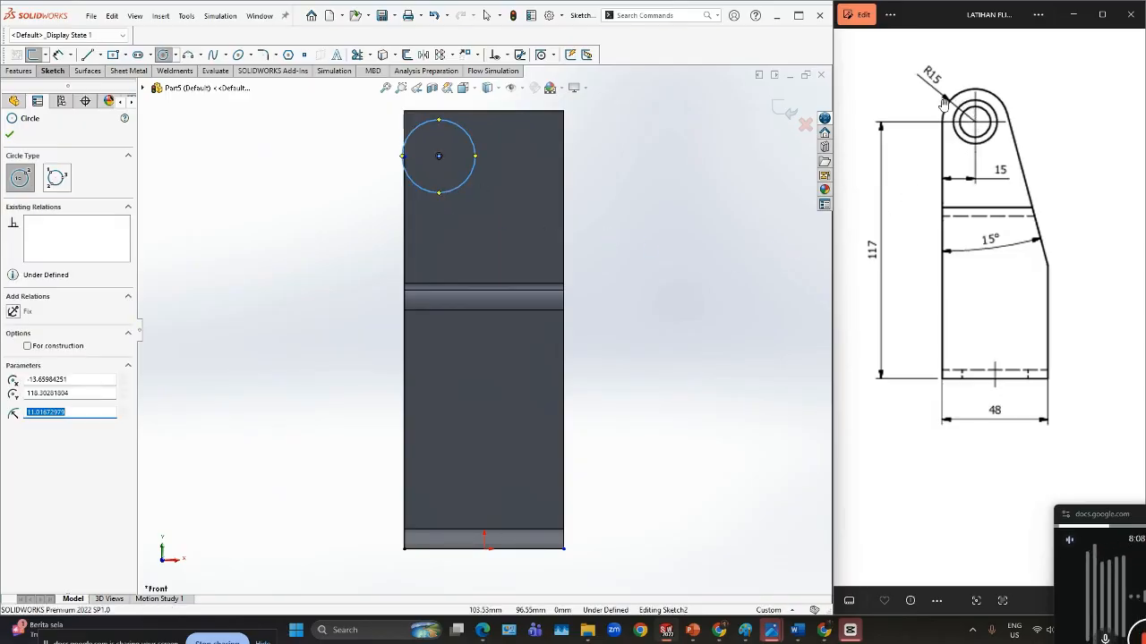
# - Dimension the circle's diameter as 30 mm
pyautogui.moveTo(319, 250); pyautogui.dragTo(321, 208, button='right')
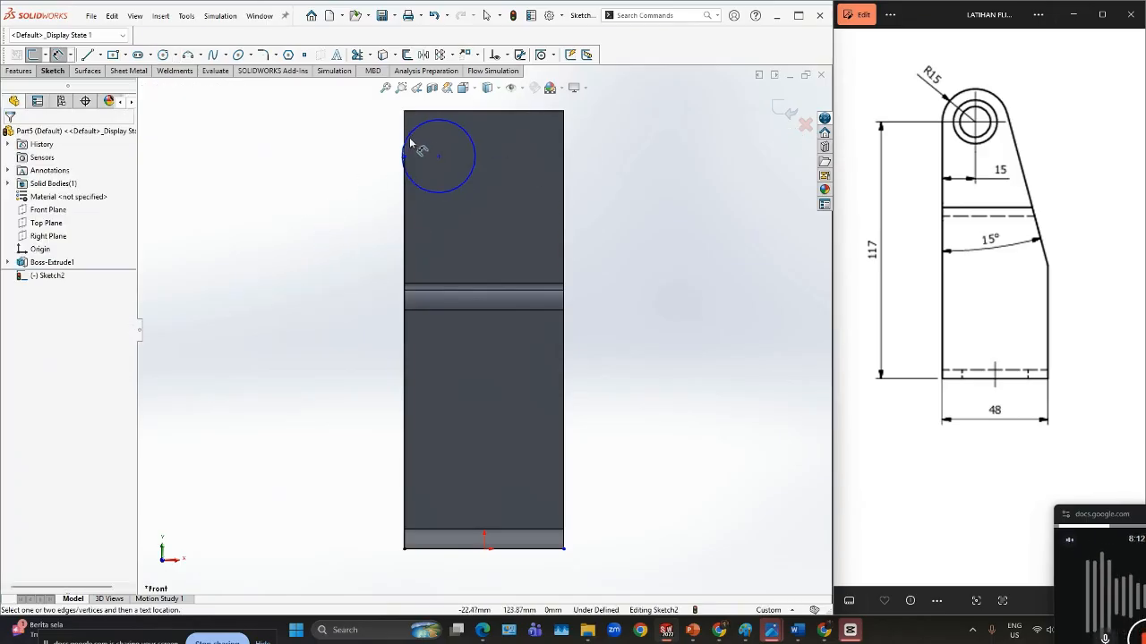
pyautogui.click(410, 145)
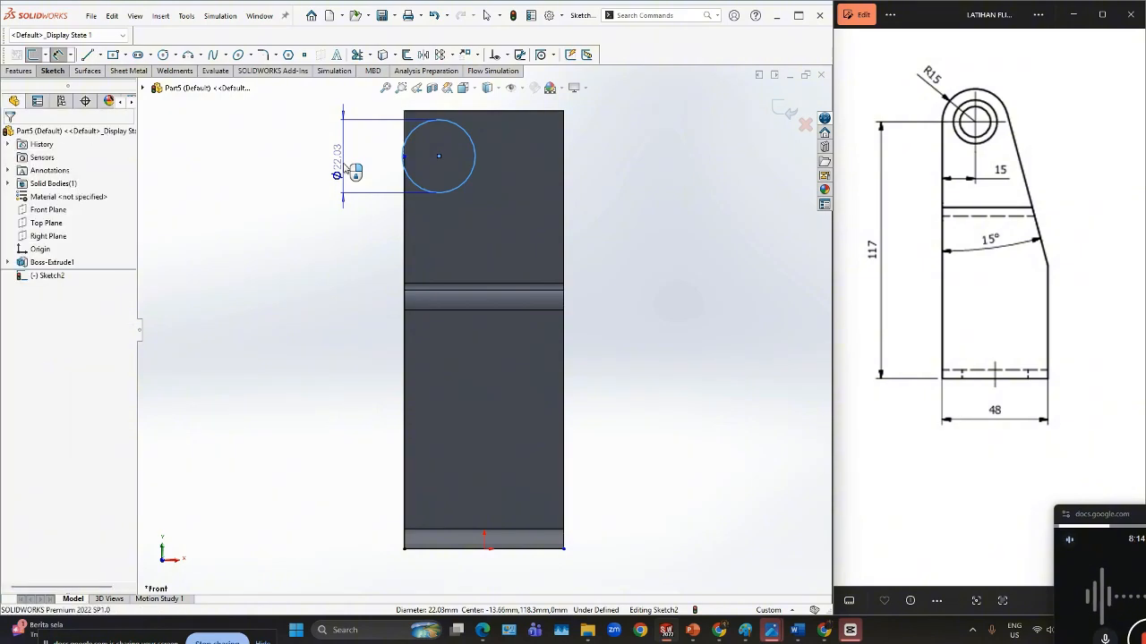
pyautogui.click(336, 164)
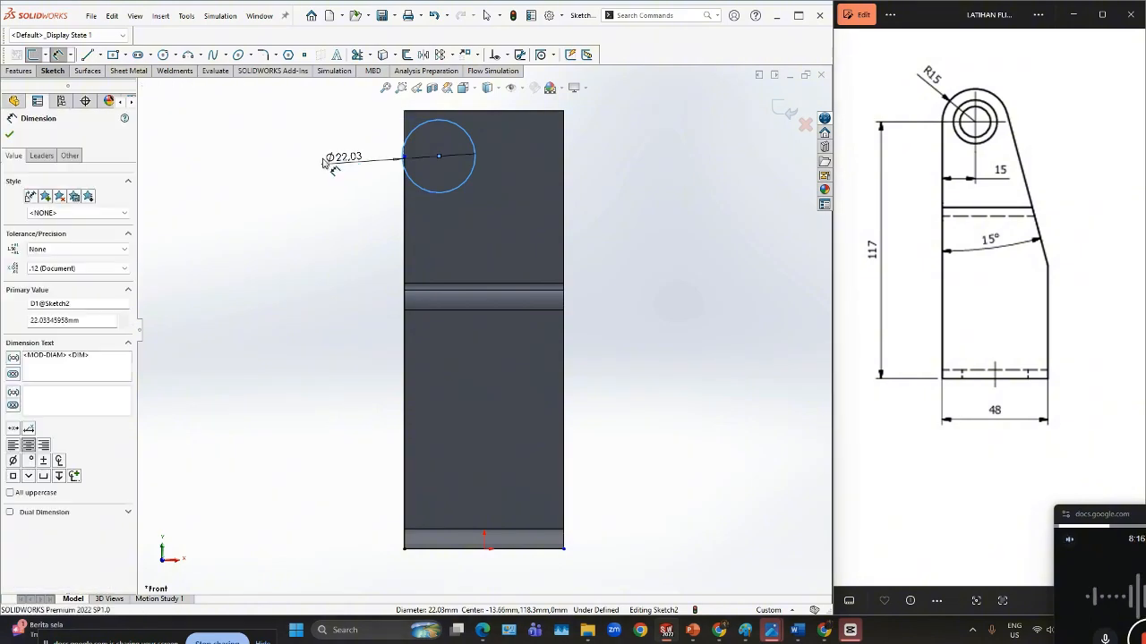
pyautogui.write('30')
pyautogui.click(295, 148)
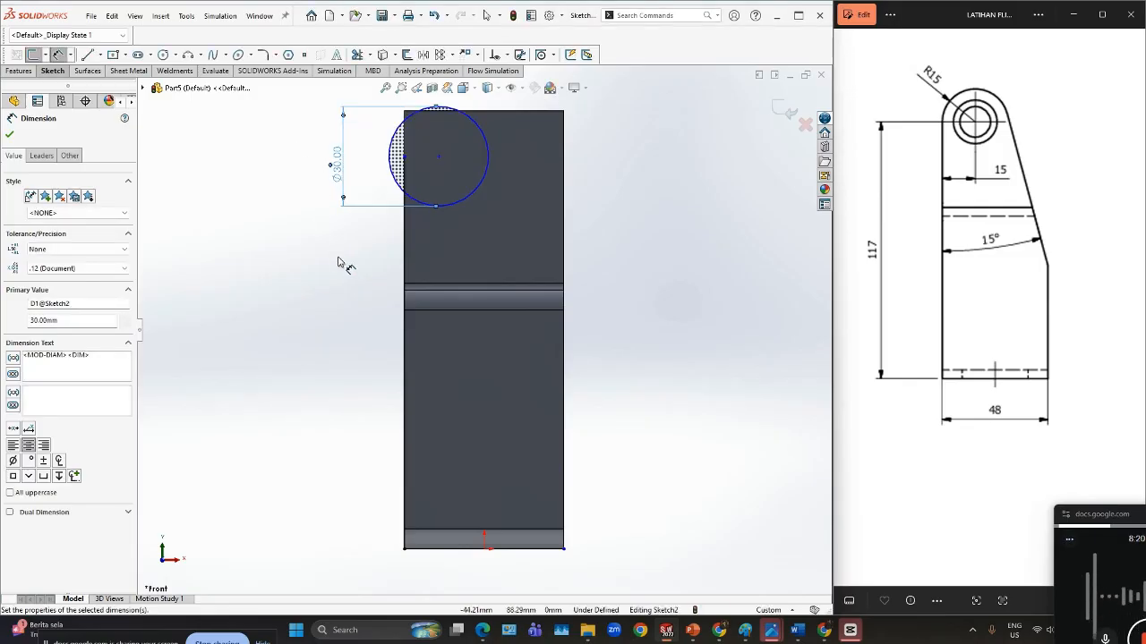
# - Dimension the vertical distance from the circle's center to the bracket's top edge as 15 mm
pyautogui.click(491, 163)
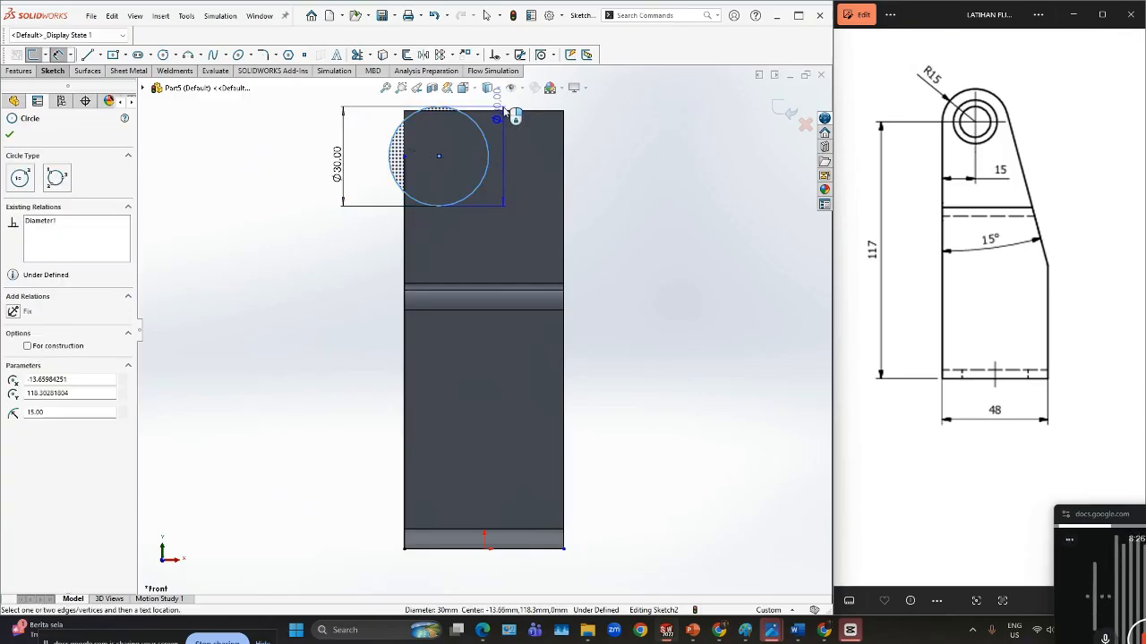
pyautogui.click(508, 113)
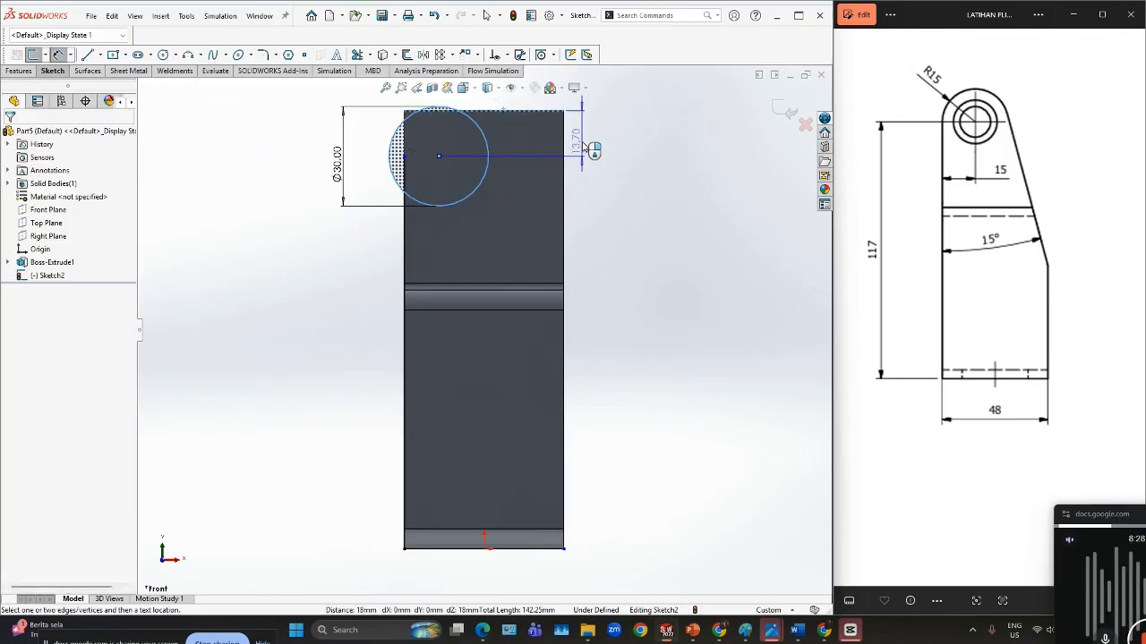
pyautogui.click(584, 147)
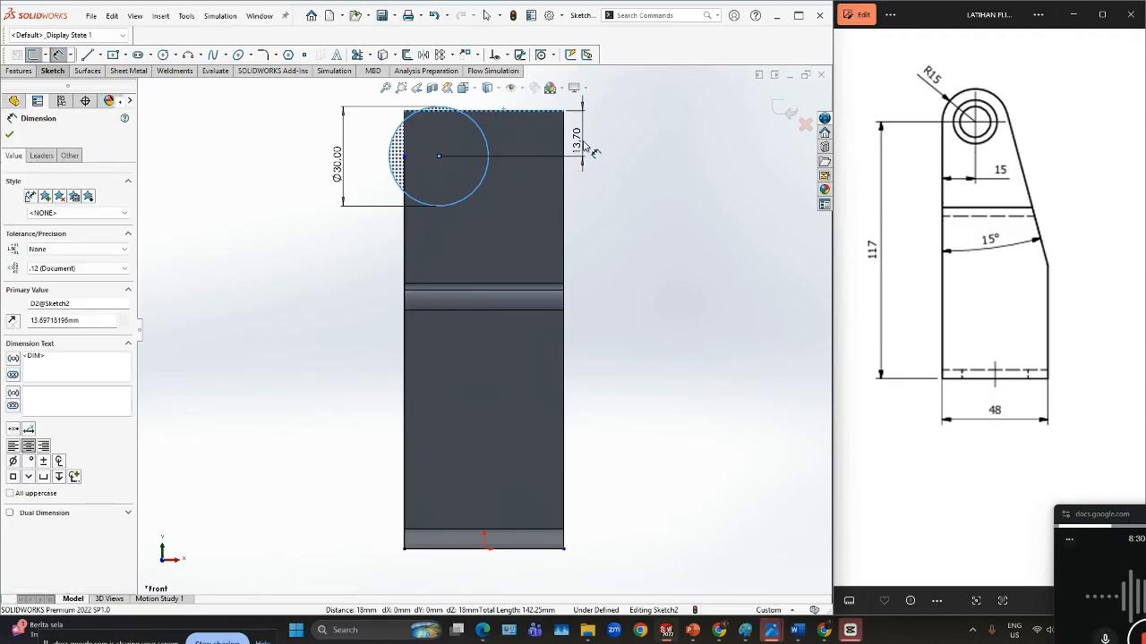
pyautogui.write('15')
pyautogui.press('Return')
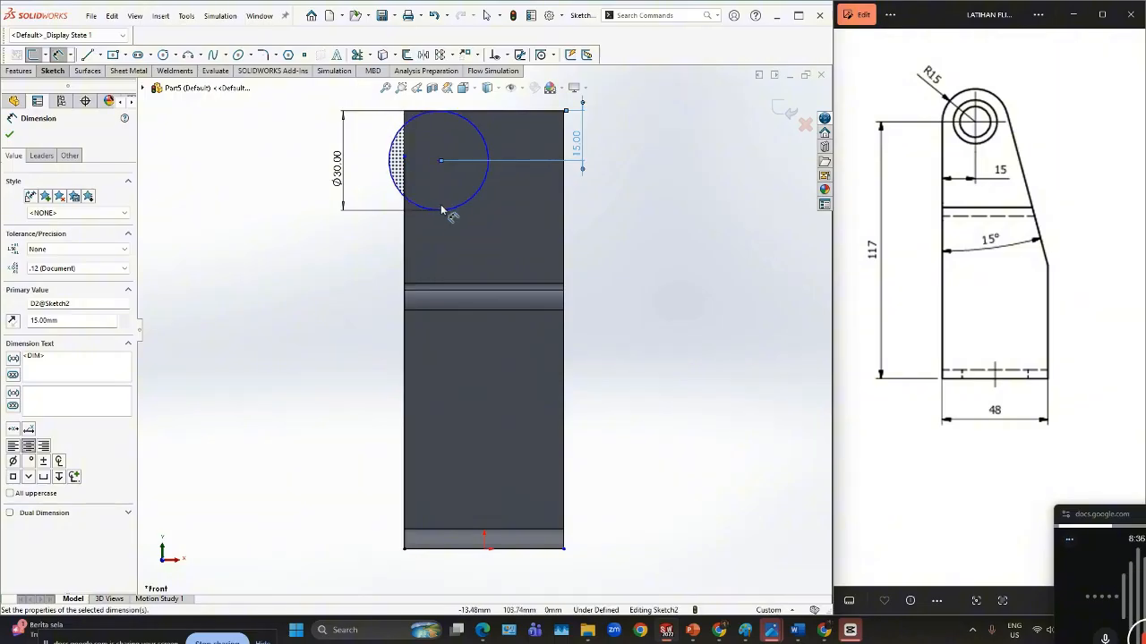
# - Dimension the horizontal distance from the circle's center to the vertical left-edge line as 15 mm
pyautogui.click(417, 229)
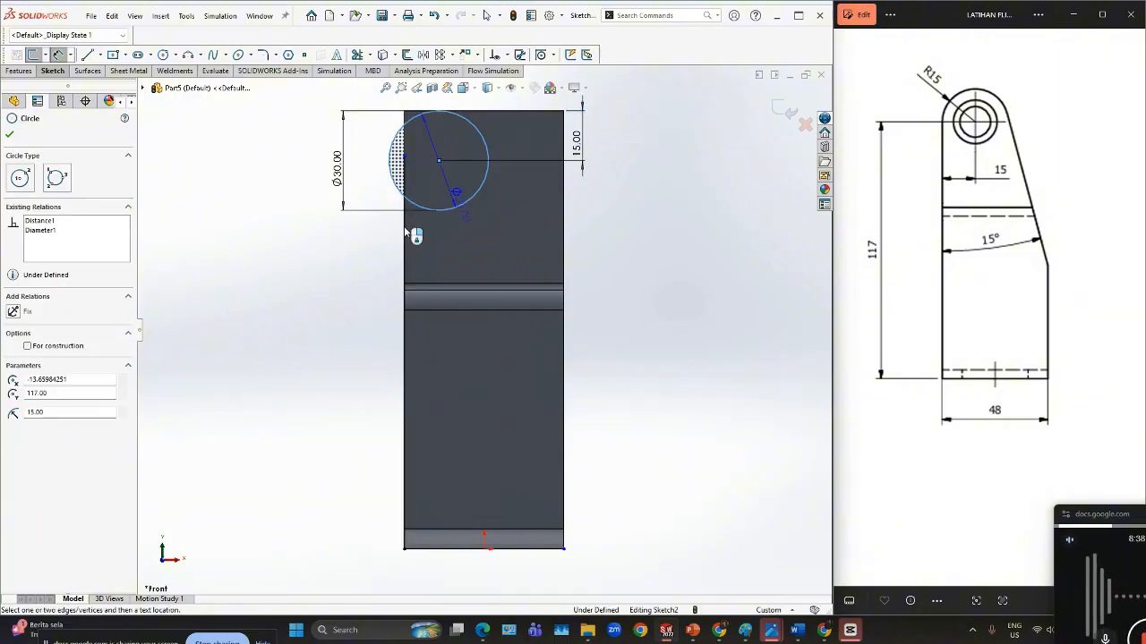
pyautogui.click(405, 234)
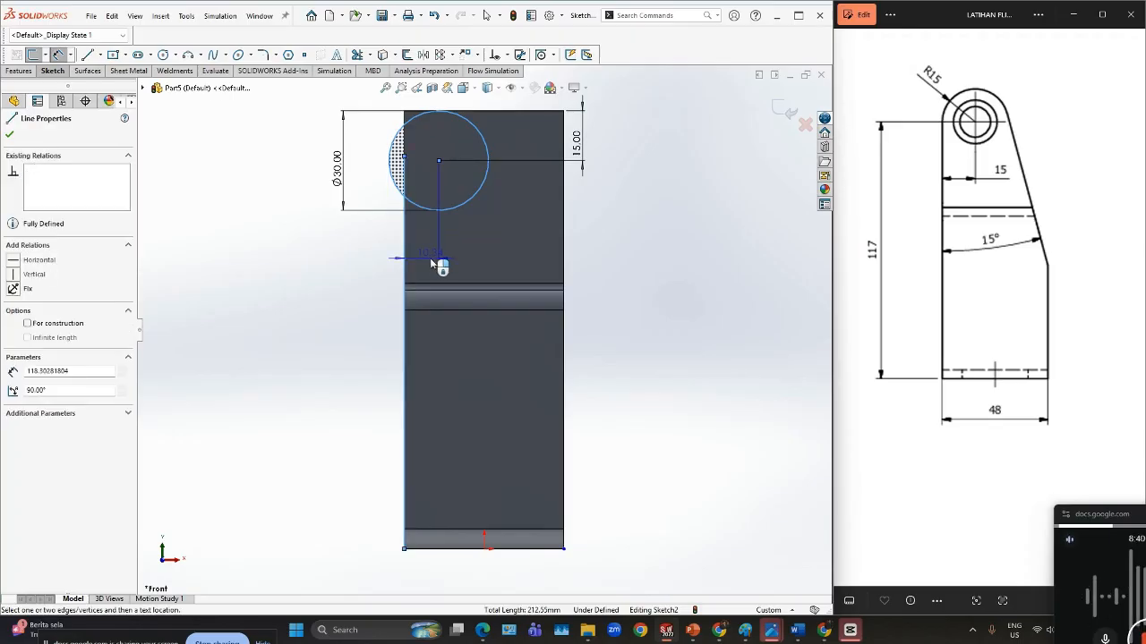
pyautogui.click(431, 262)
pyautogui.click(430, 257)
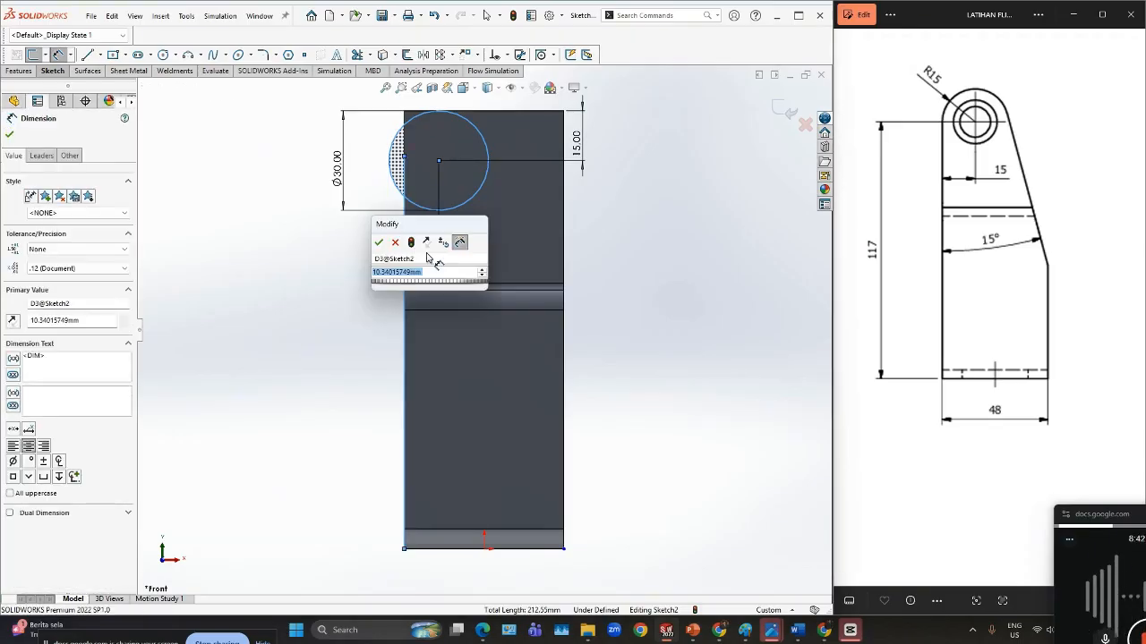
pyautogui.write('15')
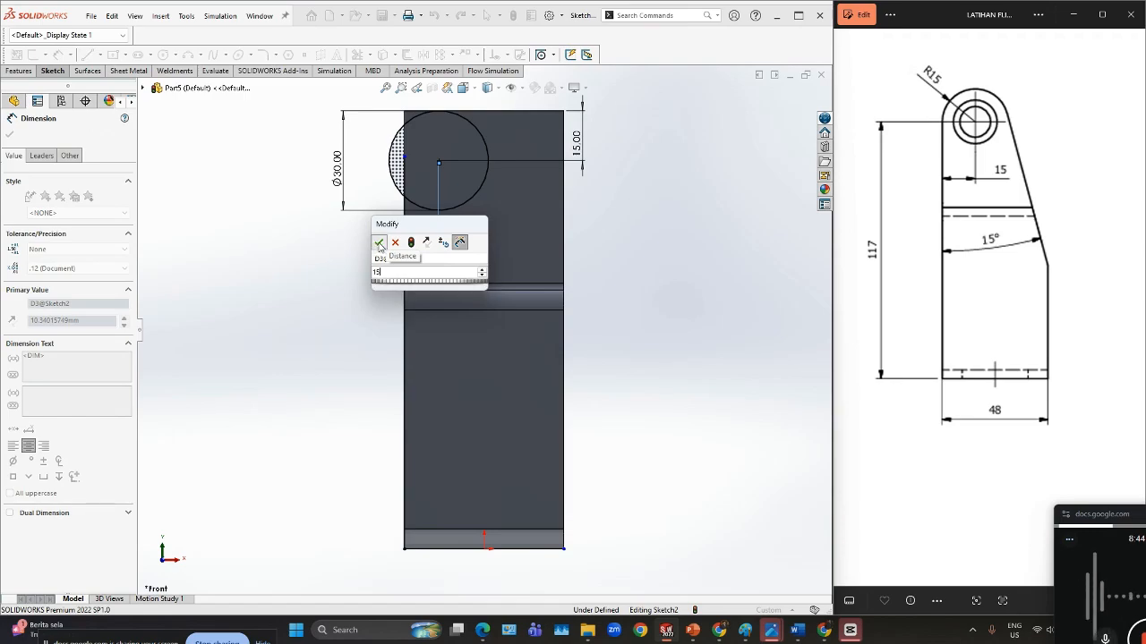
pyautogui.click(377, 244)
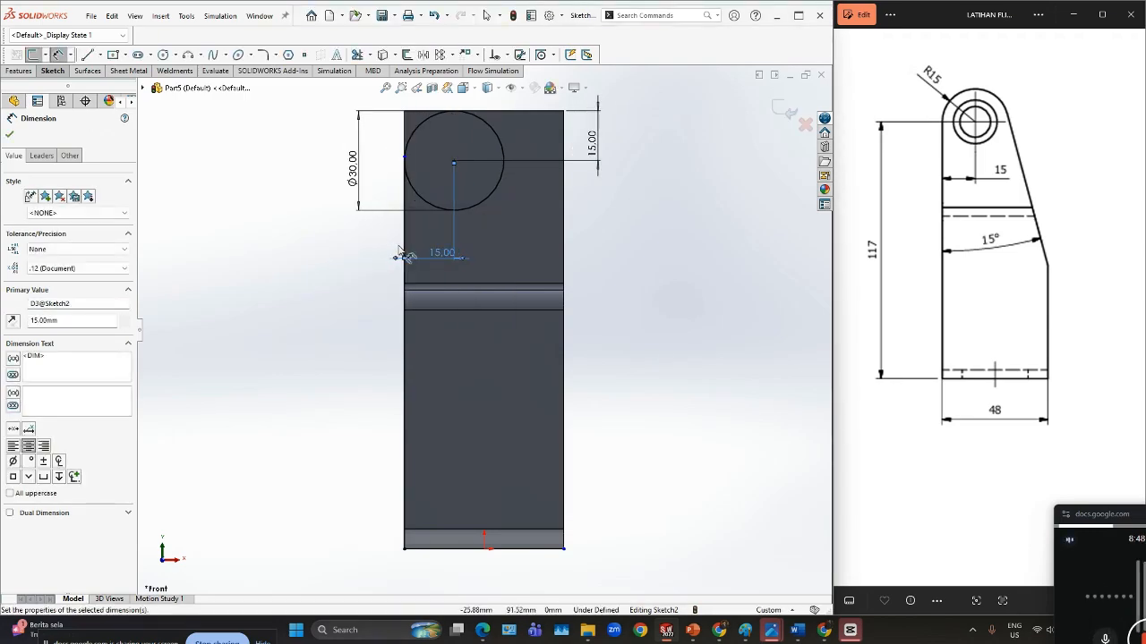
pyautogui.scroll(-3, 407, 170)
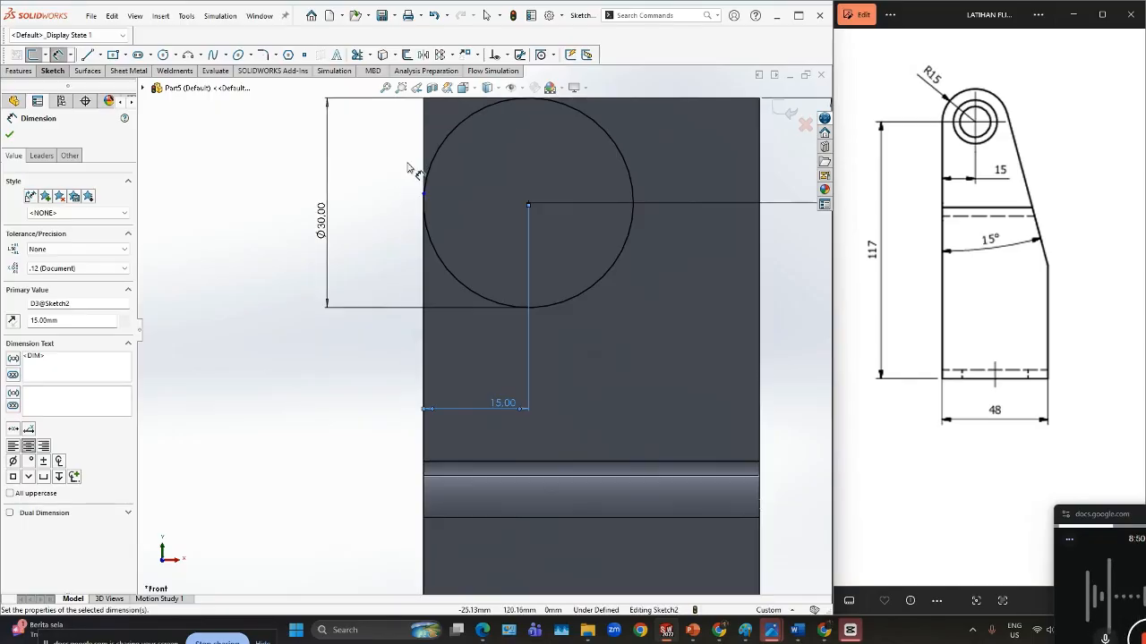
pyautogui.scroll(-3, 443, 190)
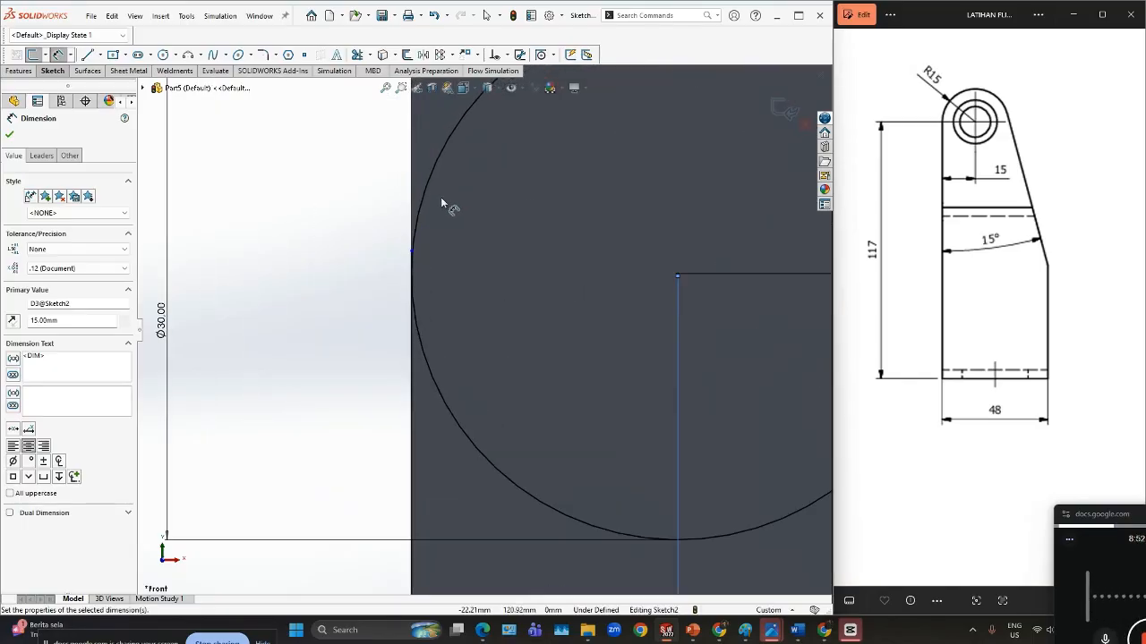
pyautogui.scroll(5, 442, 230)
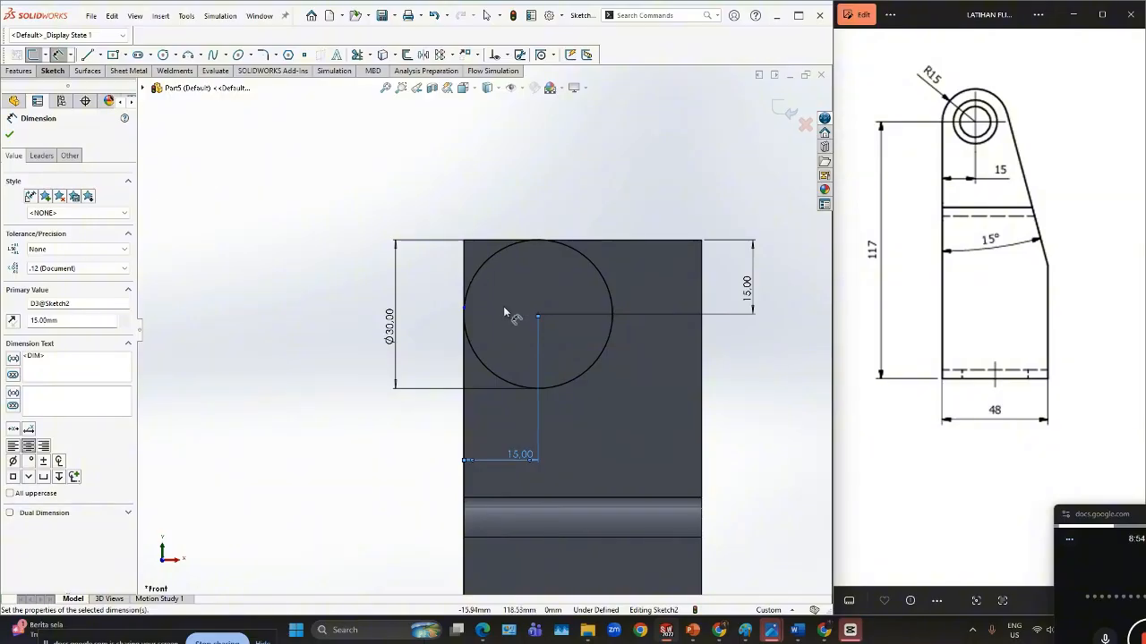
pyautogui.scroll(3, 505, 309)
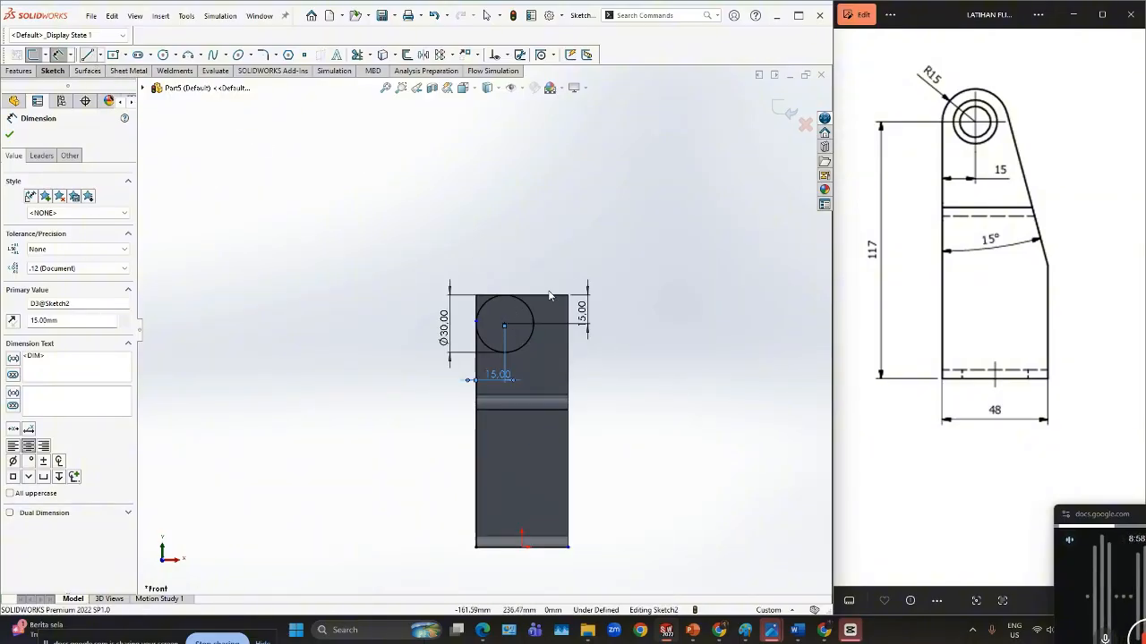
pyautogui.press('l')
pyautogui.scroll(-5, 537, 318)
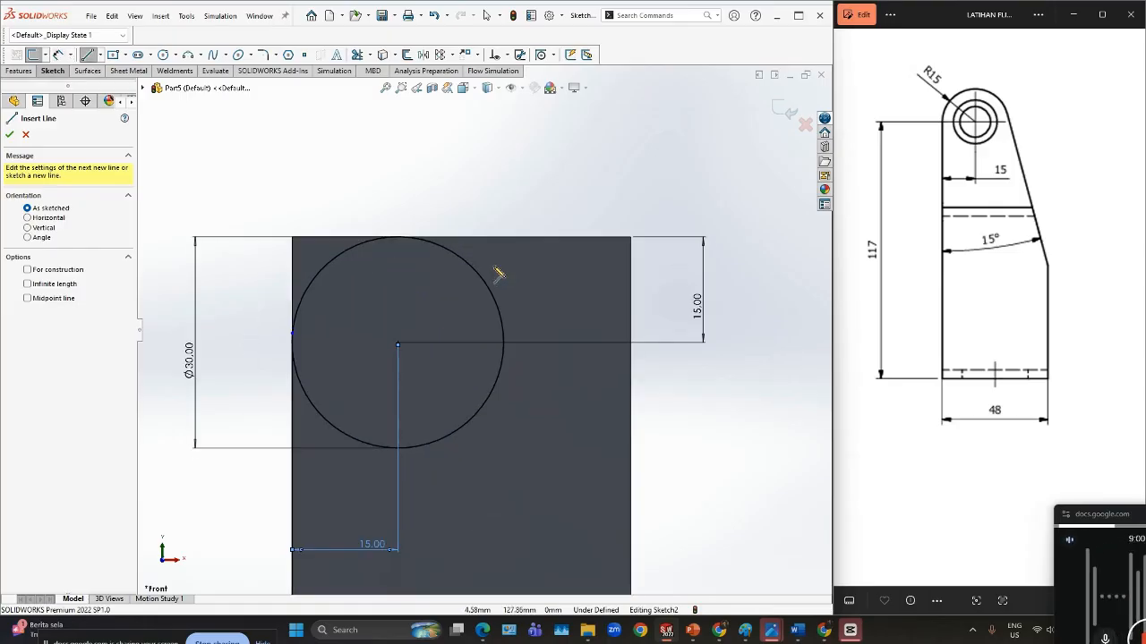
pyautogui.click(477, 271)
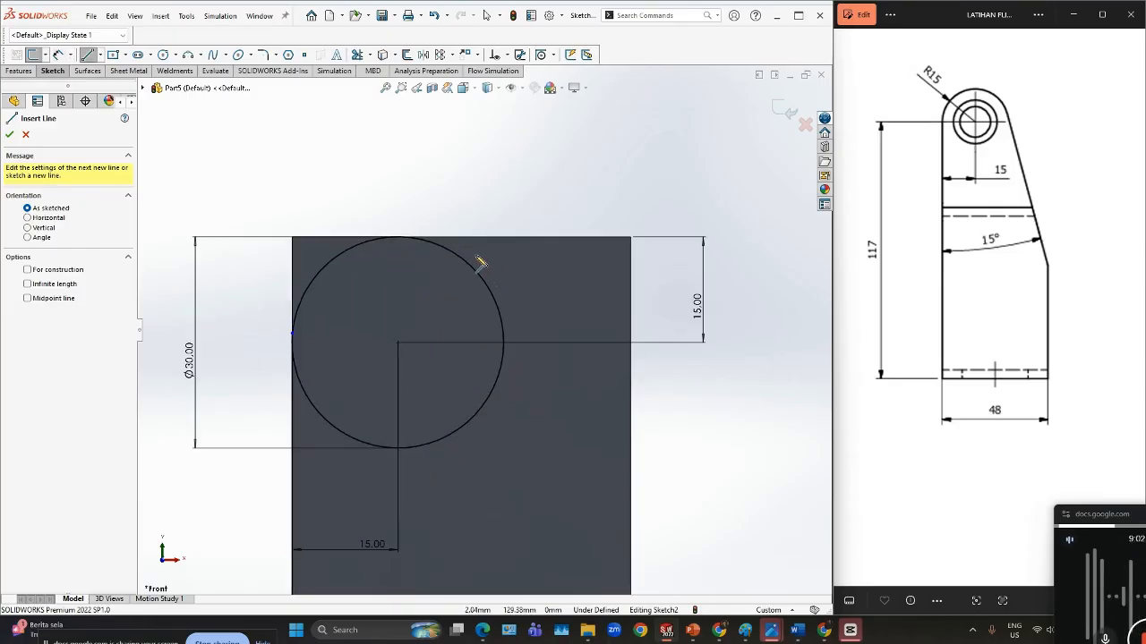
pyautogui.moveTo(477, 257); pyautogui.dragTo(504, 295)
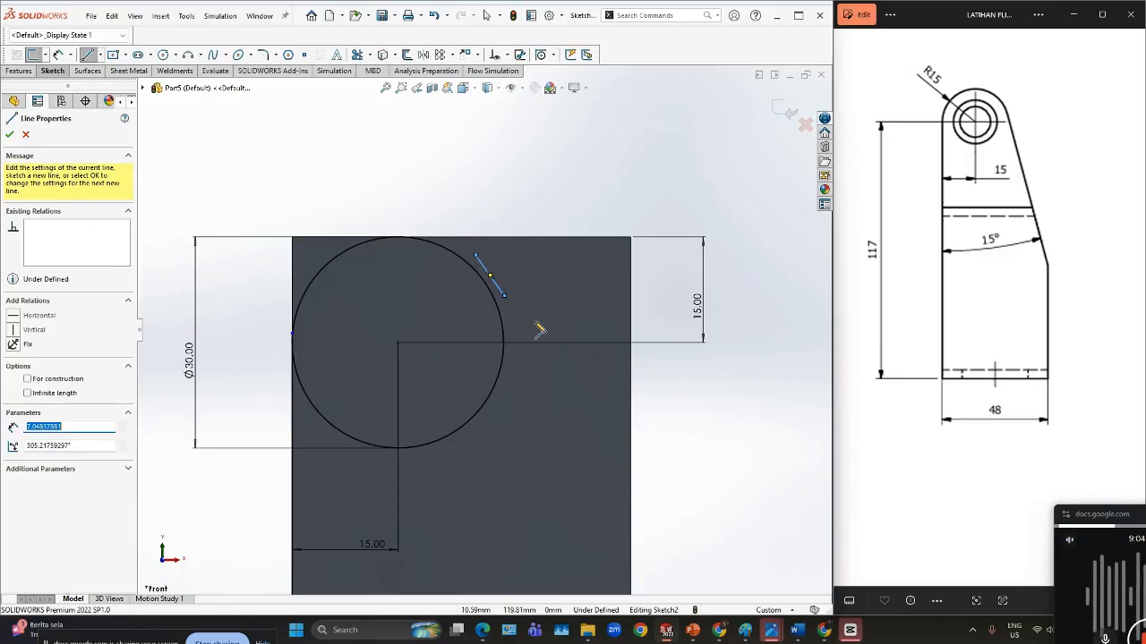
pyautogui.press('Escape')
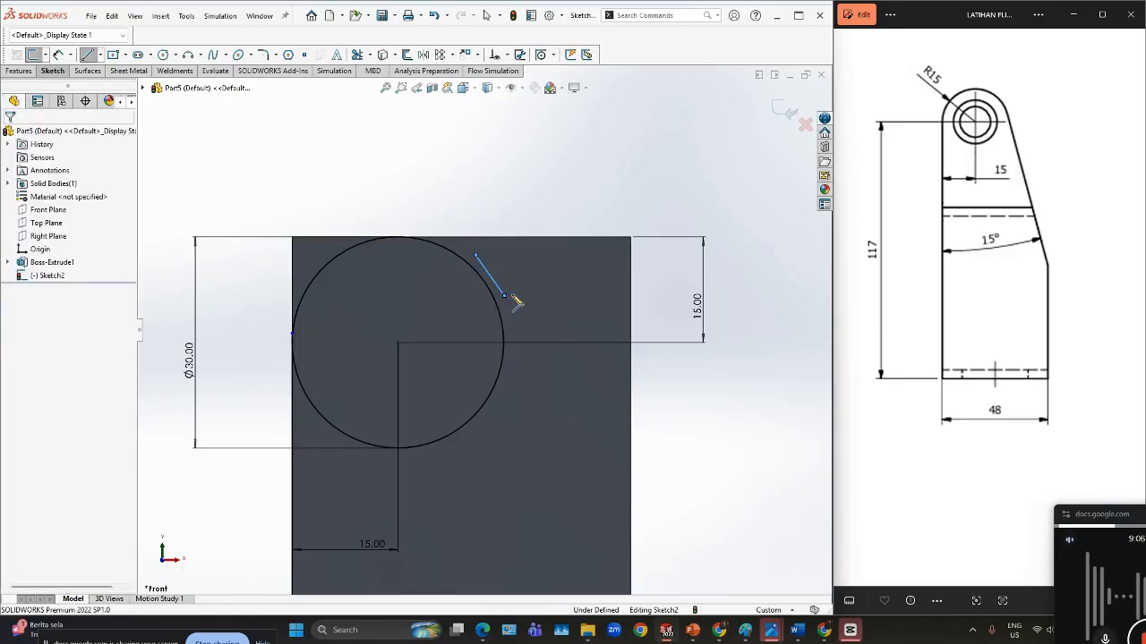
pyautogui.hotkey('ctrl', 'z')
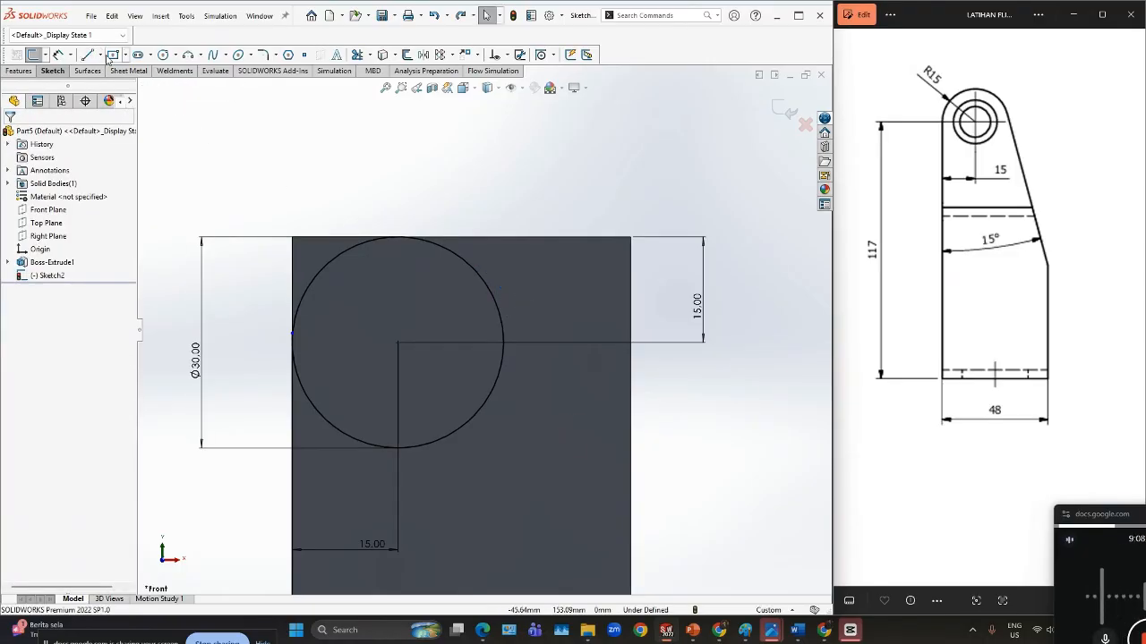
# - Draw a slanted line about 50 mm long from just outside the circle's upper right side down to the bracket's right edge
pyautogui.click(87, 54)
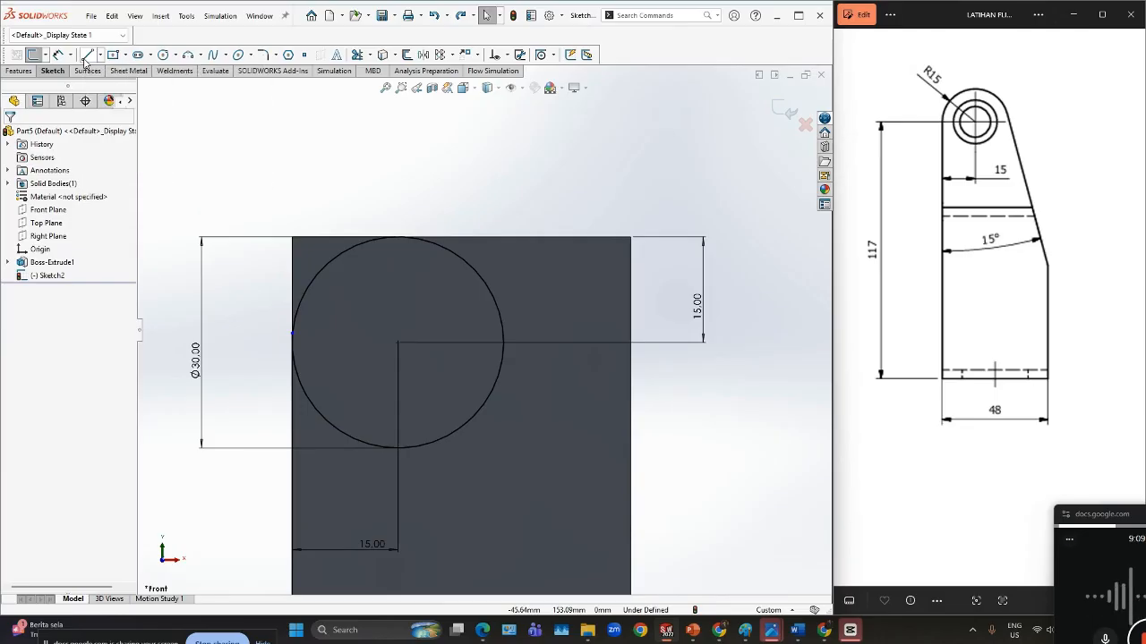
pyautogui.click(476, 259)
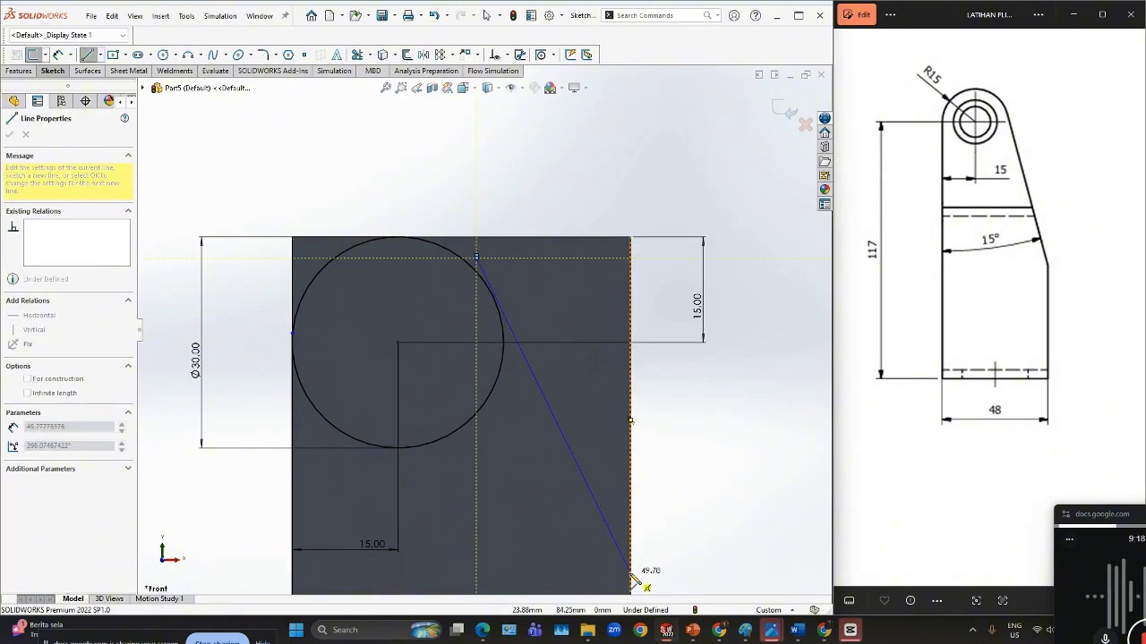
pyautogui.click(631, 574)
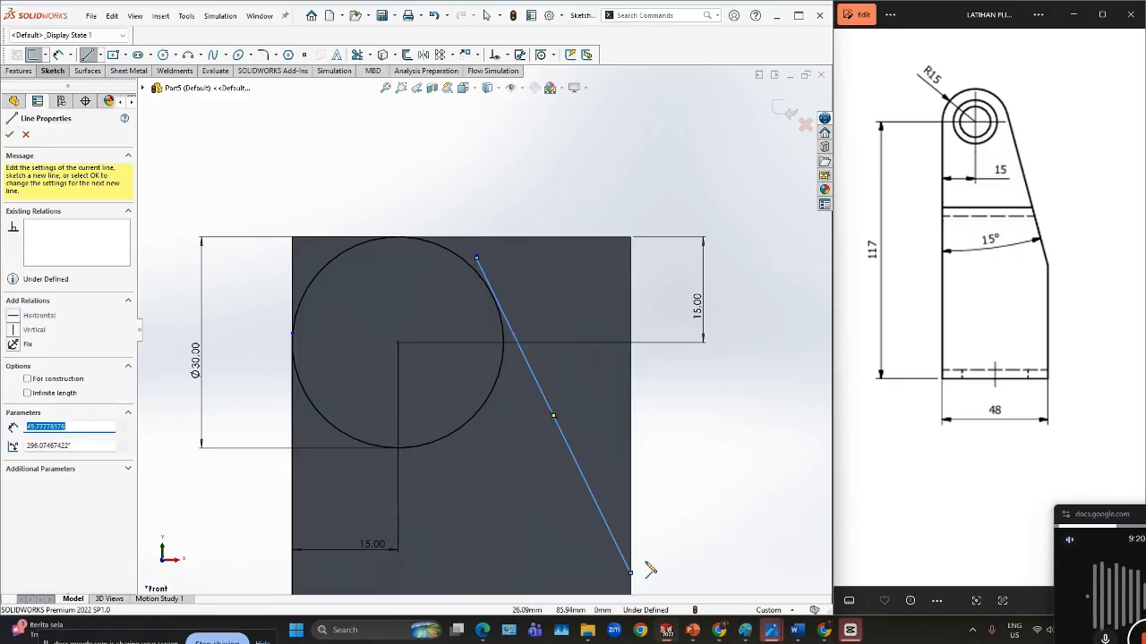
pyautogui.press('Escape')
# - Make the slanted line tangent to the 30 mm circle
pyautogui.scroll(-1, 573, 428)
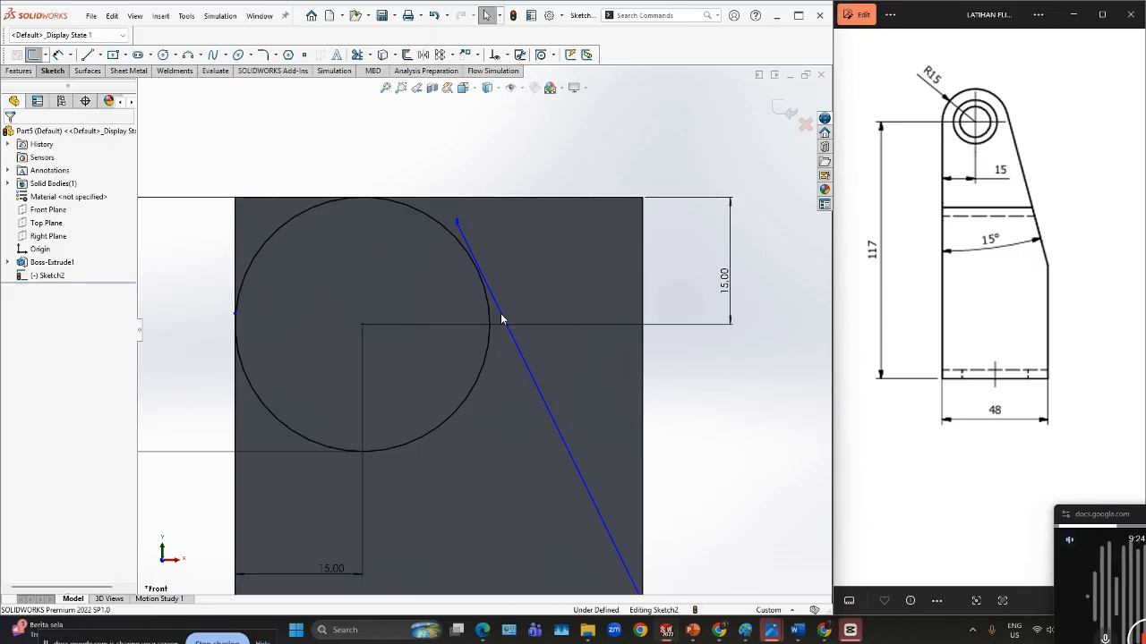
pyautogui.click(502, 320)
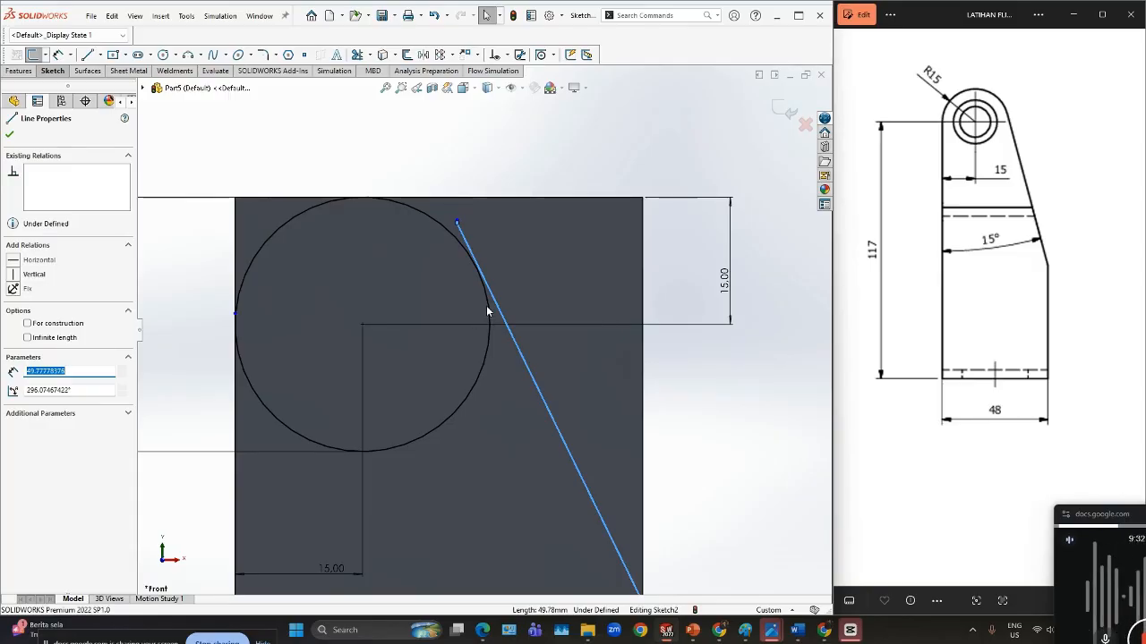
pyautogui.keyDown('ctrl'); pyautogui.click(489, 308); pyautogui.keyUp('ctrl')
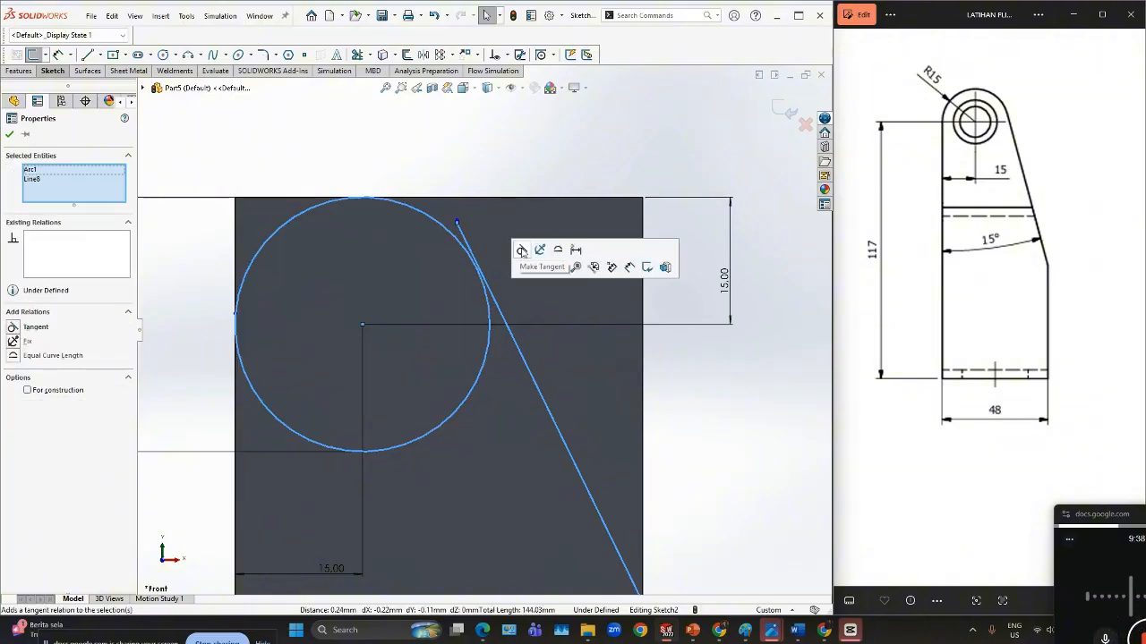
pyautogui.click(522, 252)
pyautogui.scroll(-1, 530, 341)
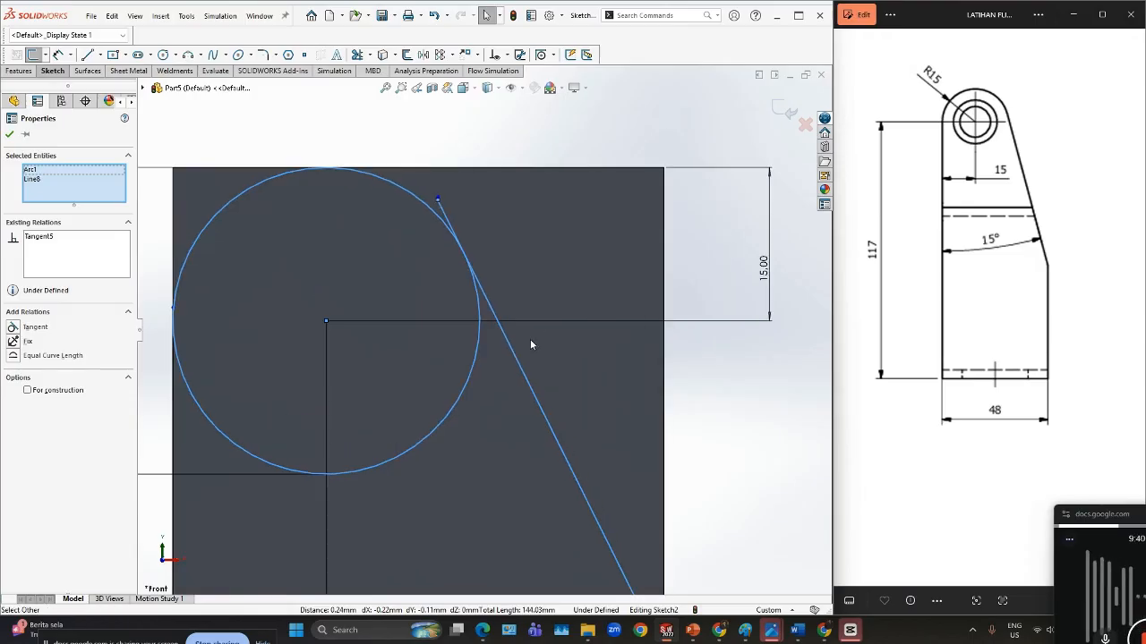
# - Dimension the angle between the vertical left-edge line and the slanted line as 15°
pyautogui.scroll(5, 537, 344)
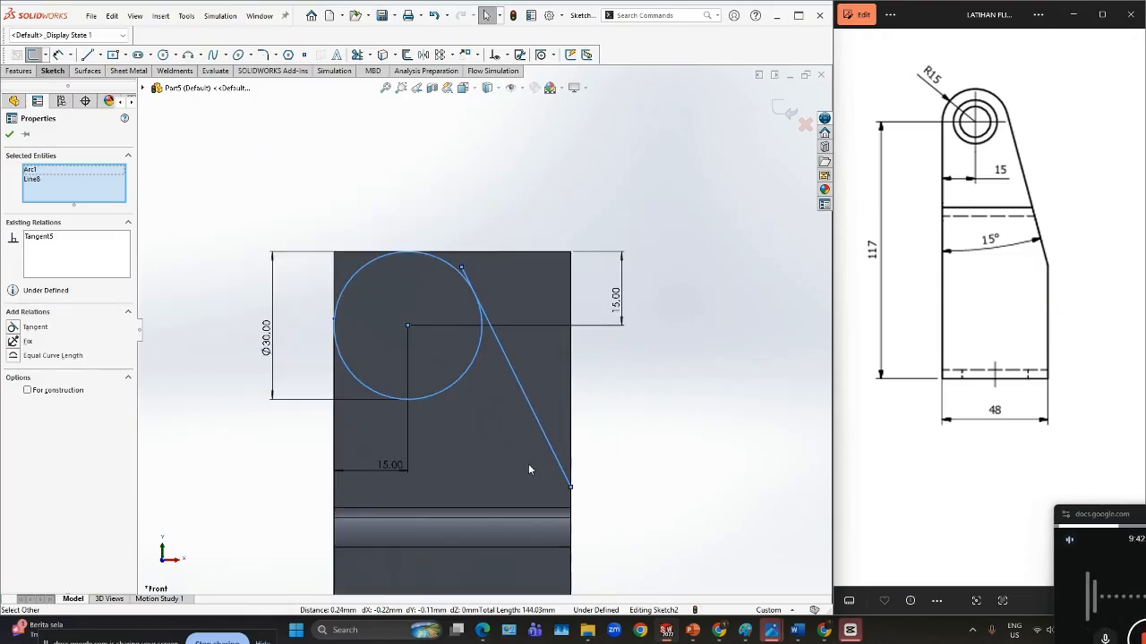
pyautogui.scroll(-2, 539, 467)
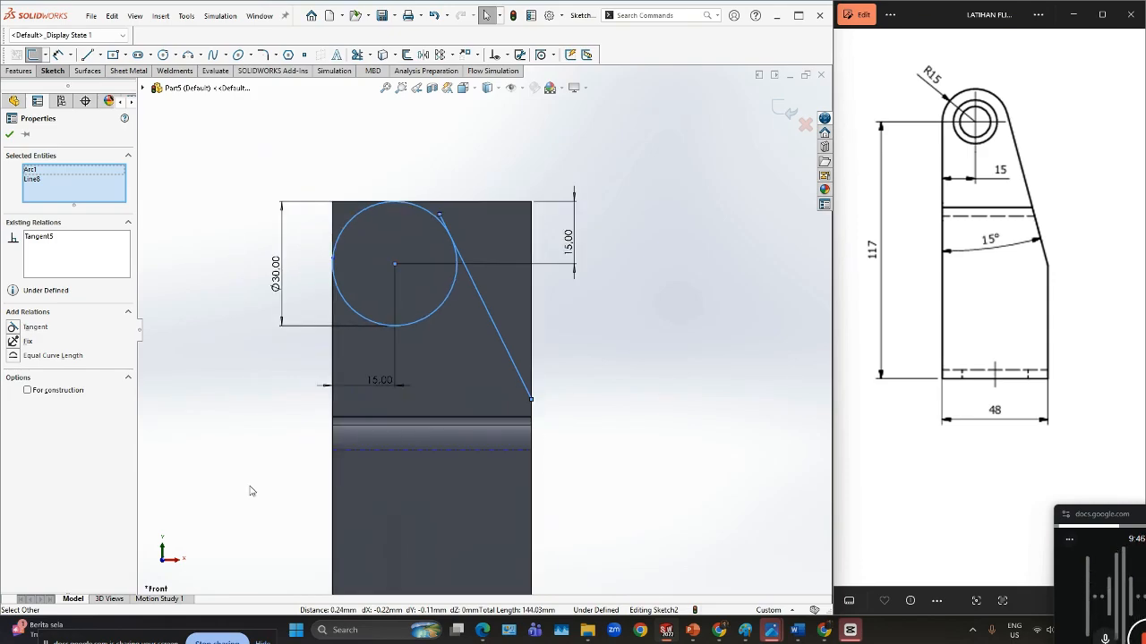
pyautogui.moveTo(250, 486); pyautogui.dragTo(241, 423, button='right')
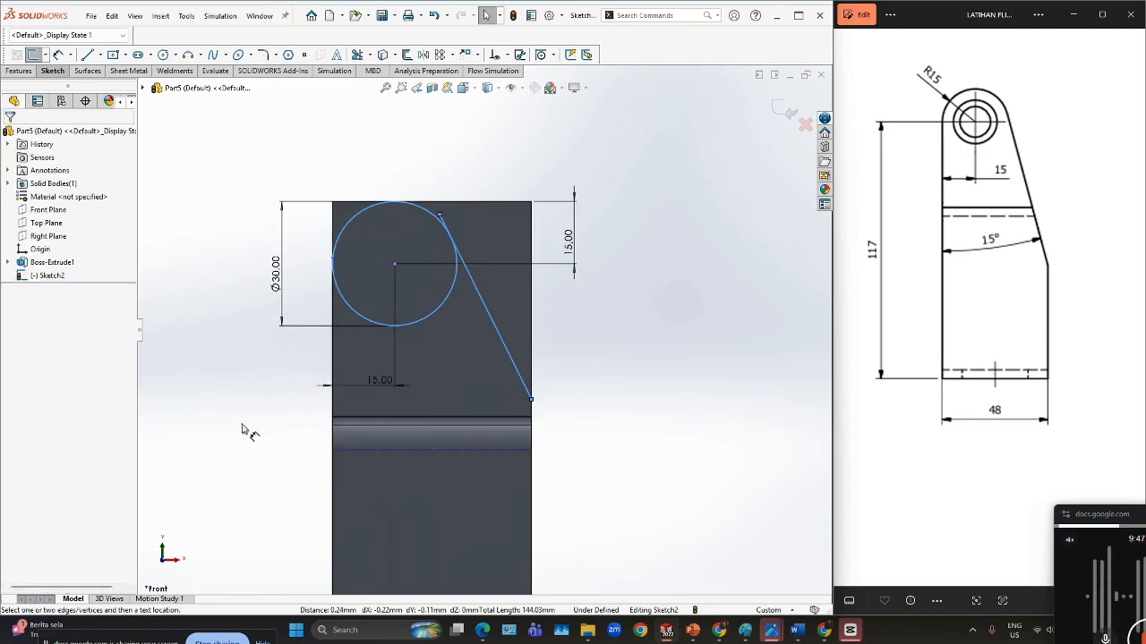
pyautogui.click(333, 405)
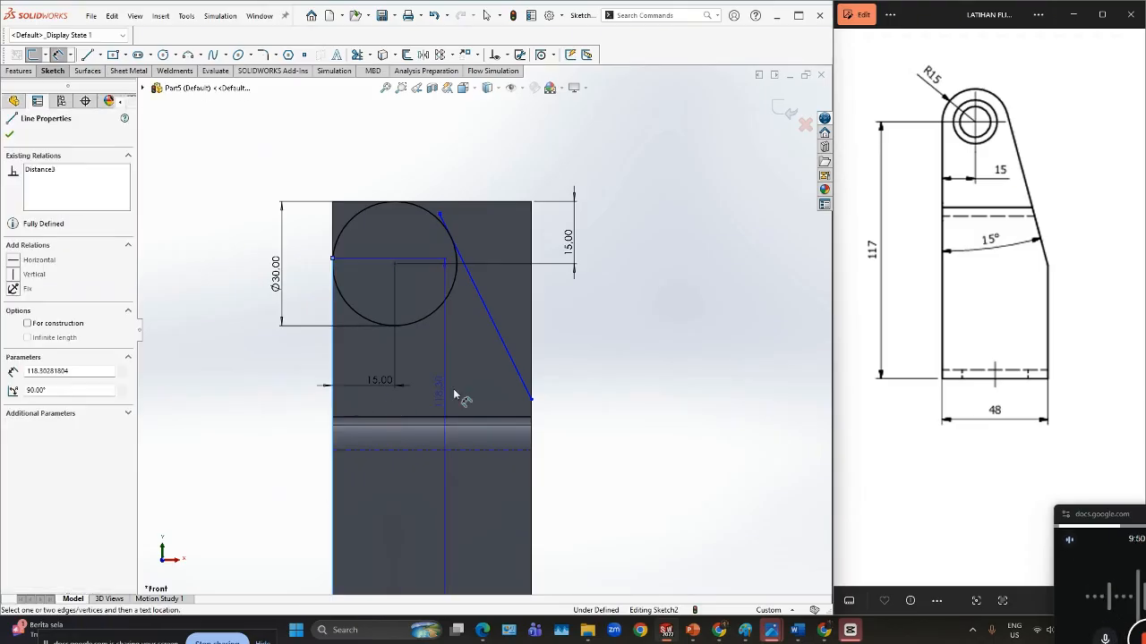
pyautogui.click(513, 369)
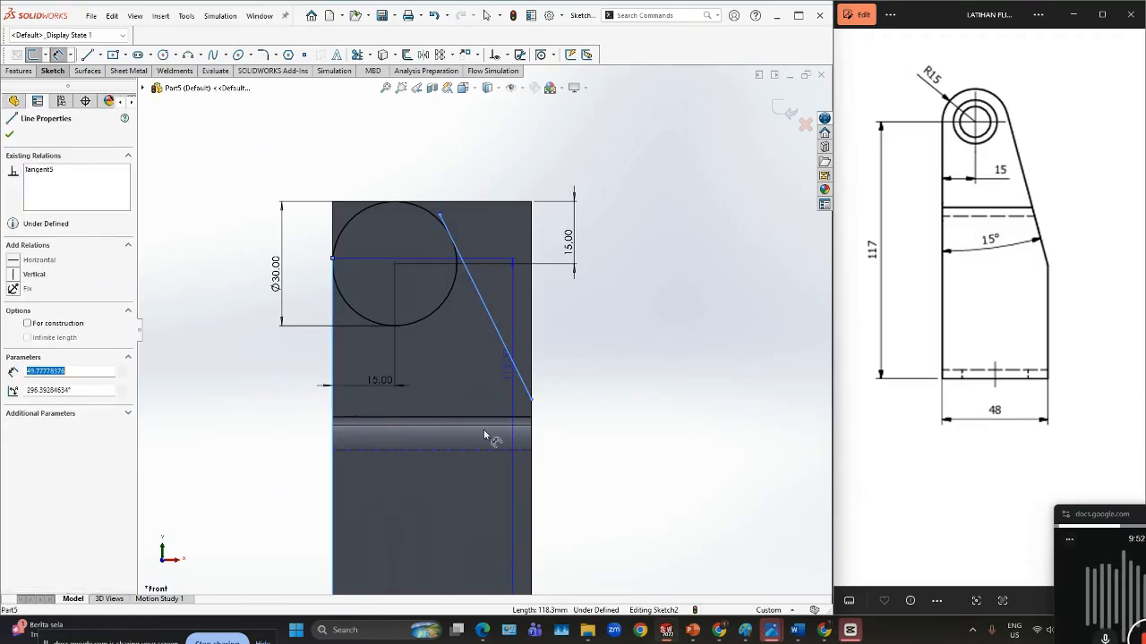
pyautogui.click(450, 508)
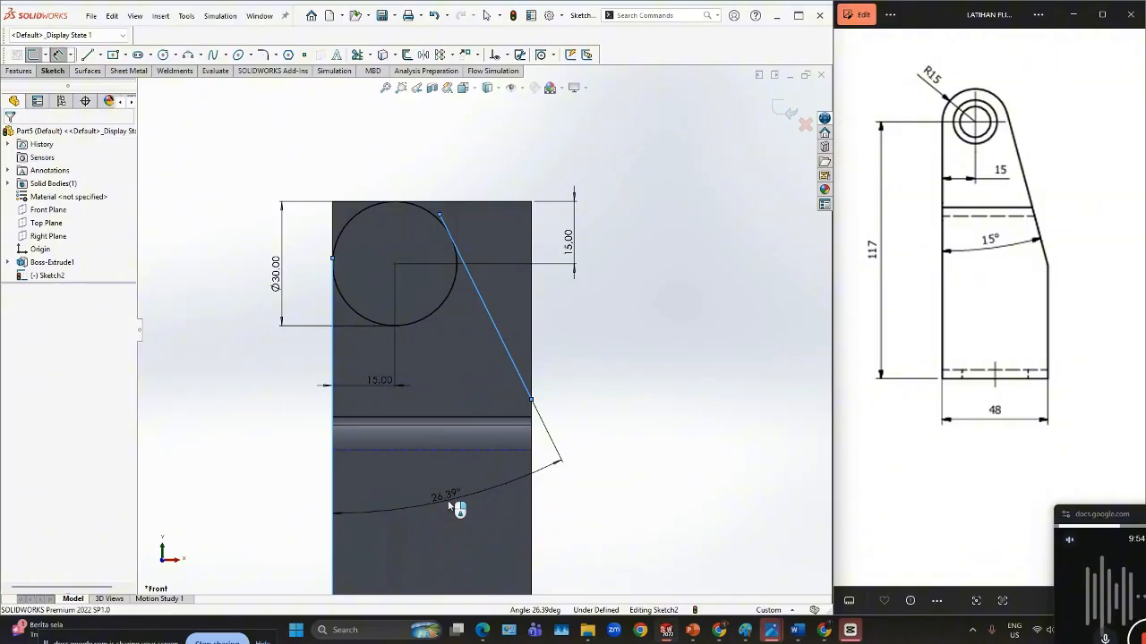
pyautogui.write('15')
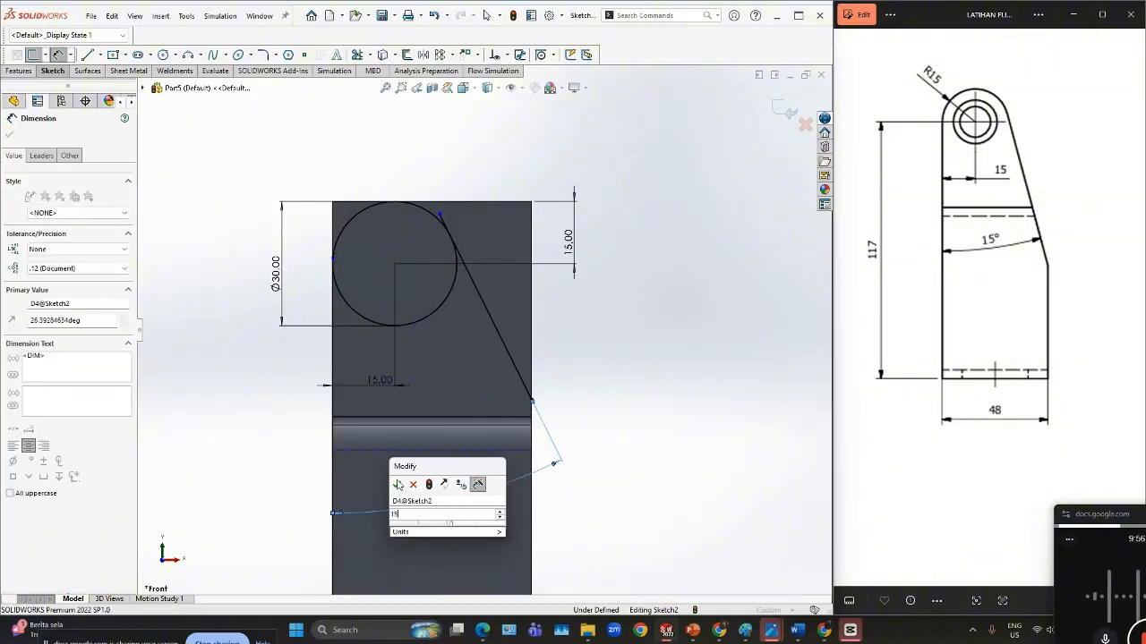
pyautogui.click(396, 488)
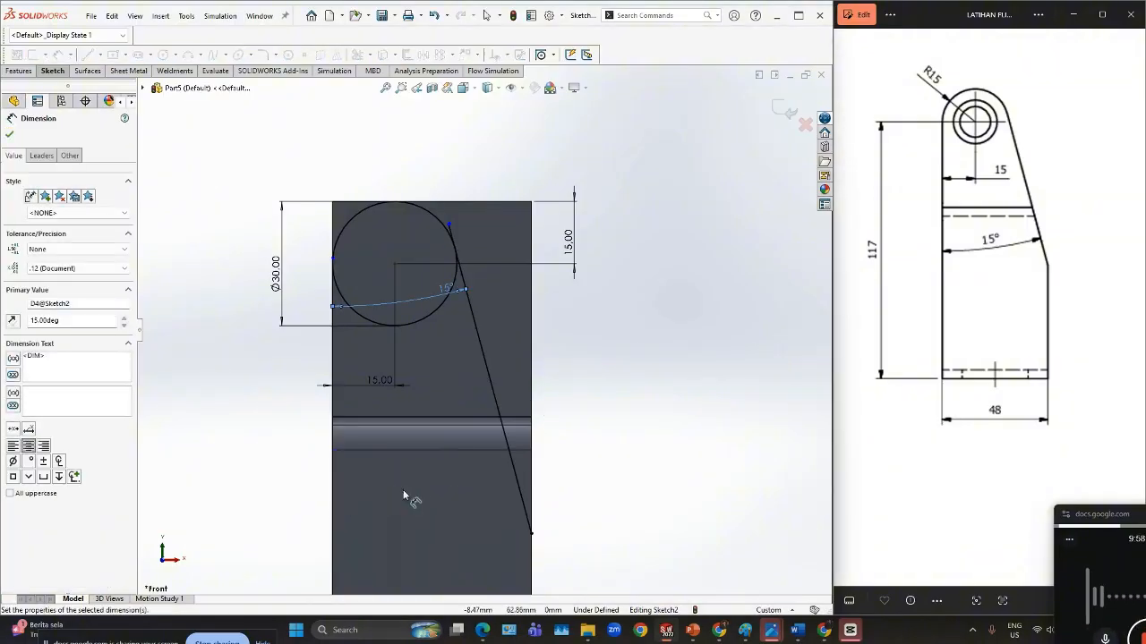
# - Draw a vertical line about 52 mm long from the slanted line's lower end to the bracket's bottom right corner
pyautogui.scroll(2, 565, 518)
pyautogui.scroll(1, 567, 532)
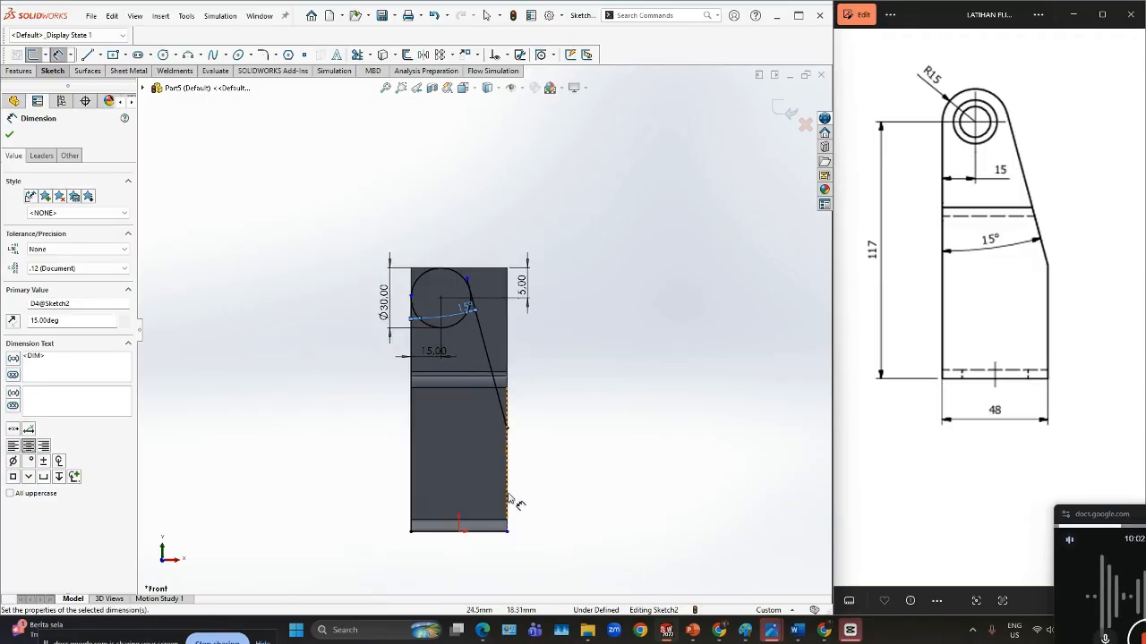
pyautogui.click(87, 55)
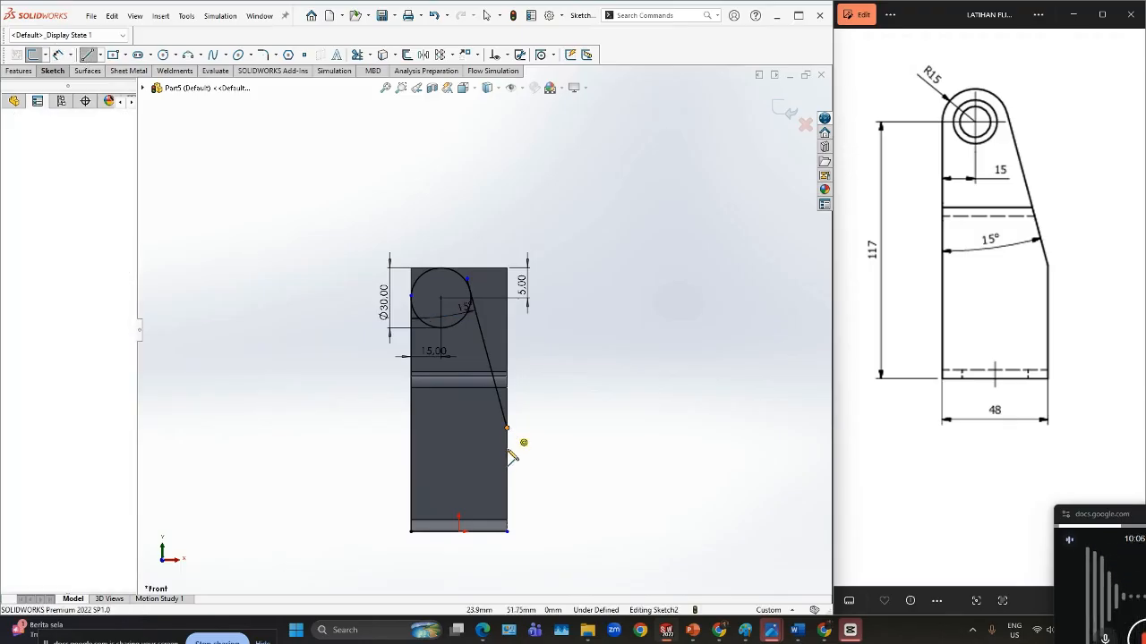
pyautogui.click(506, 428)
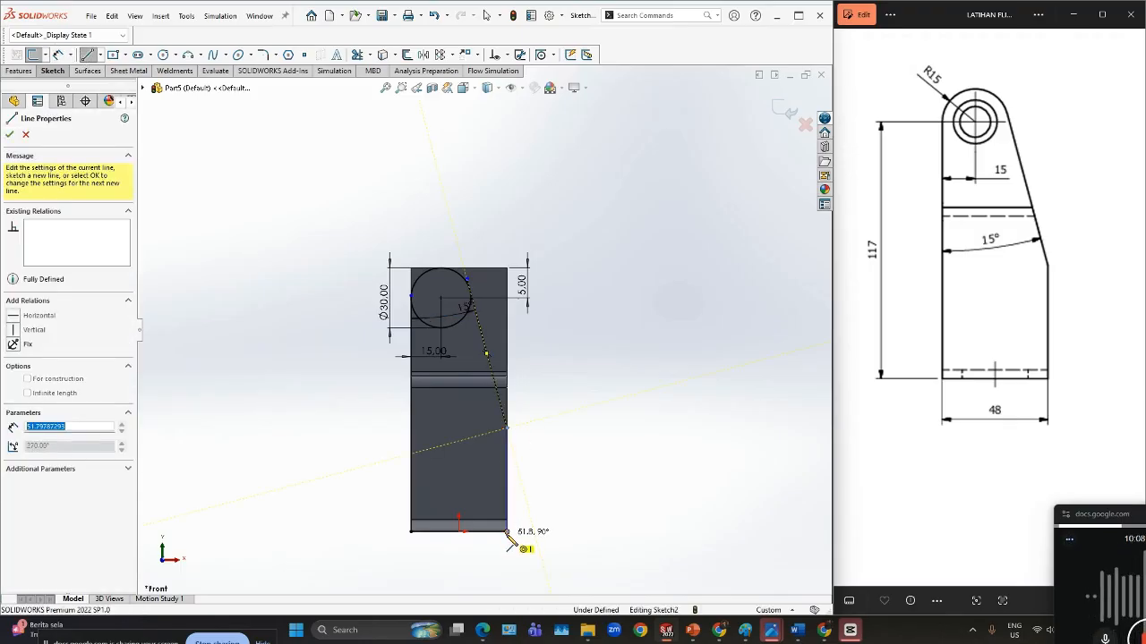
pyautogui.click(506, 532)
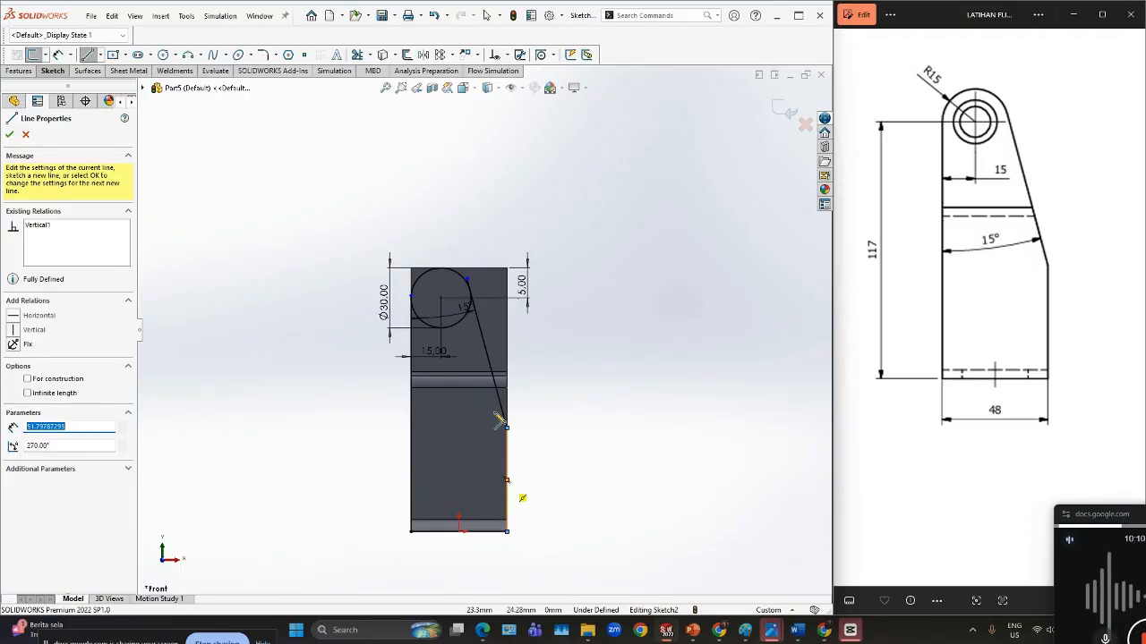
# - Trim the short end of the slanted line that extends above its tangent point on the circle
pyautogui.scroll(-6, 478, 313)
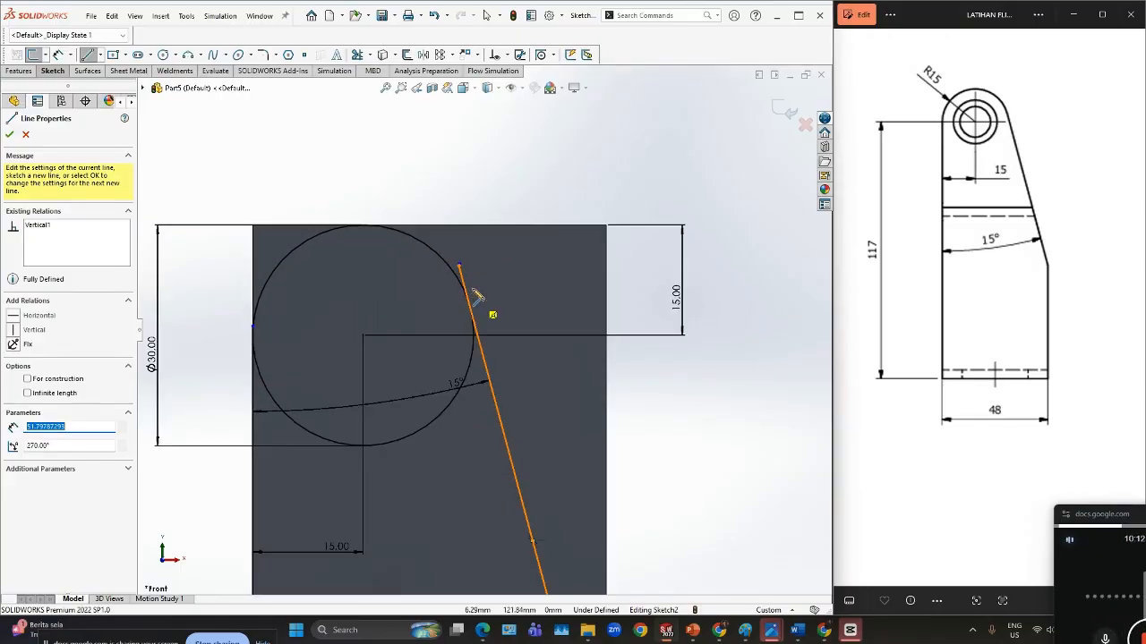
pyautogui.click(357, 55)
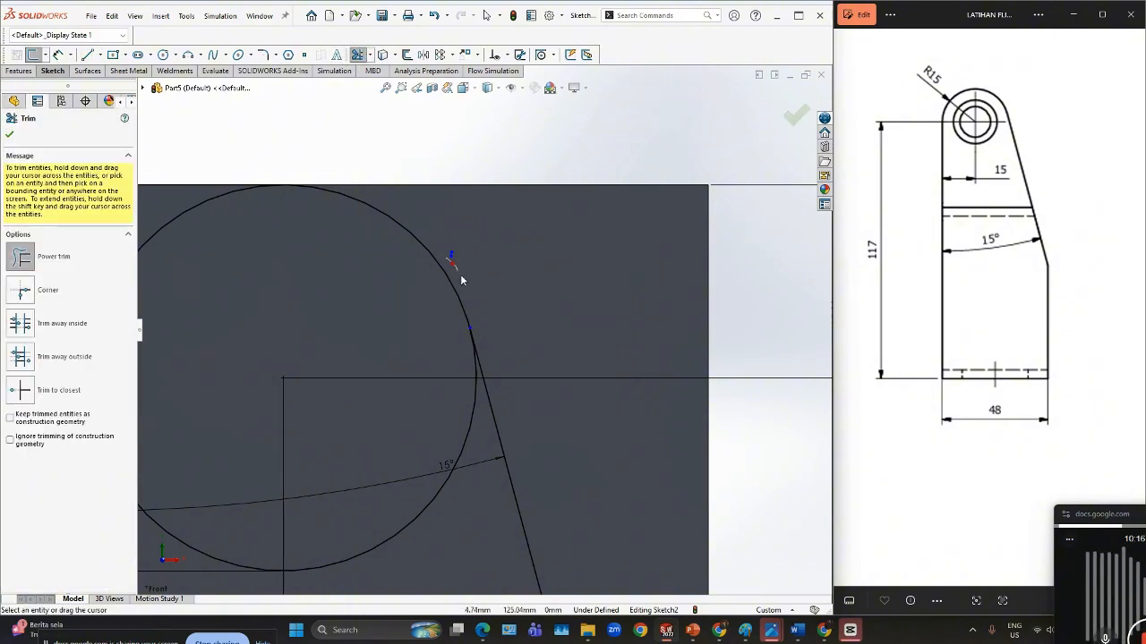
pyautogui.scroll(-4, 447, 258)
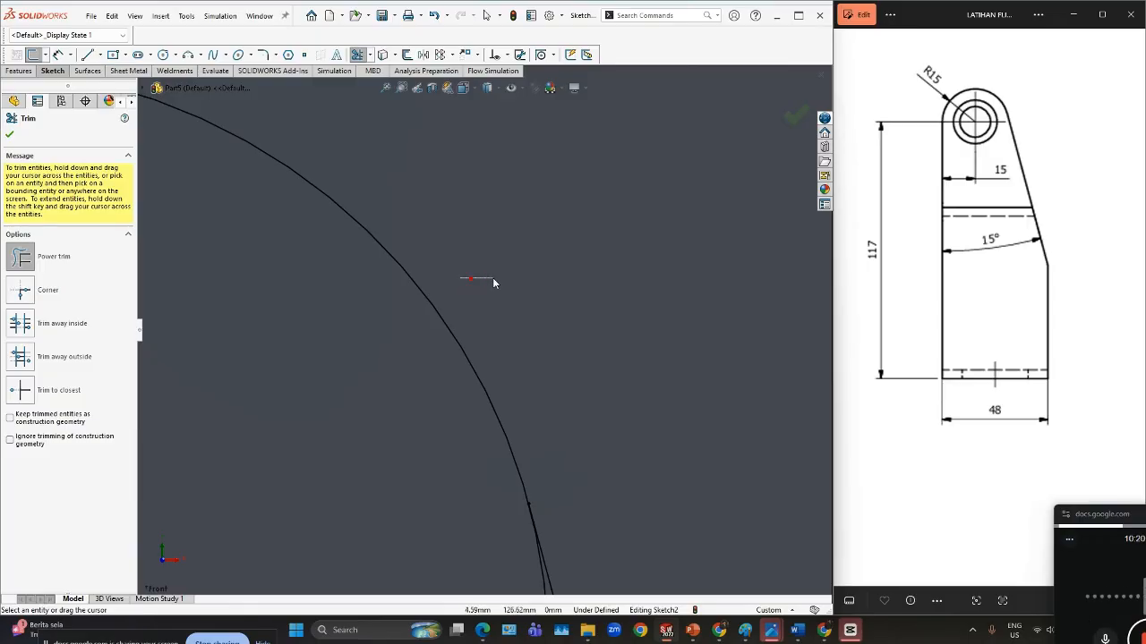
pyautogui.scroll(6, 508, 365)
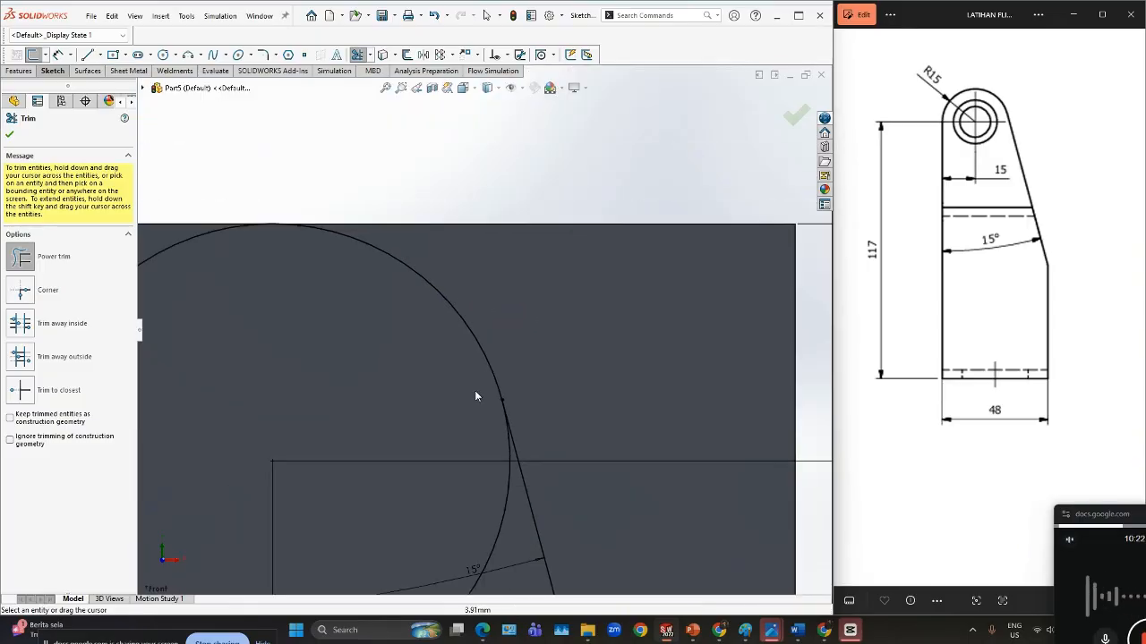
# - Trim away the lower part of the 30 mm circle between the vertical left-edge line and the slanted line
pyautogui.scroll(-5, 350, 384)
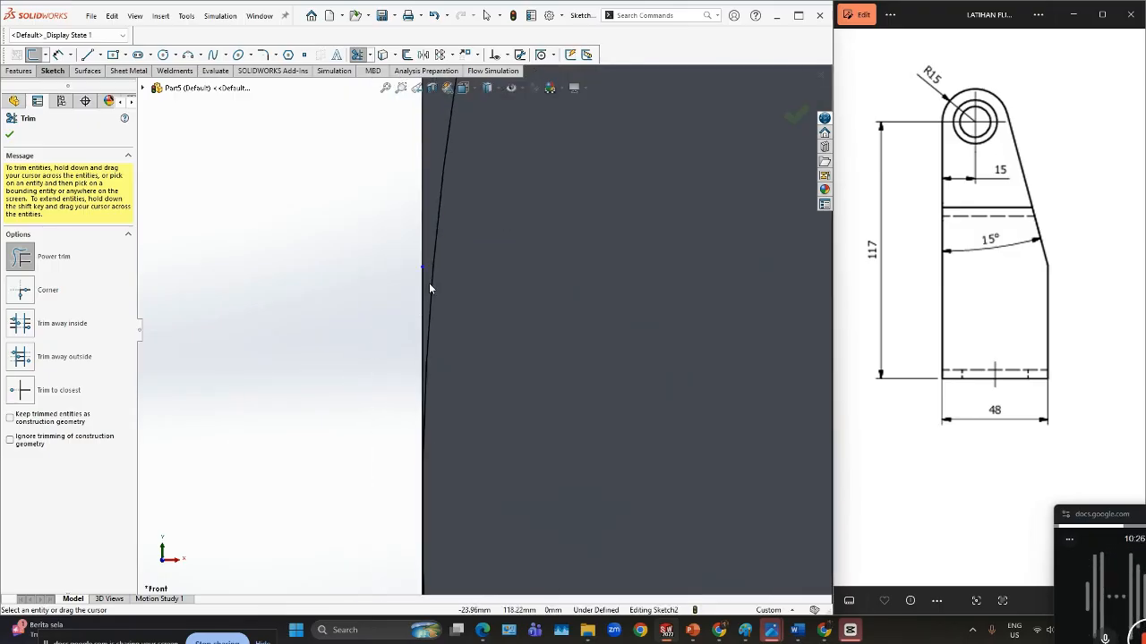
pyautogui.scroll(5, 513, 356)
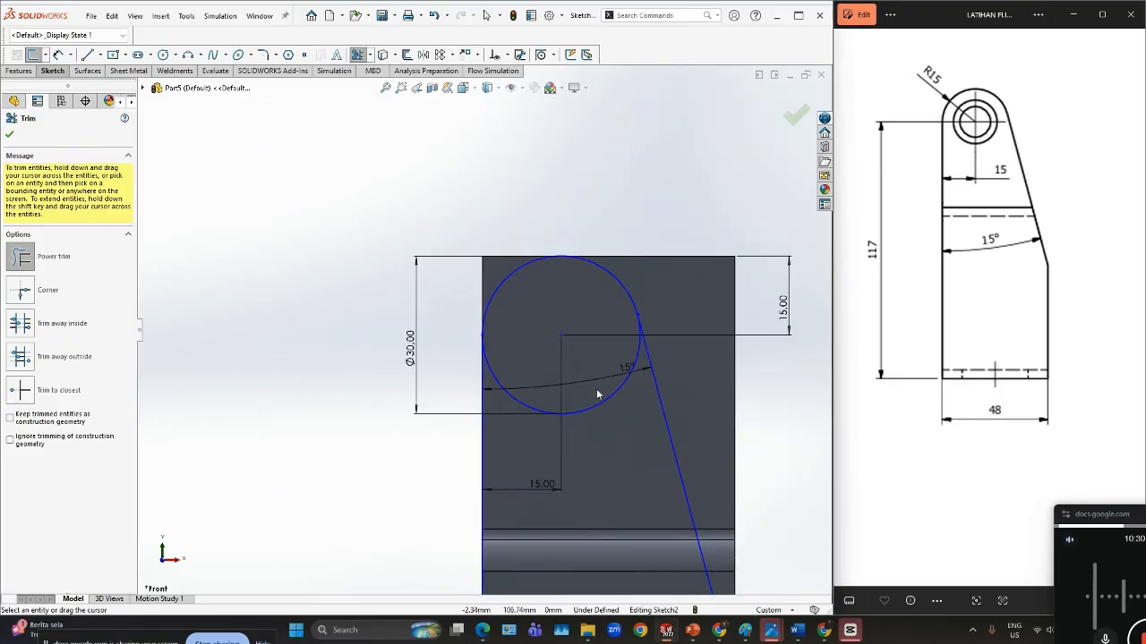
pyautogui.moveTo(606, 397); pyautogui.dragTo(614, 424)
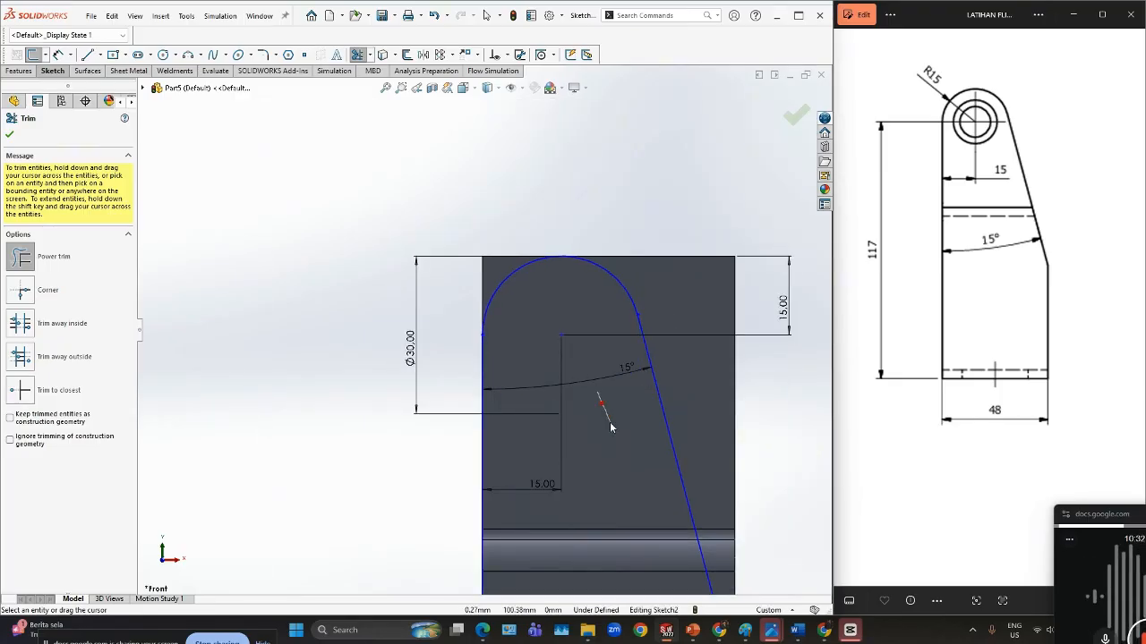
pyautogui.scroll(3, 616, 438)
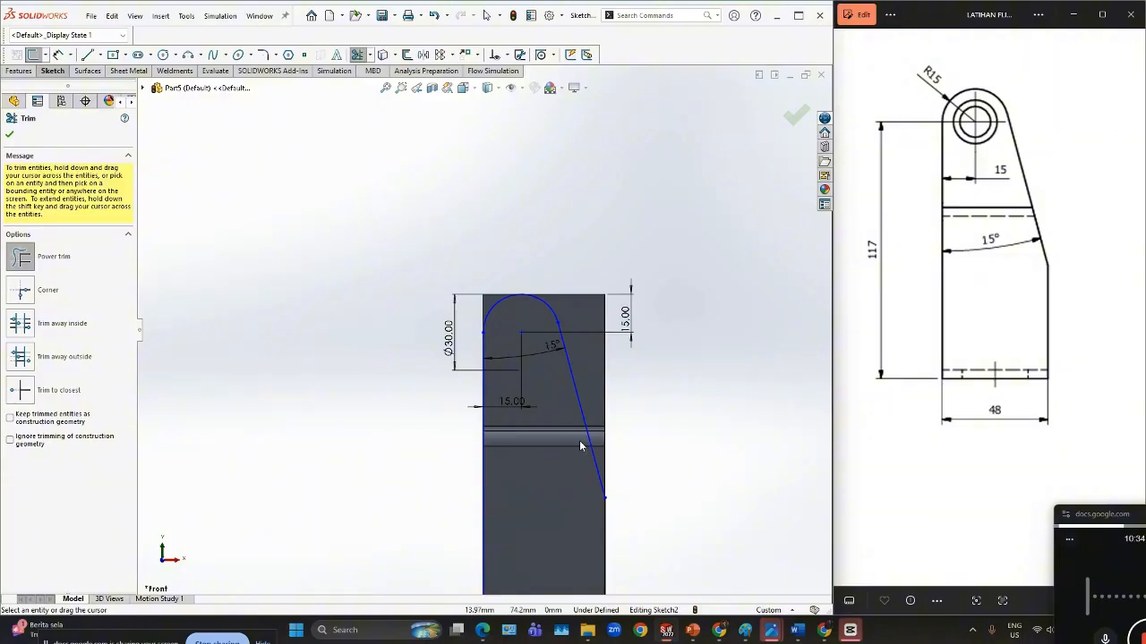
pyautogui.scroll(-3, 582, 447)
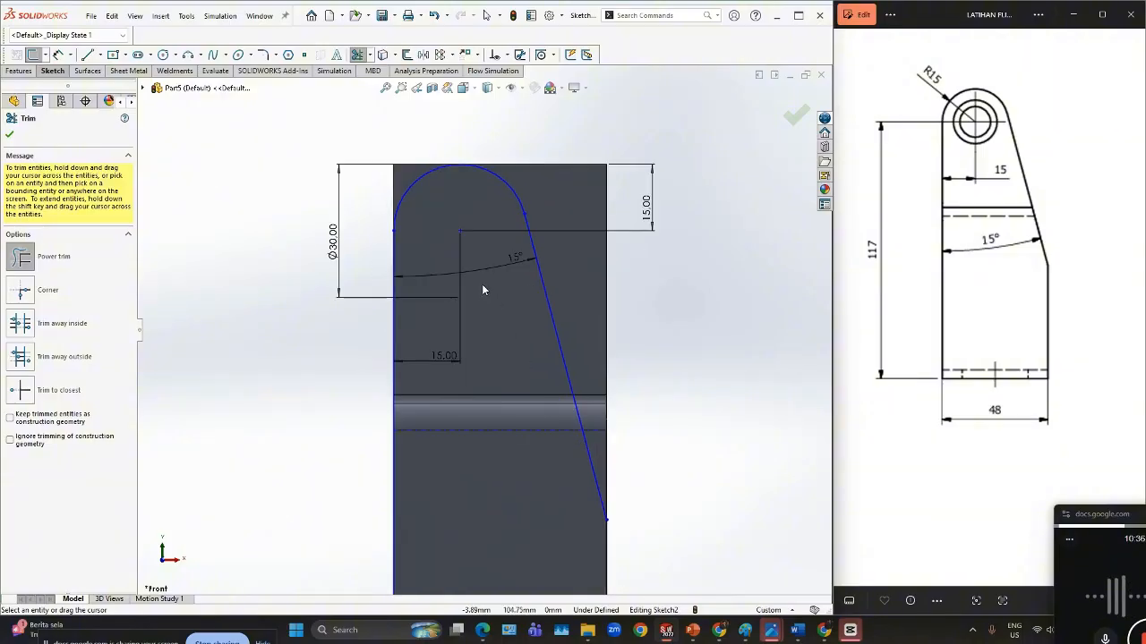
pyautogui.press('Escape')
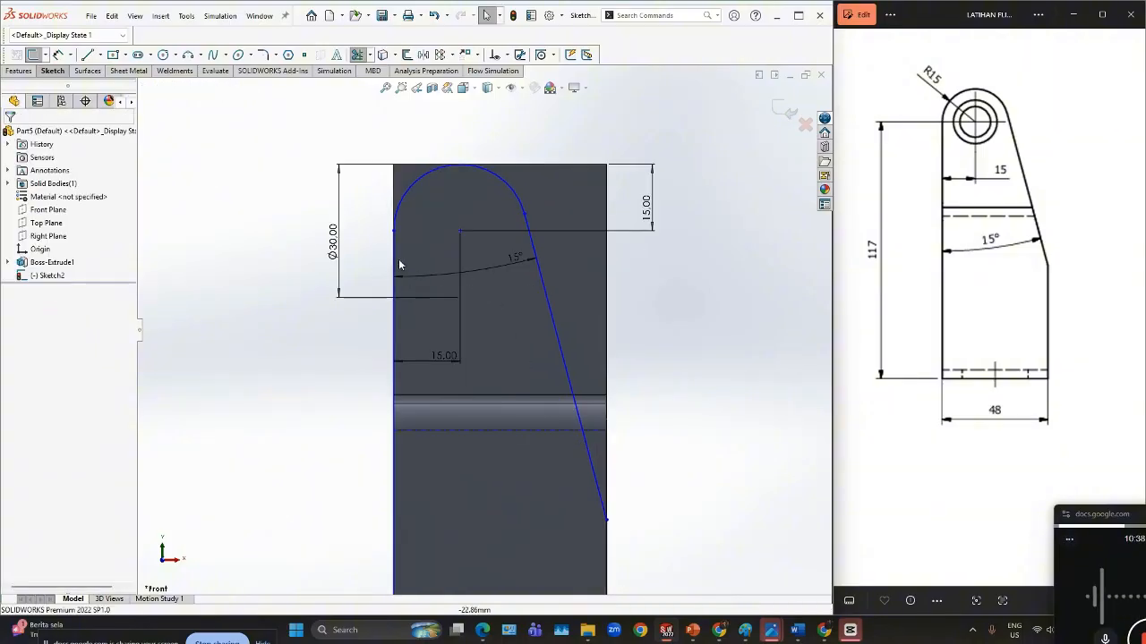
# - Try to make the rounded top arc tangent to the vertical left-edge line
pyautogui.scroll(-3, 397, 256)
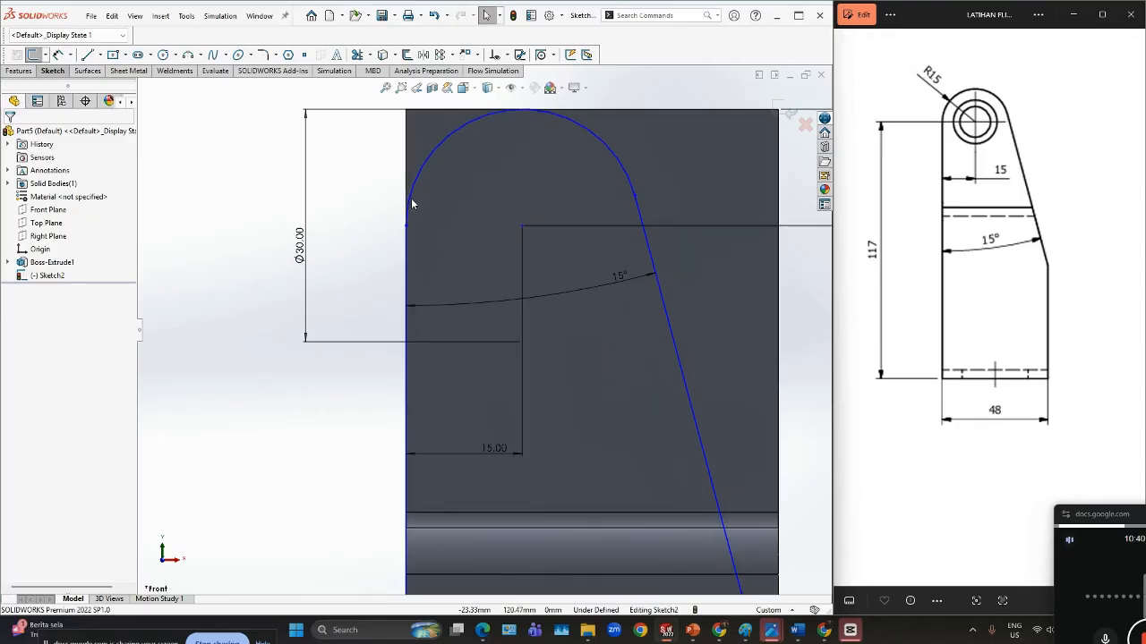
pyautogui.click(412, 204)
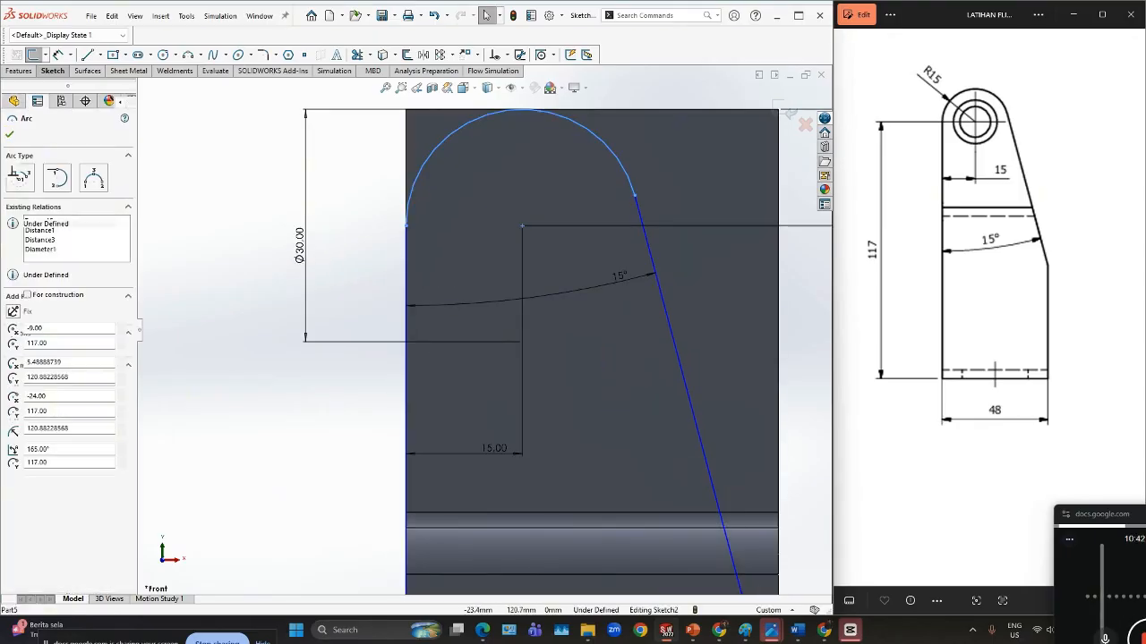
pyautogui.click(407, 255)
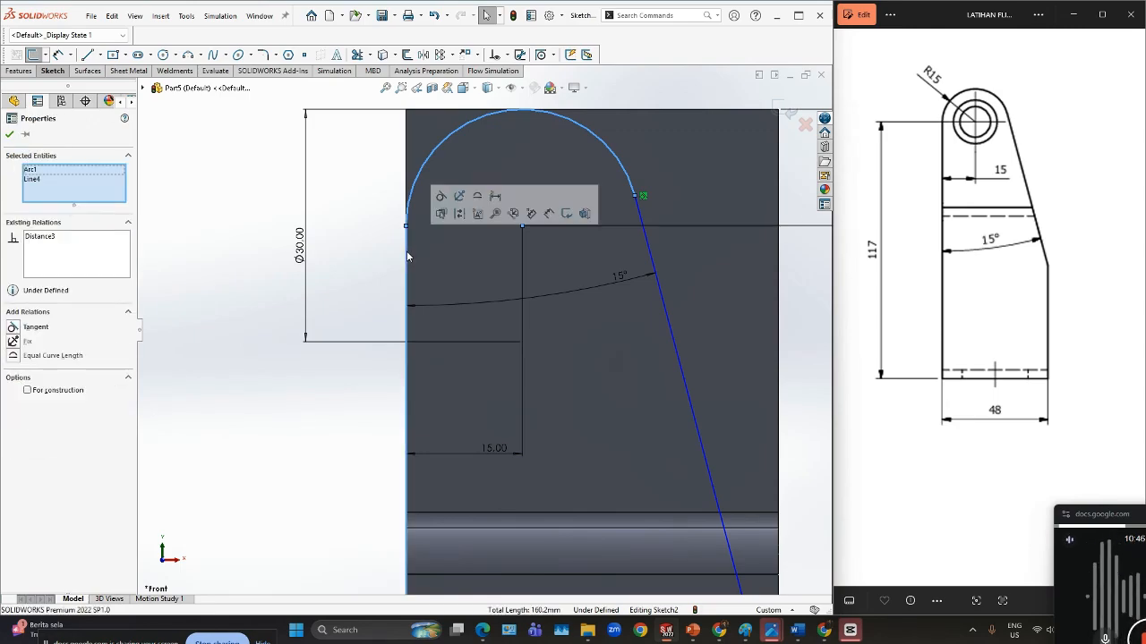
pyautogui.click(440, 198)
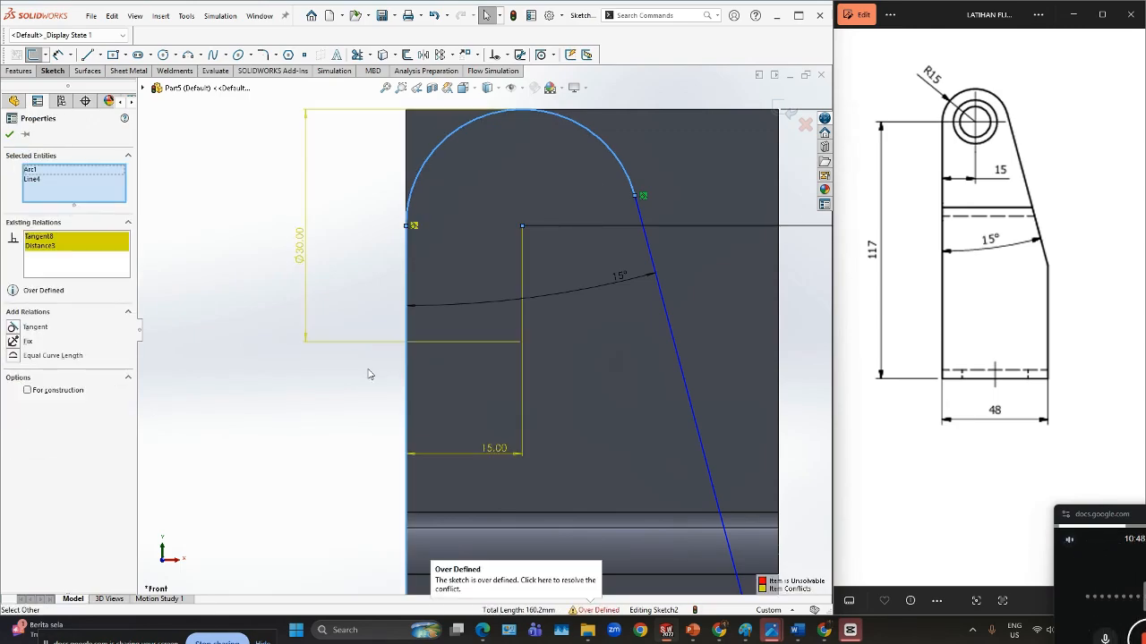
pyautogui.click(271, 334)
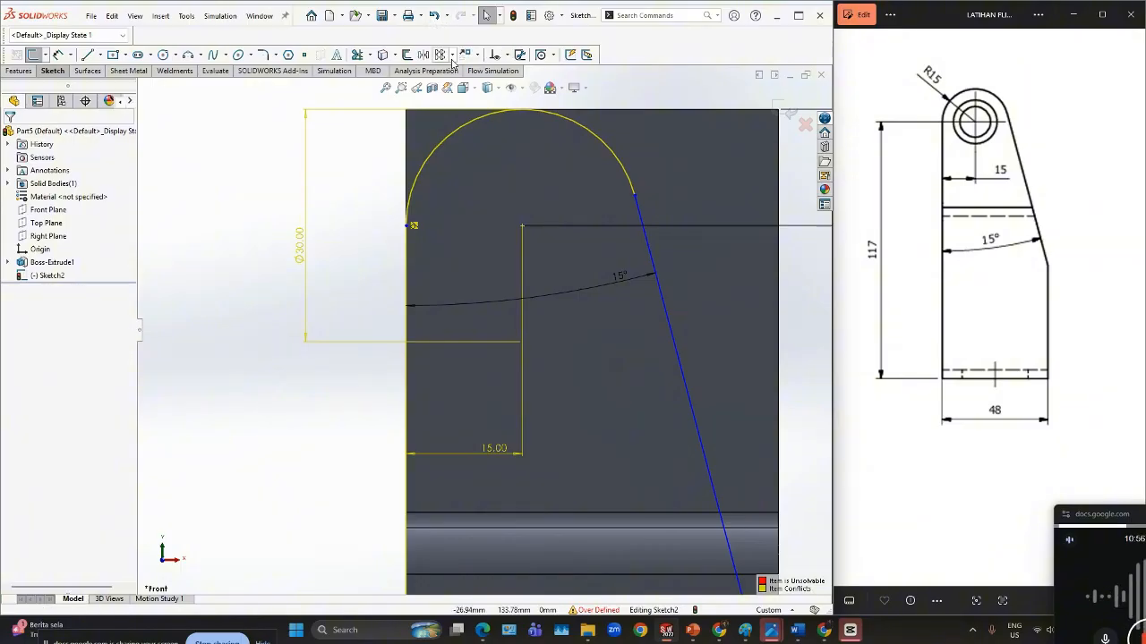
pyautogui.hotkey('ctrl', 'z')
pyautogui.scroll(1, 502, 266)
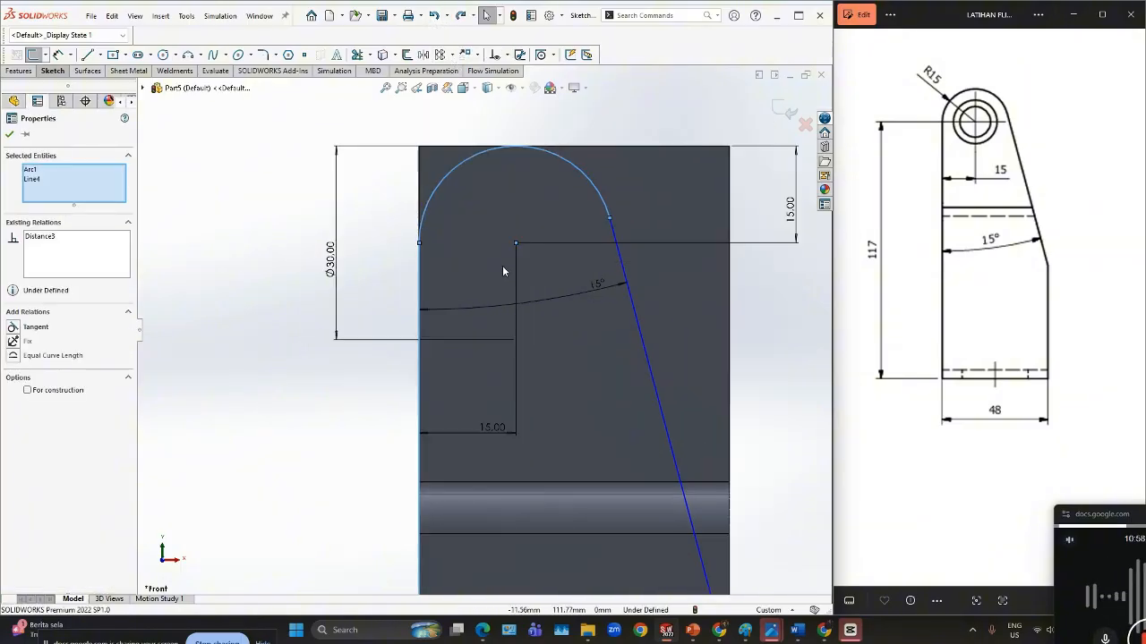
pyautogui.press('Escape')
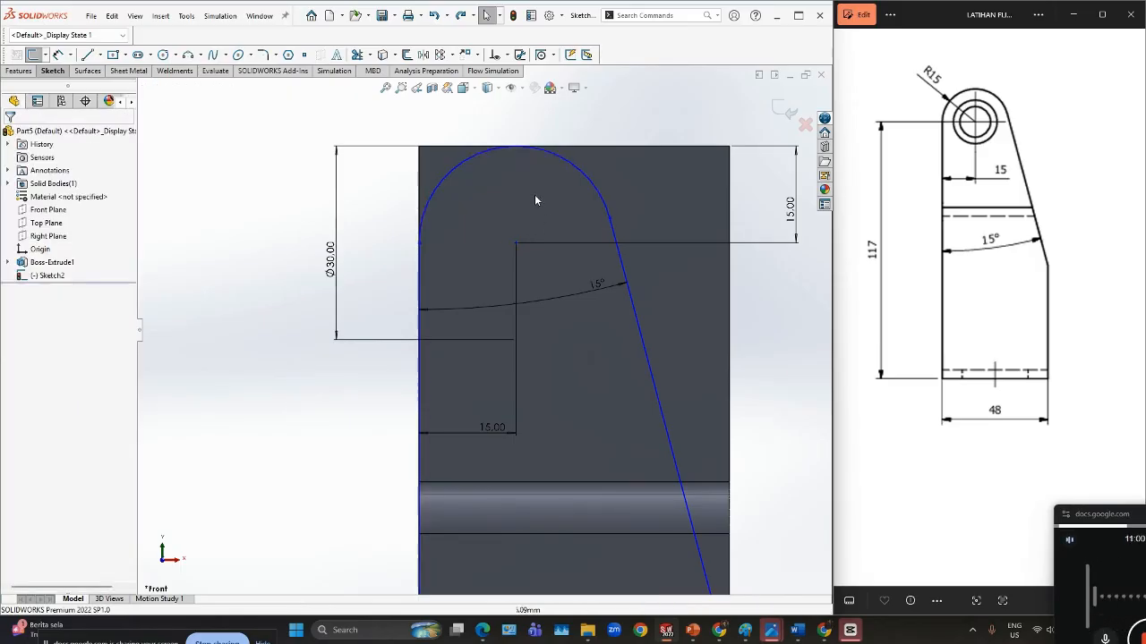
# - Add a radius dimension to the rounded top arc, placed outside its upper left side
pyautogui.moveTo(280, 265); pyautogui.dragTo(287, 235, button='right')
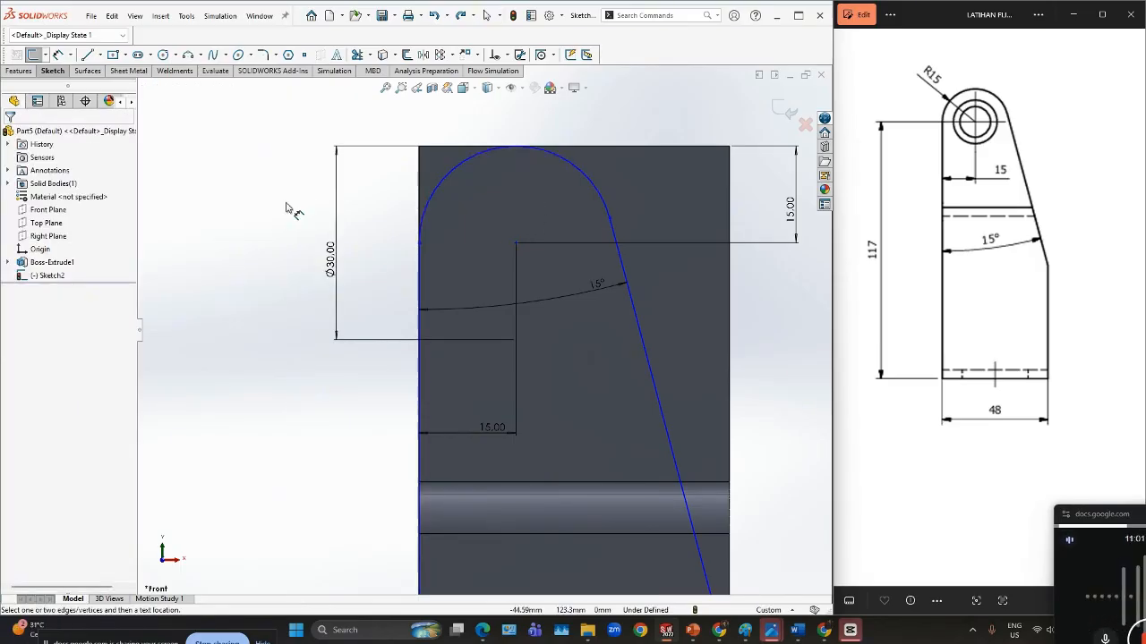
pyautogui.click(456, 168)
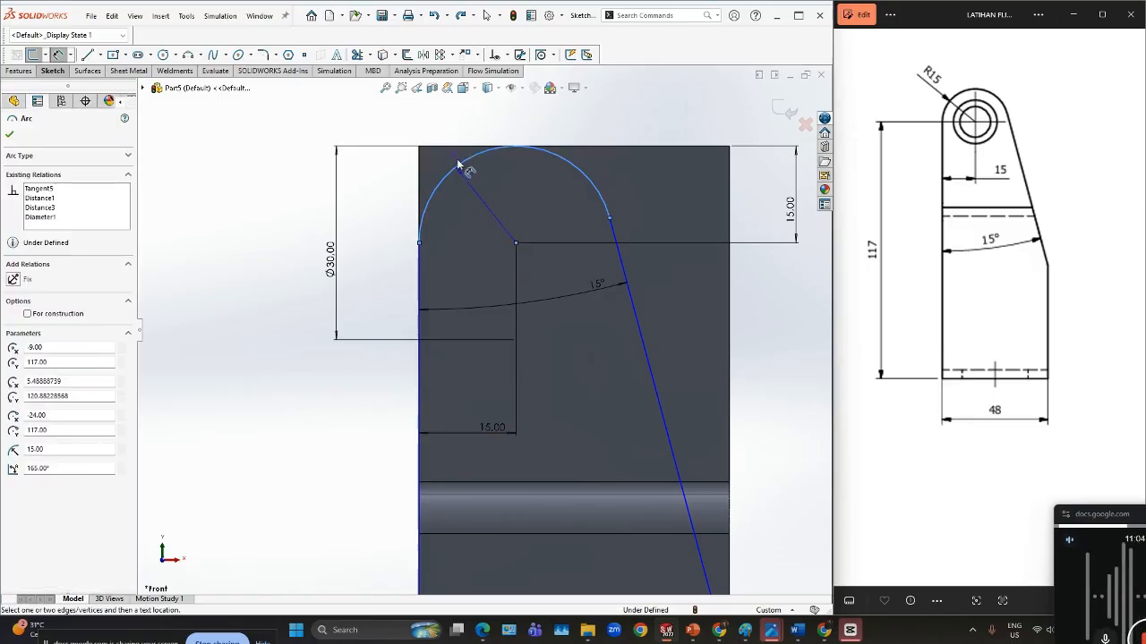
pyautogui.click(369, 134)
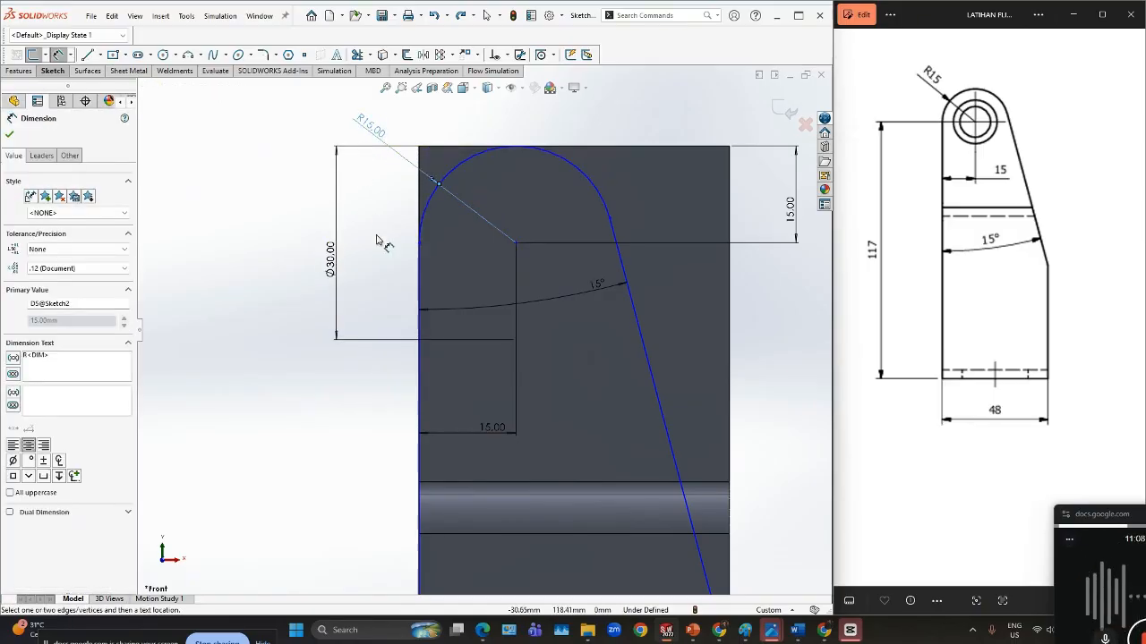
pyautogui.click(385, 199)
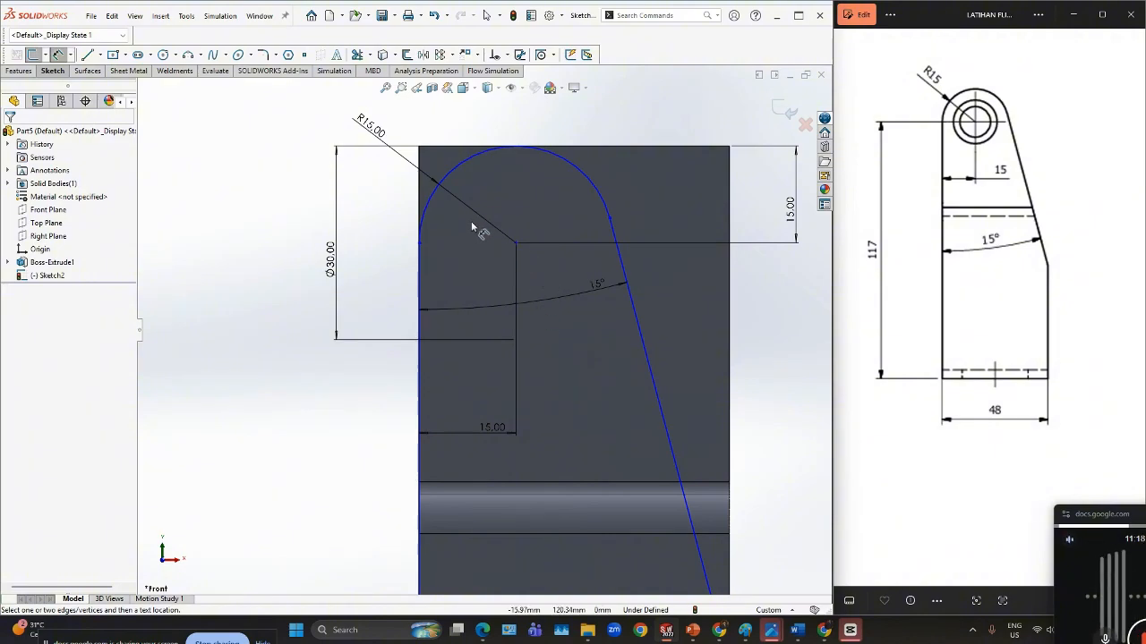
# - Try to dimension the distance between the rounded top arc and its centre point
pyautogui.click(556, 159)
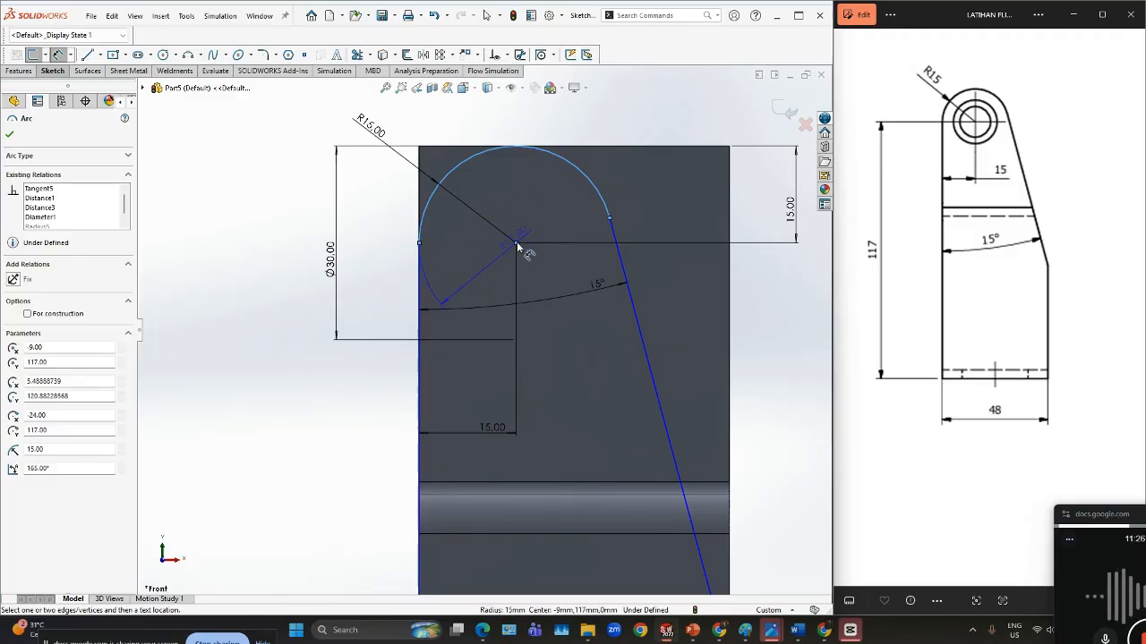
pyautogui.click(517, 244)
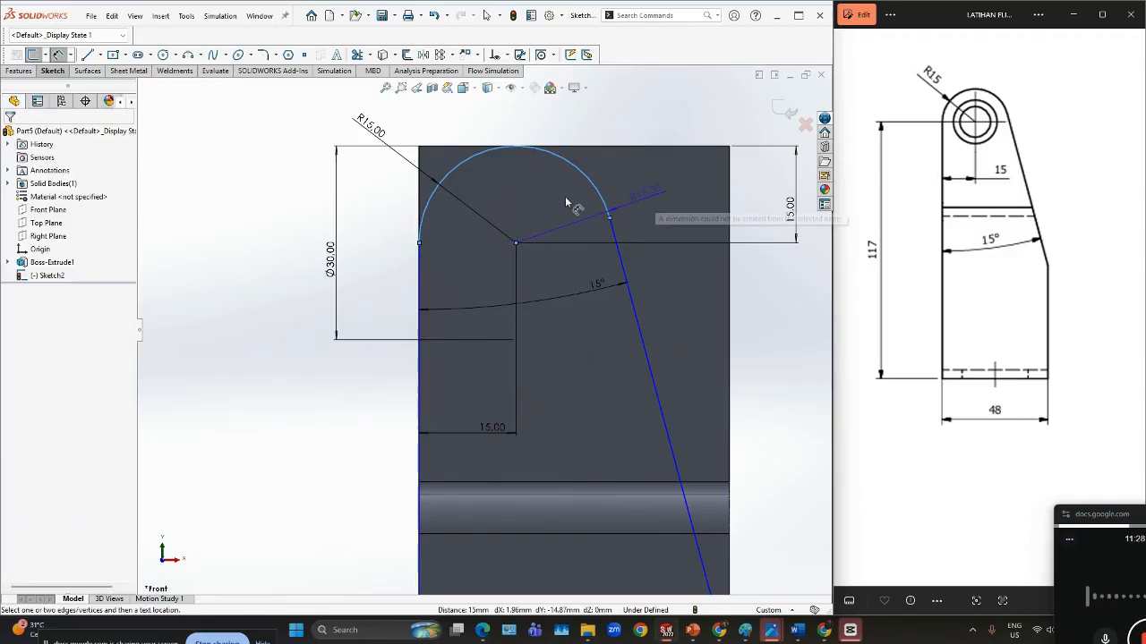
pyautogui.press('Escape')
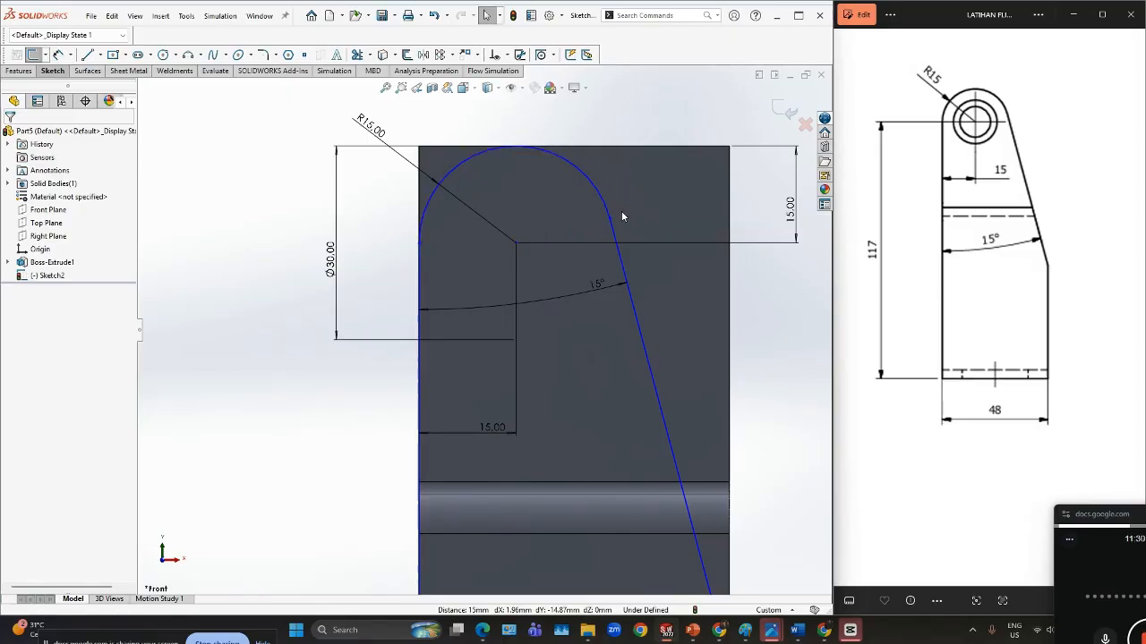
# - Reopen the side outline sketch for editing
pyautogui.scroll(-1, 576, 287)
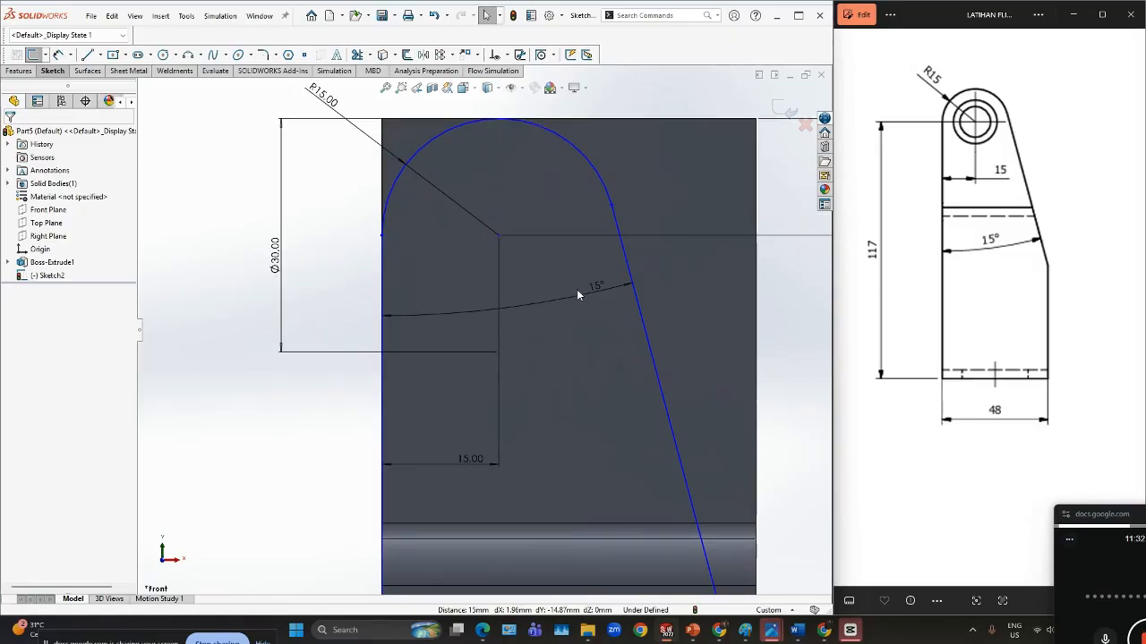
pyautogui.scroll(3, 510, 255)
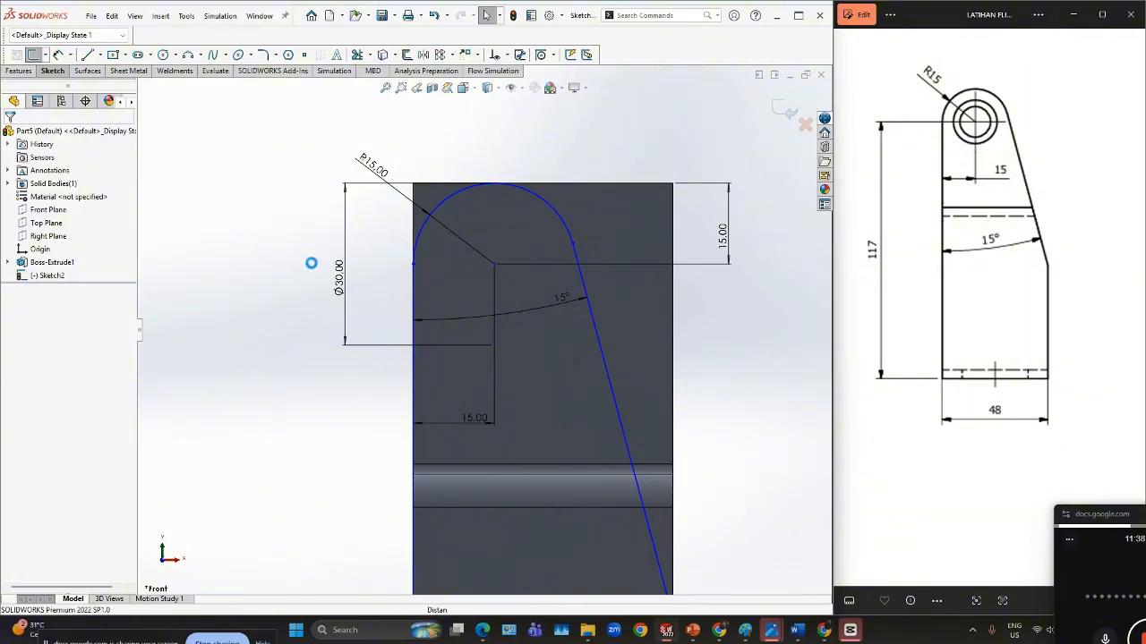
pyautogui.rightClick(46, 279)
pyautogui.click(57, 247)
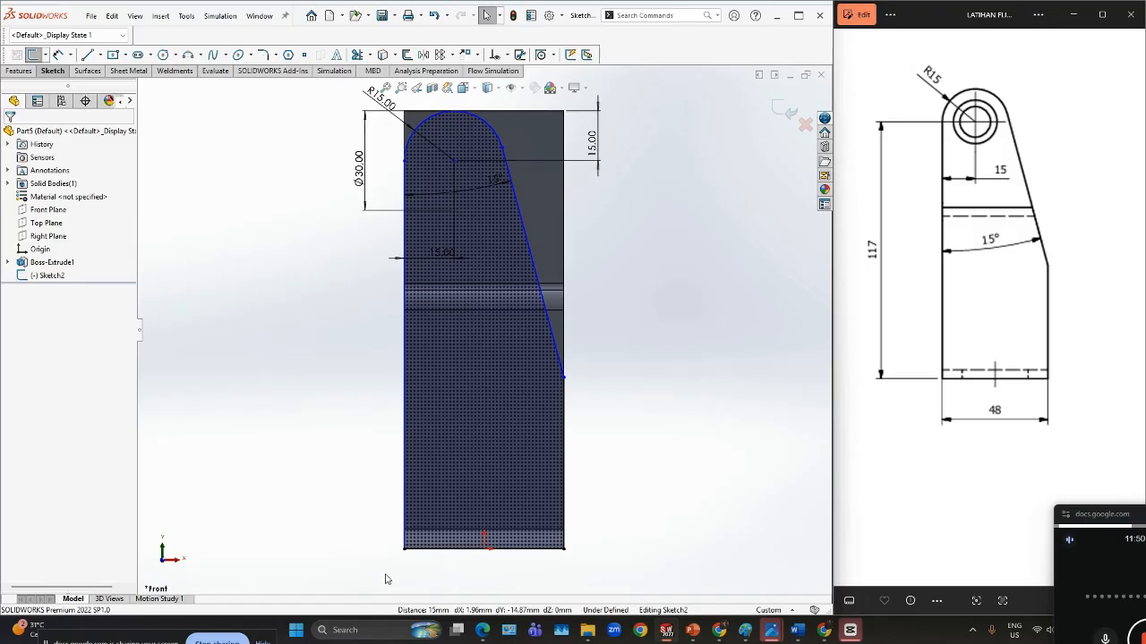
# - Dimension the horizontal distance from the vertical left-edge line to the origin as 24 mm, below the outline
pyautogui.moveTo(384, 571); pyautogui.dragTo(384, 524, button='right')
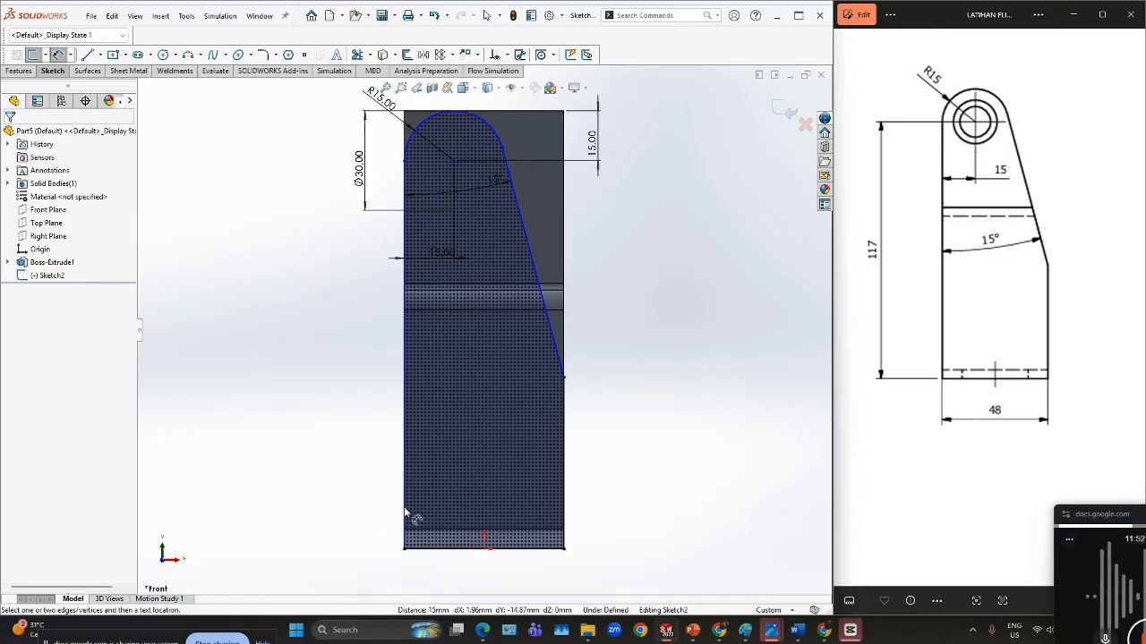
pyautogui.click(405, 515)
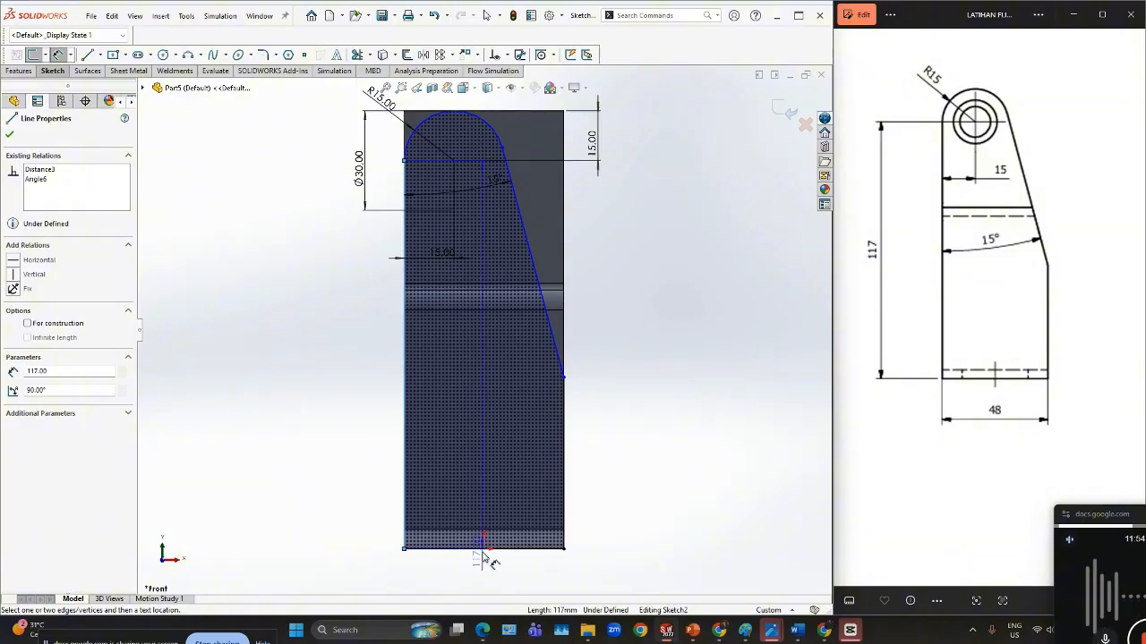
pyautogui.click(484, 548)
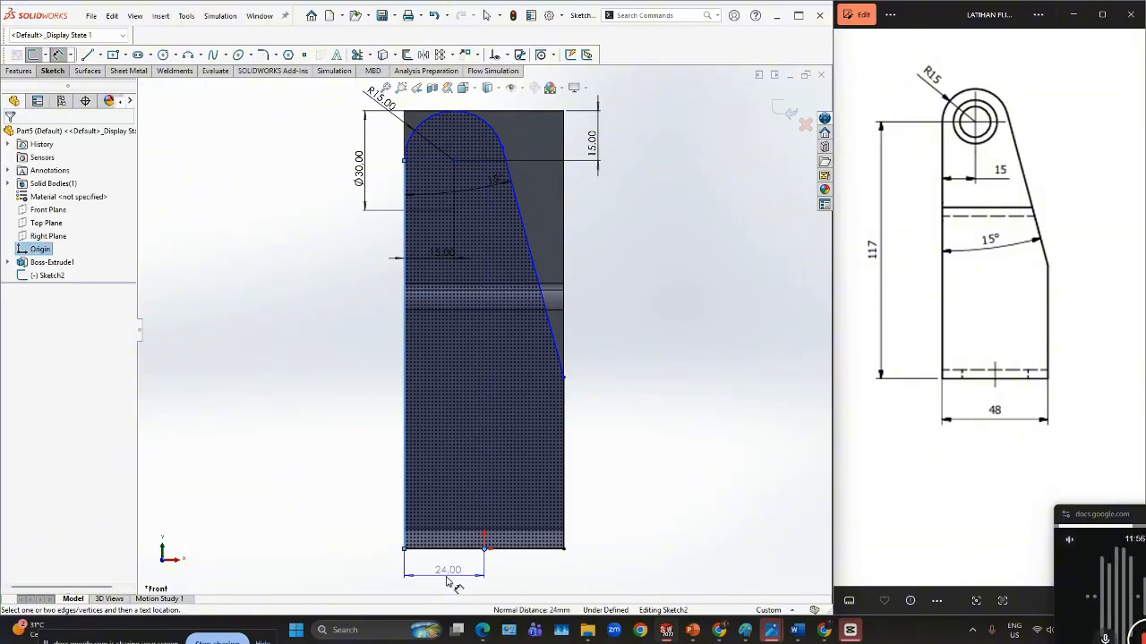
pyautogui.click(441, 582)
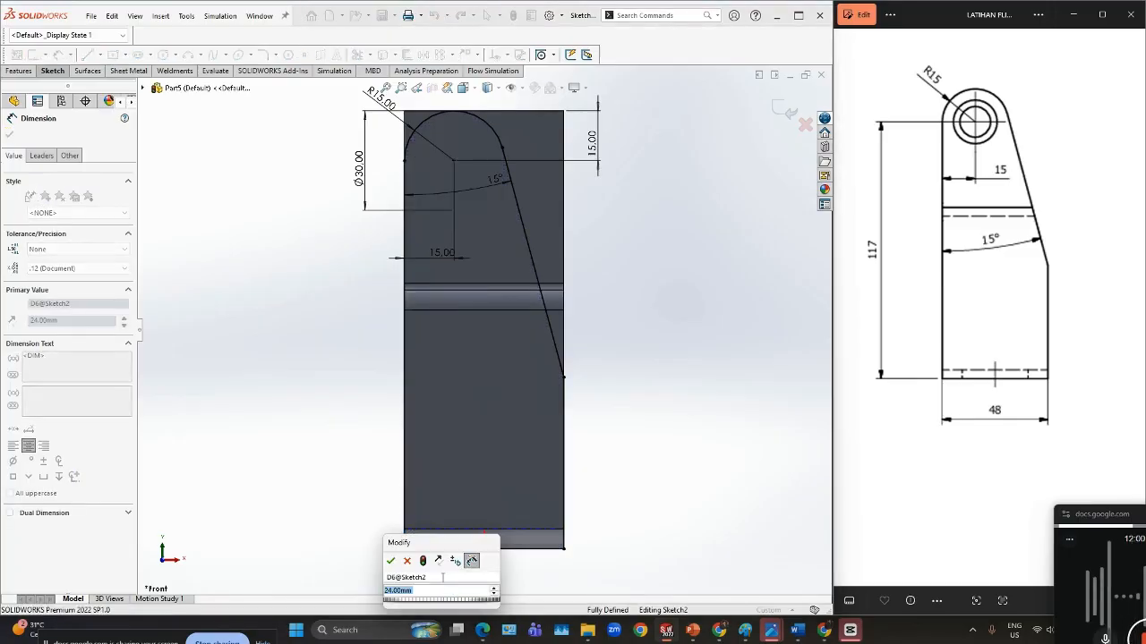
pyautogui.click(390, 560)
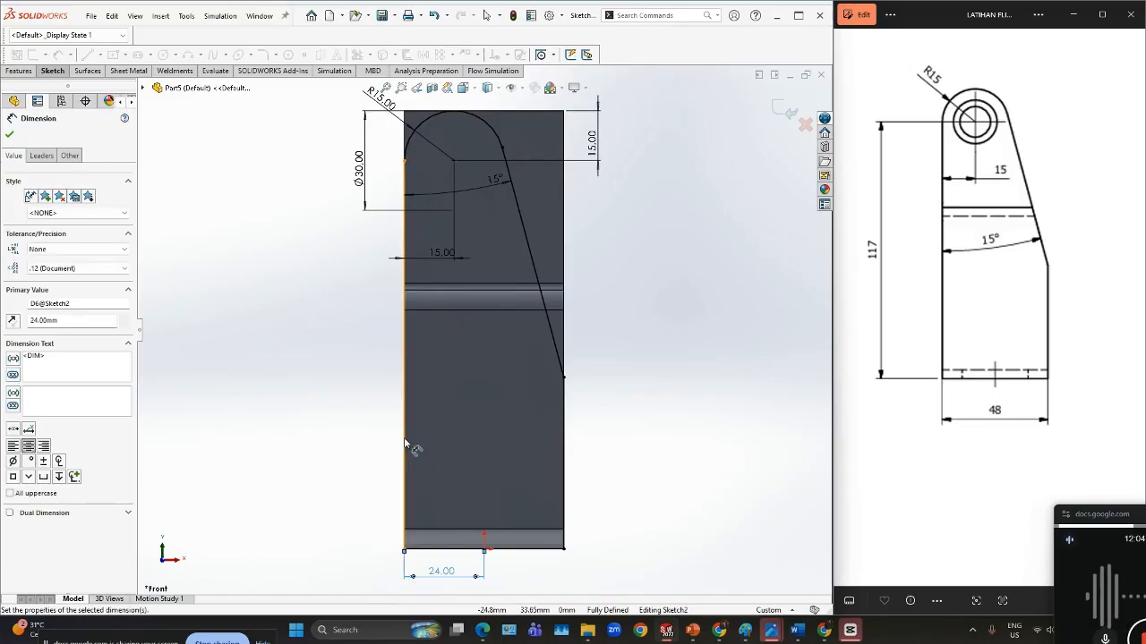
pyautogui.scroll(2, 438, 439)
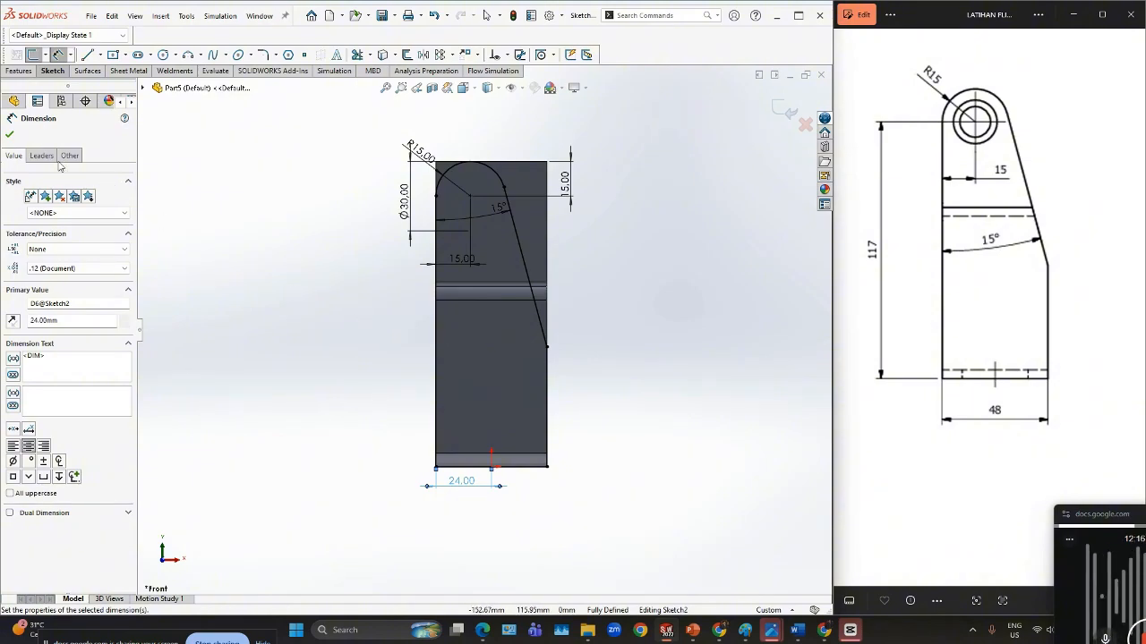
pyautogui.click(10, 135)
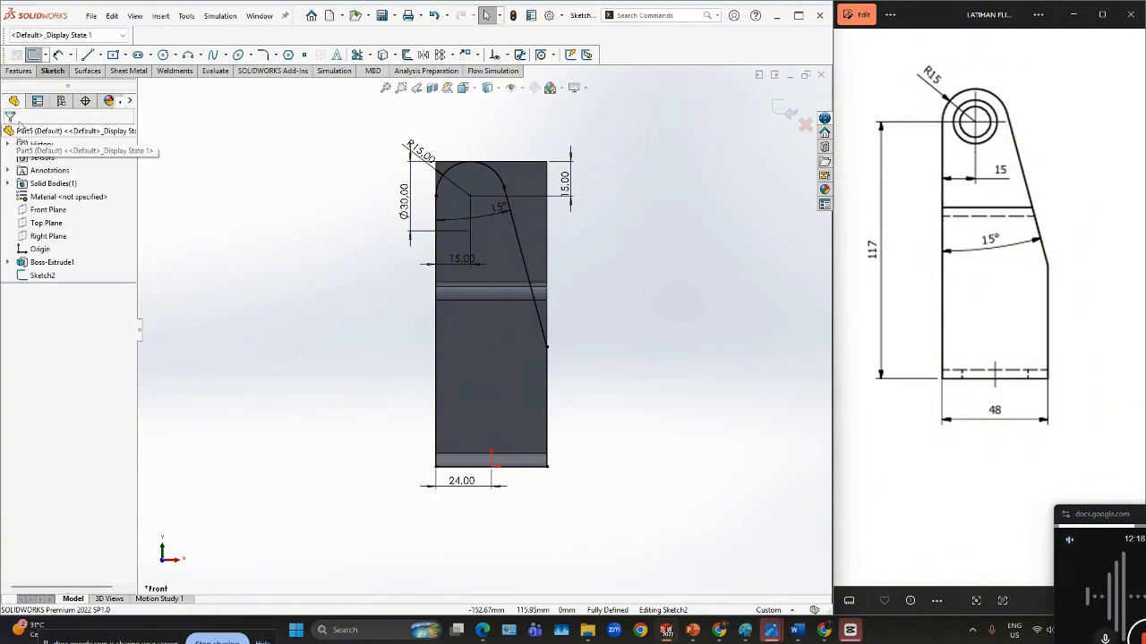
pyautogui.click(21, 71)
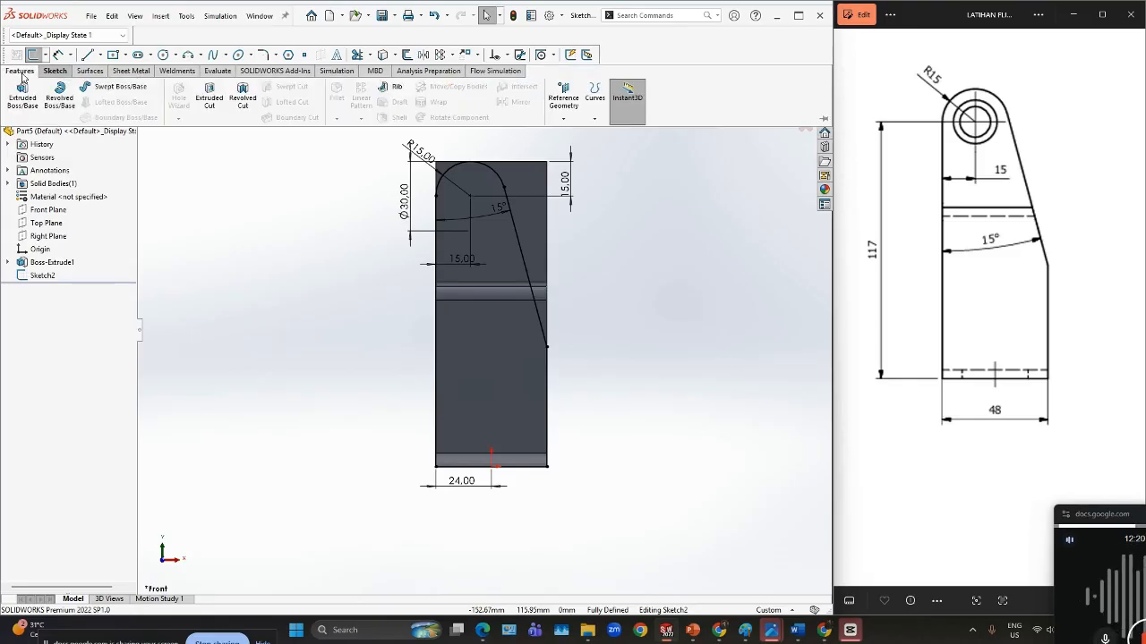
# - Trim the body to the side outline with a mid-plane extruded cut 56 mm deep, flipping the side to cut
pyautogui.click(211, 100)
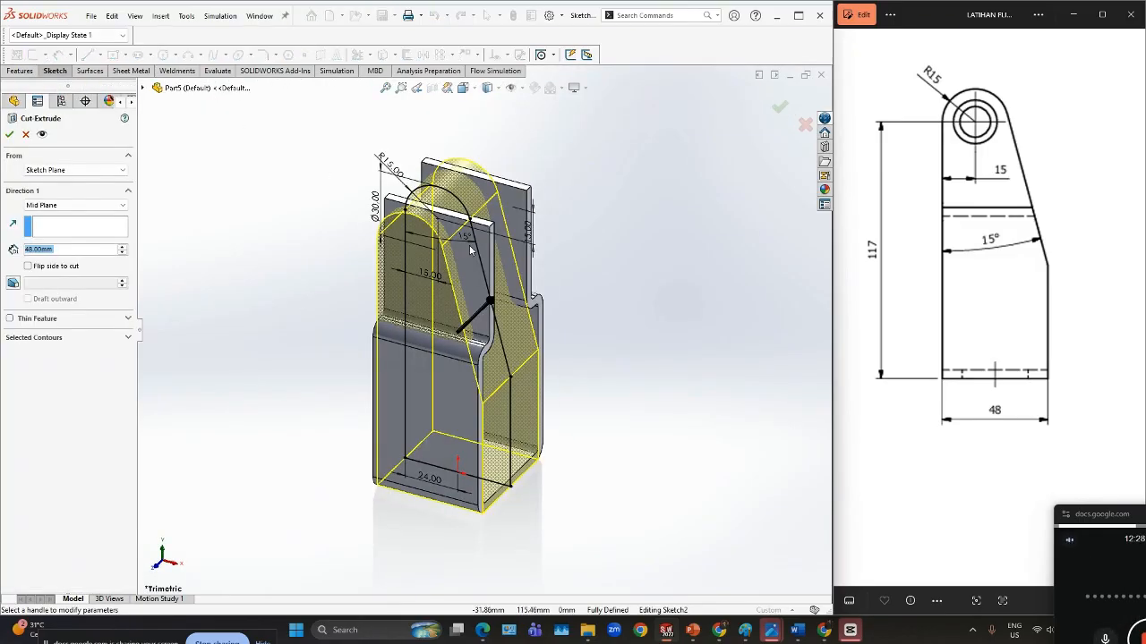
pyautogui.scroll(-3, 937, 394)
pyautogui.scroll(3, 956, 380)
pyautogui.scroll(-5, 860, 369)
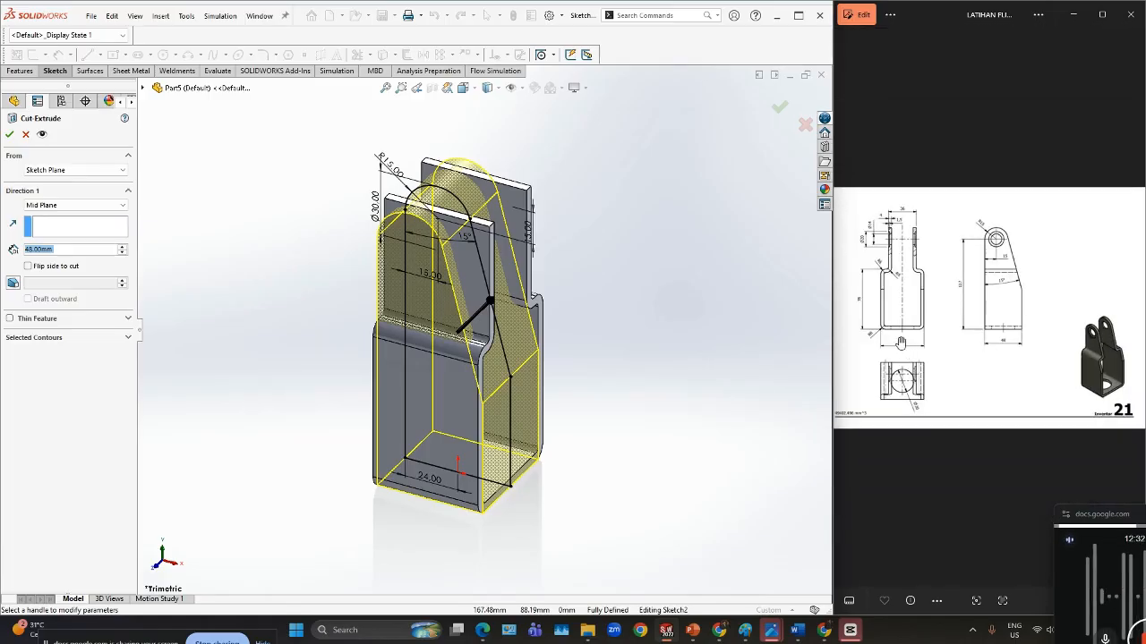
pyautogui.scroll(5, 906, 376)
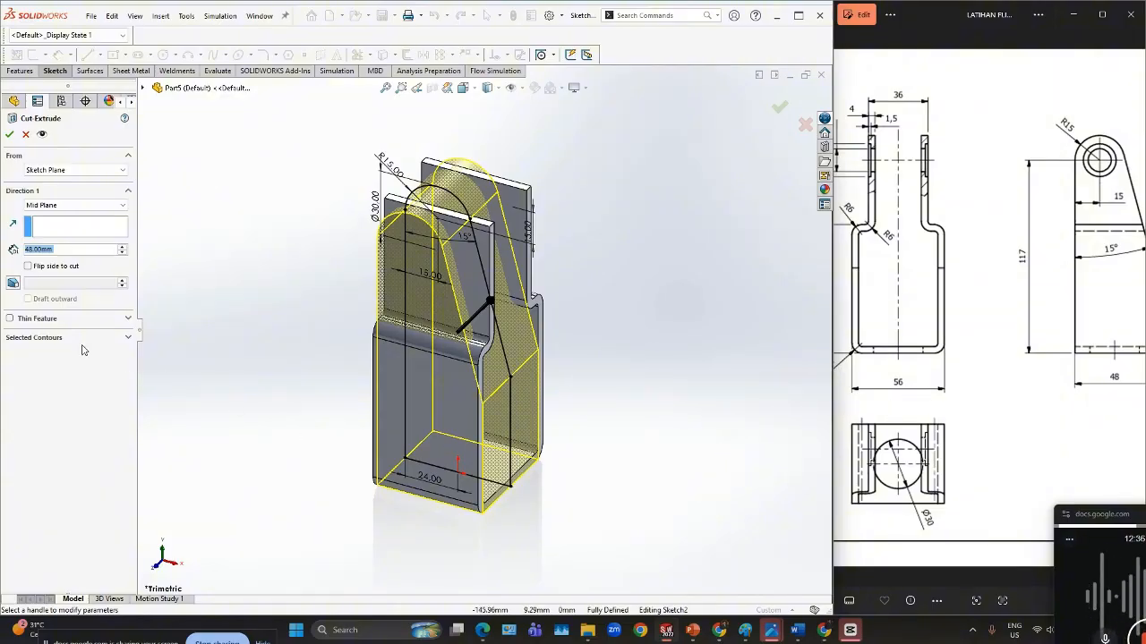
pyautogui.write('56')
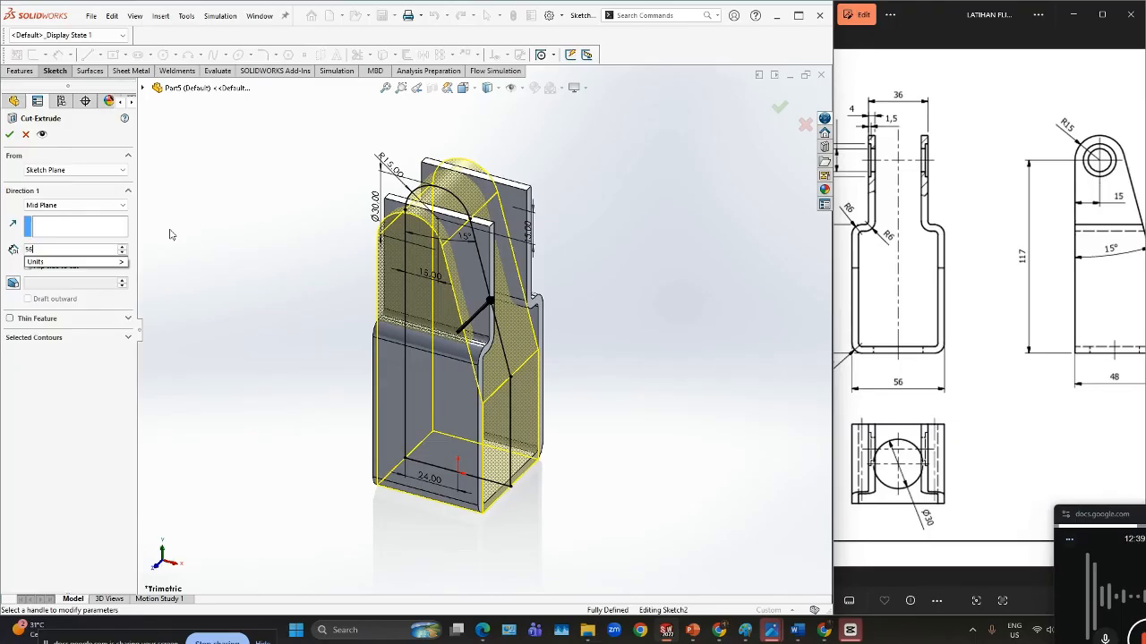
pyautogui.press('Return')
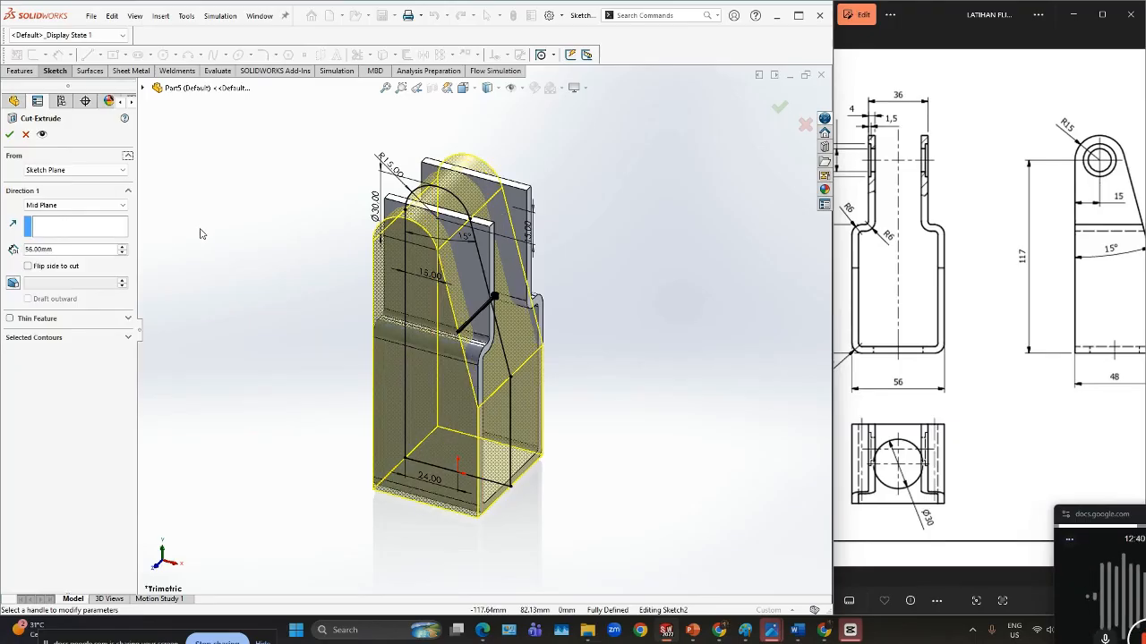
pyautogui.moveTo(380, 351); pyautogui.dragTo(380, 311, button='middle')
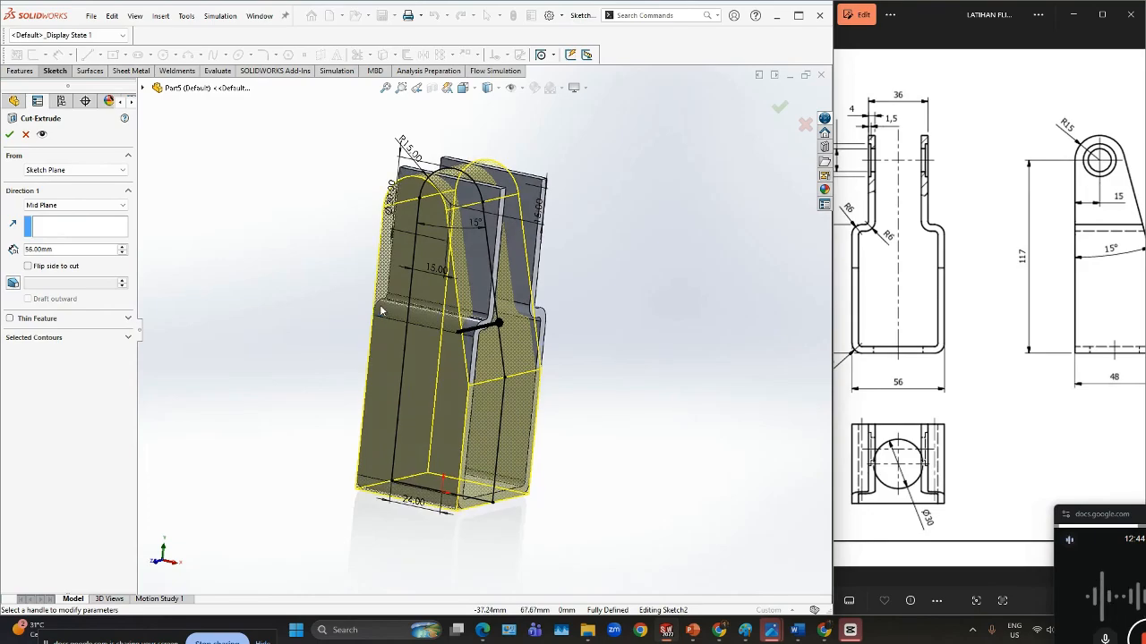
pyautogui.click(27, 267)
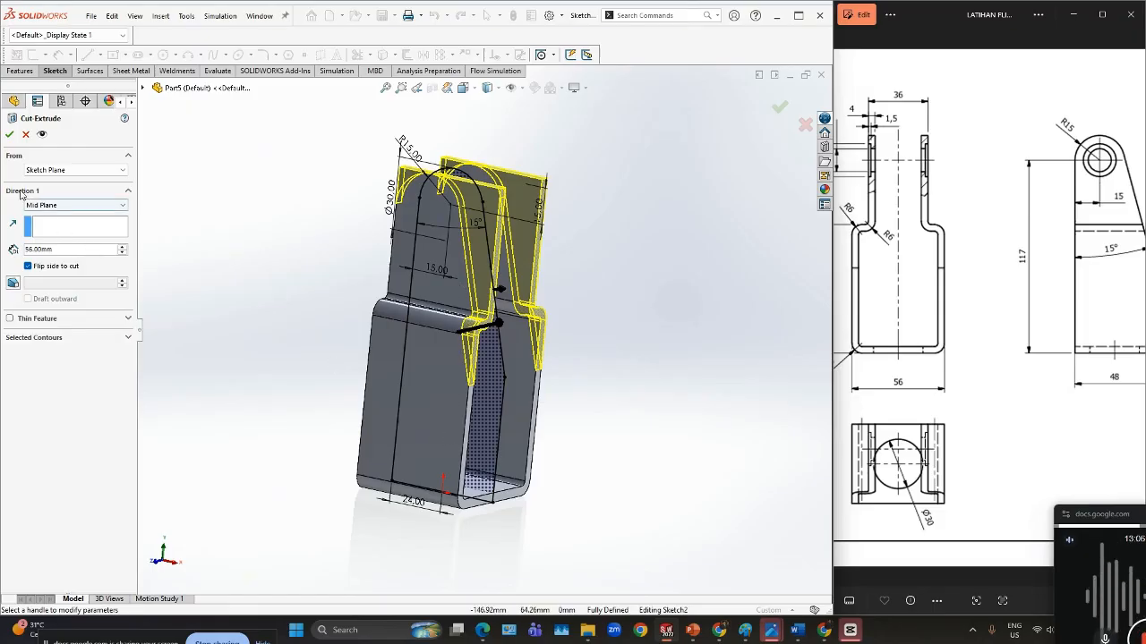
pyautogui.click(9, 135)
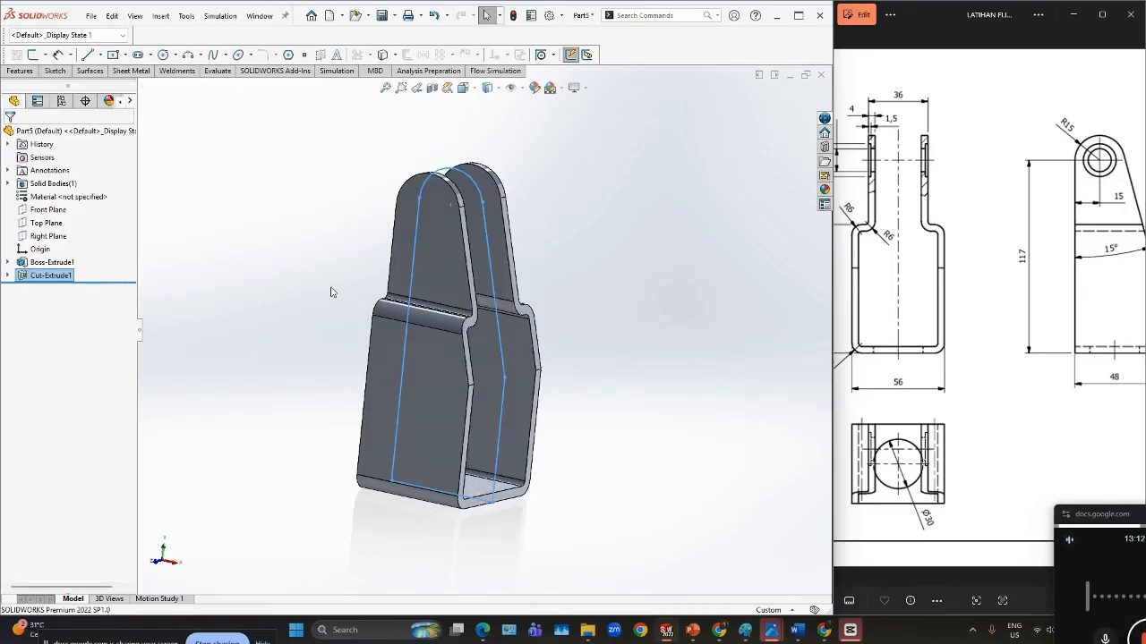
# - Start a sketch on the front lug's outer face and draw two circles sharing a centre near its rounded top, about 16.5 mm and 11.4 mm in diameter
pyautogui.hotkey('ctrl', '7')
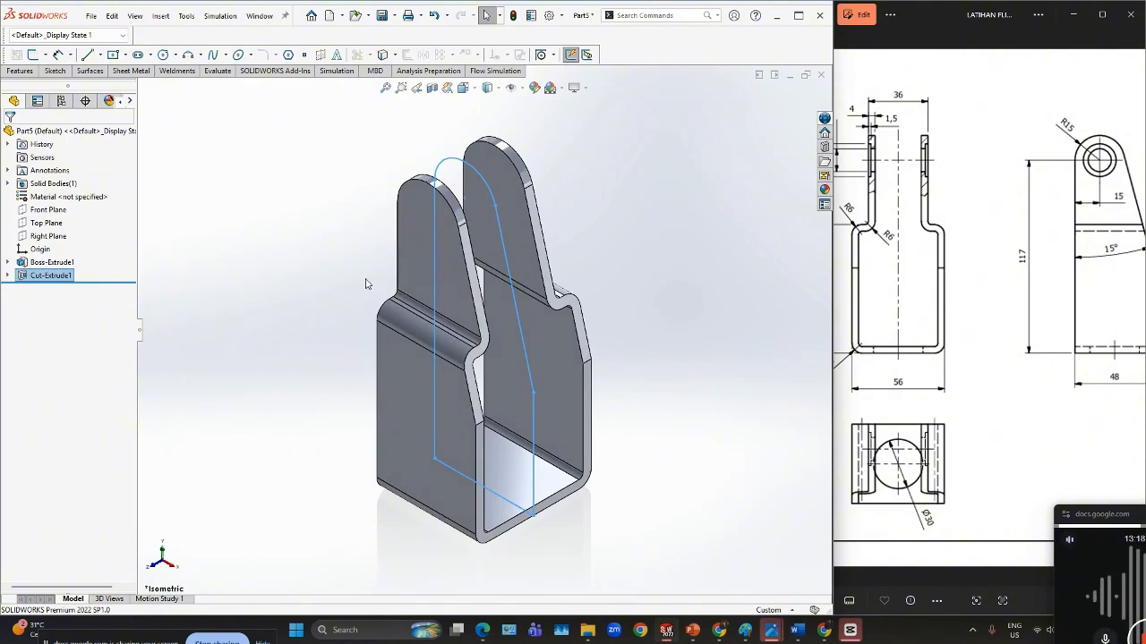
pyautogui.rightClick(419, 232)
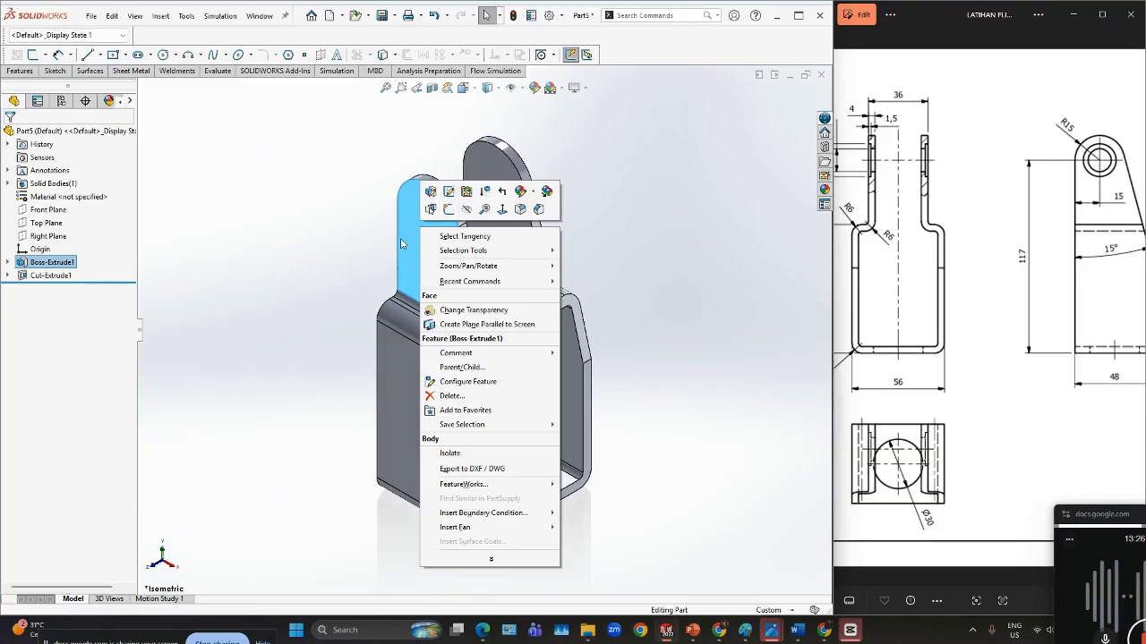
pyautogui.click(449, 211)
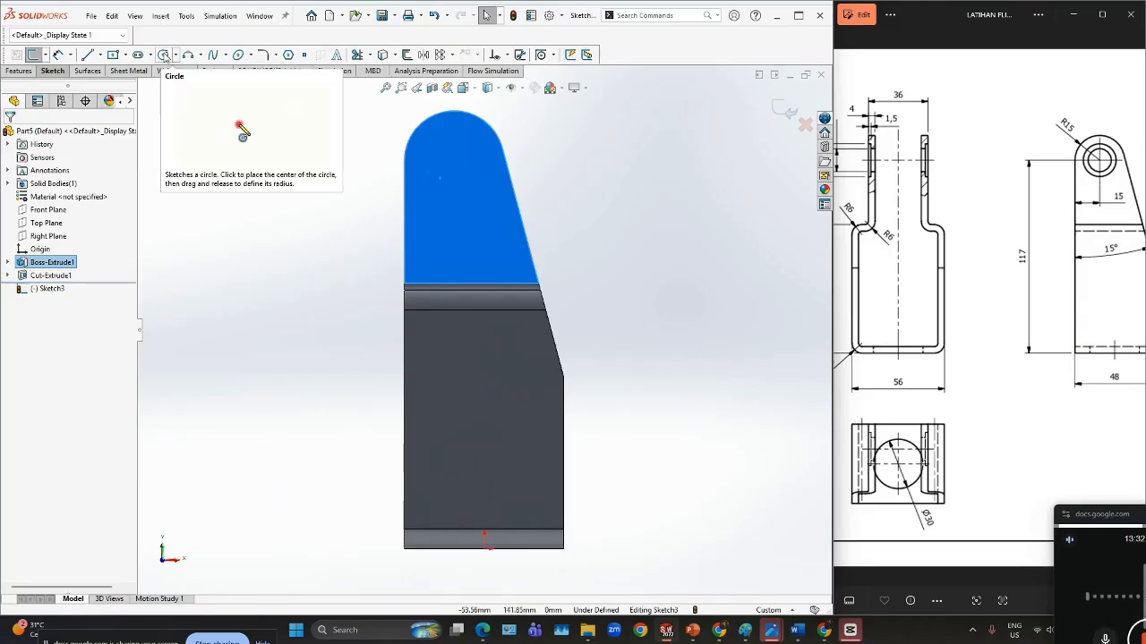
pyautogui.click(164, 54)
pyautogui.moveTo(449, 154); pyautogui.dragTo(464, 175)
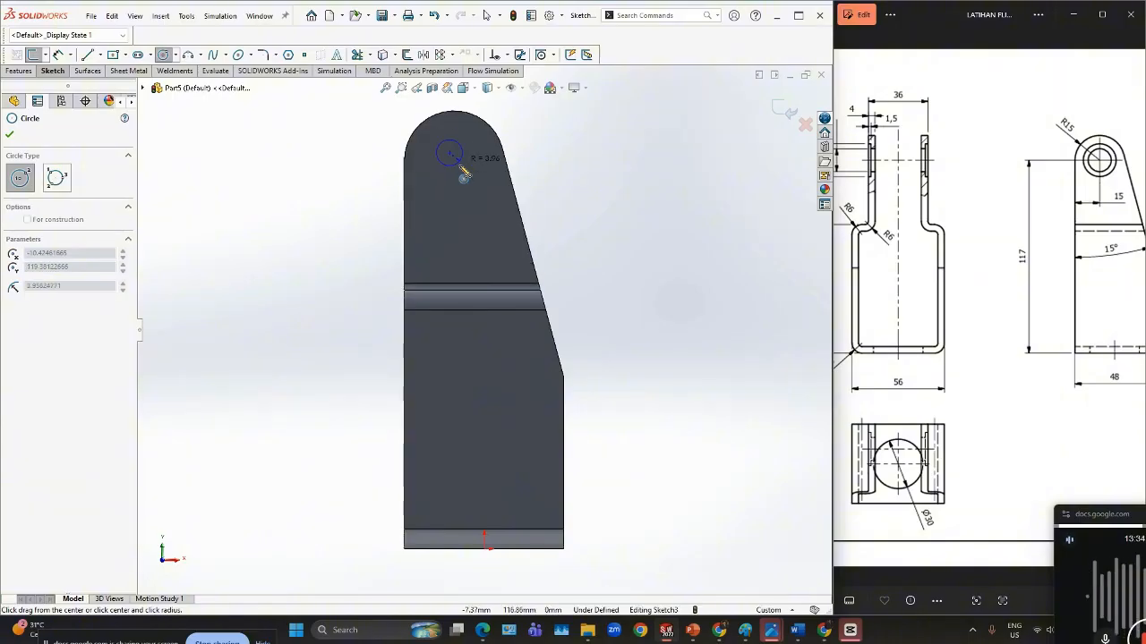
pyautogui.click(455, 179)
pyautogui.click(452, 157)
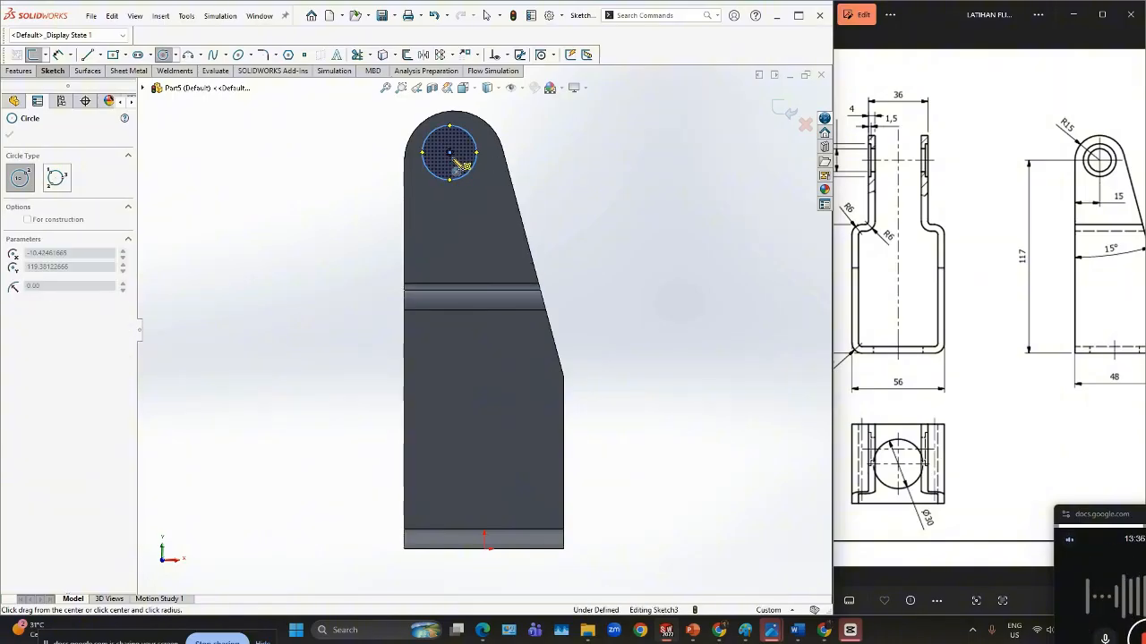
pyautogui.click(456, 177)
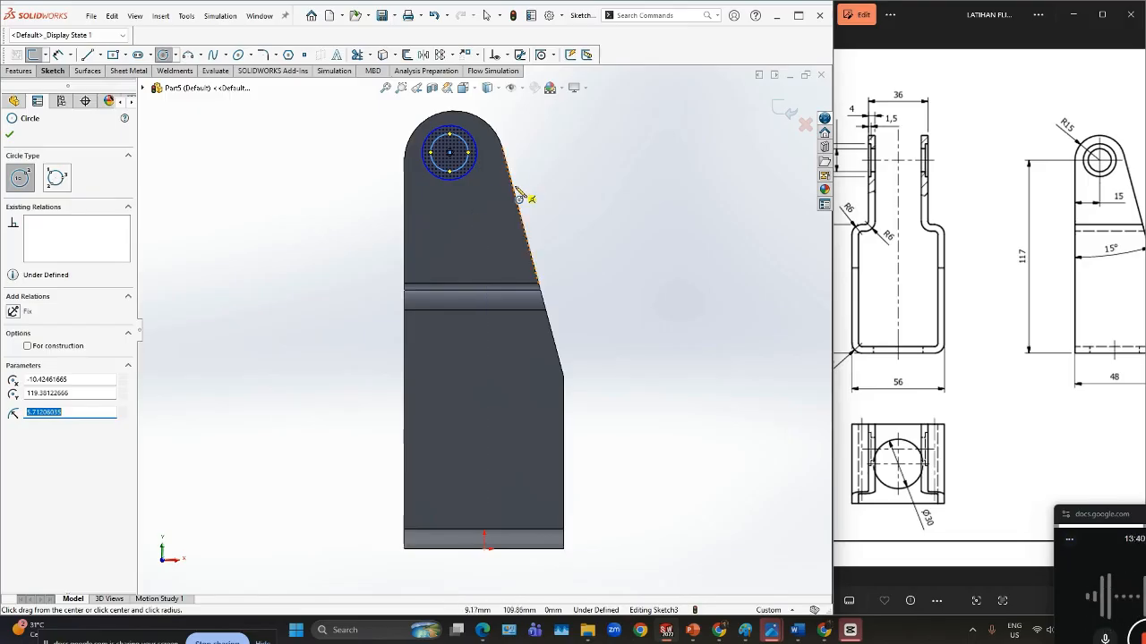
pyautogui.press('Escape')
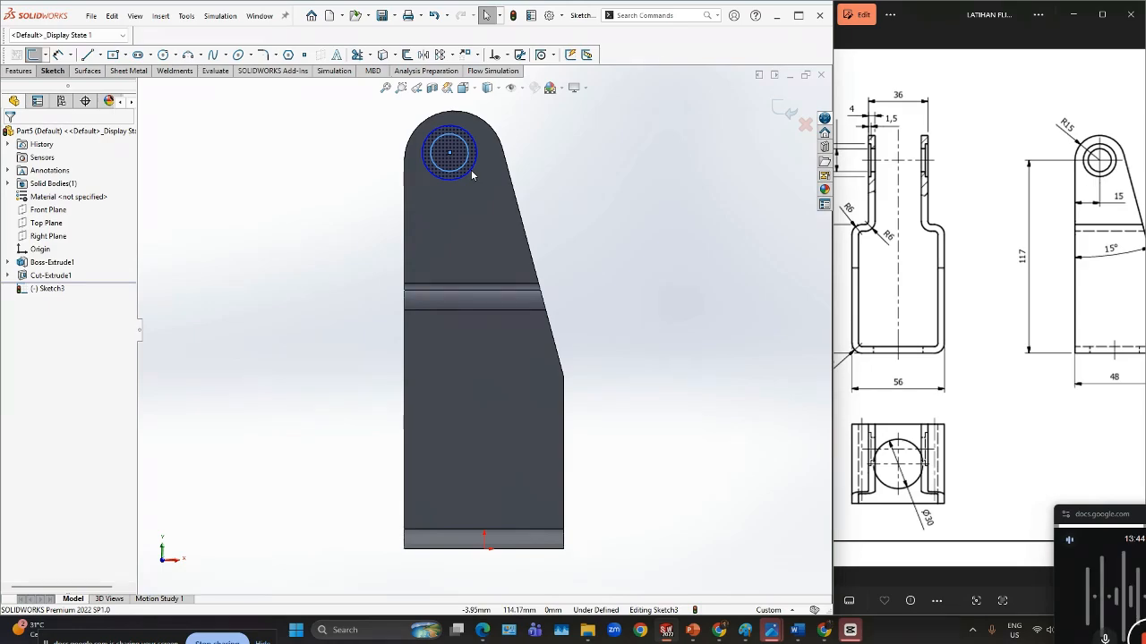
# - Make both circles concentric with the lug's rounded top edge
pyautogui.click(471, 176)
pyautogui.keyDown('ctrl'); pyautogui.click(471, 186); pyautogui.keyUp('ctrl')
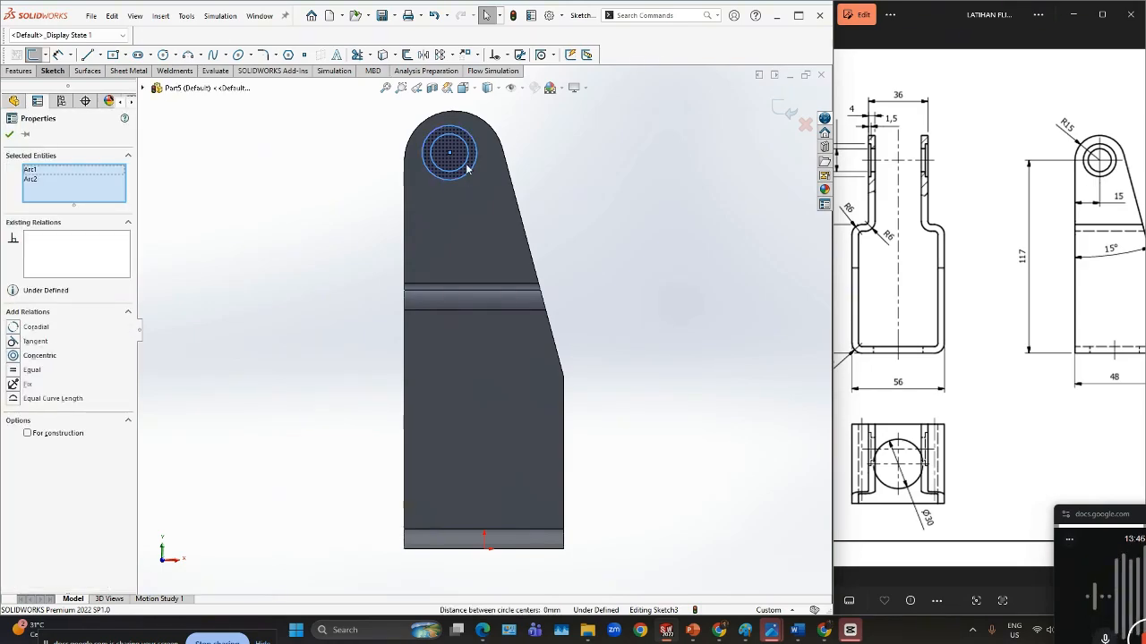
pyautogui.keyDown('ctrl'); pyautogui.click(462, 114); pyautogui.keyUp('ctrl')
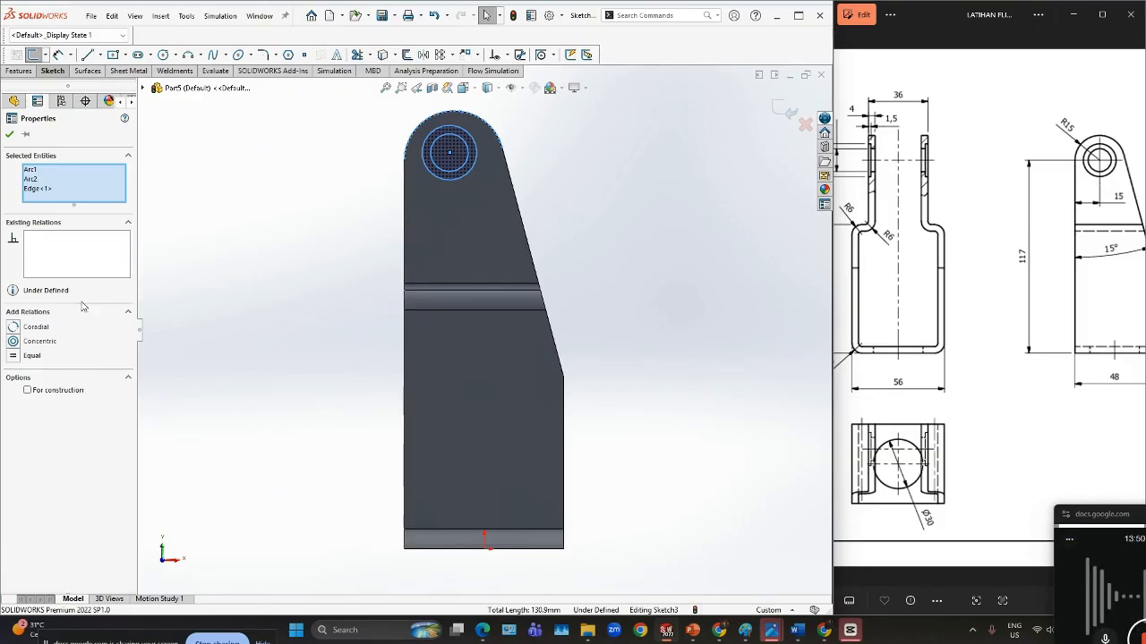
pyautogui.click(13, 342)
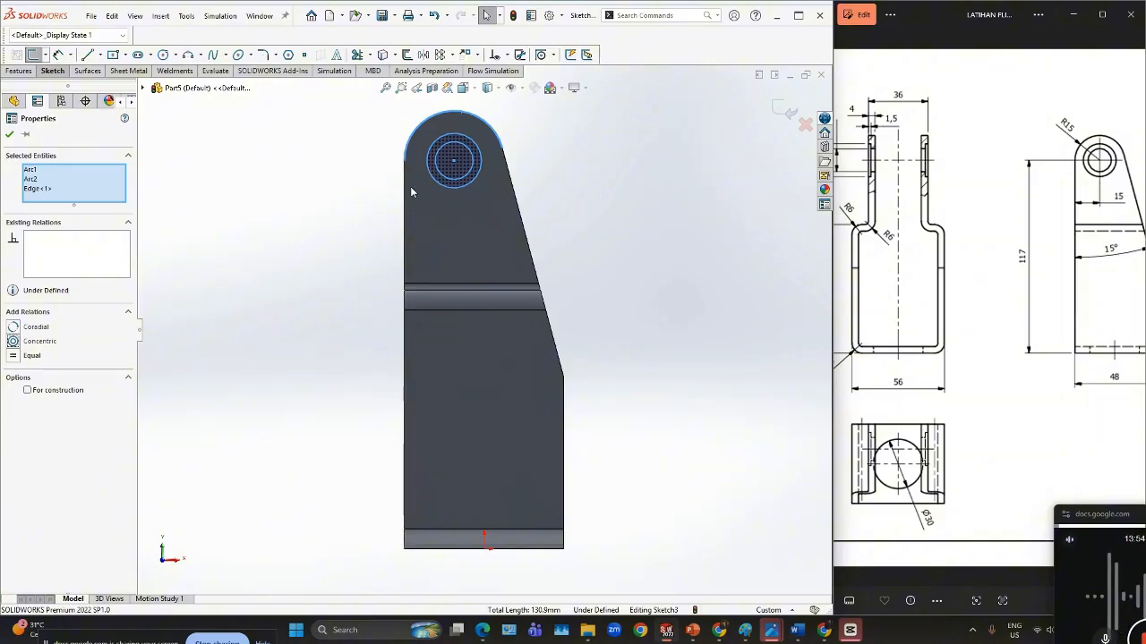
pyautogui.press('Escape')
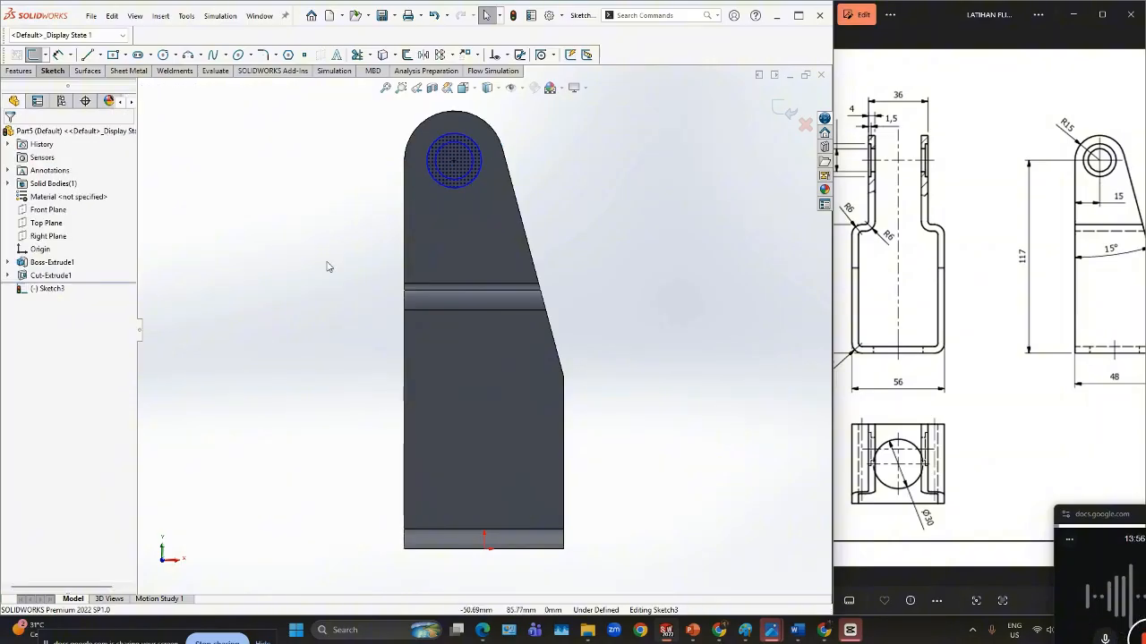
# - Dimension the outer circle's diameter as 20 mm
pyautogui.moveTo(312, 268); pyautogui.dragTo(313, 222, button='right')
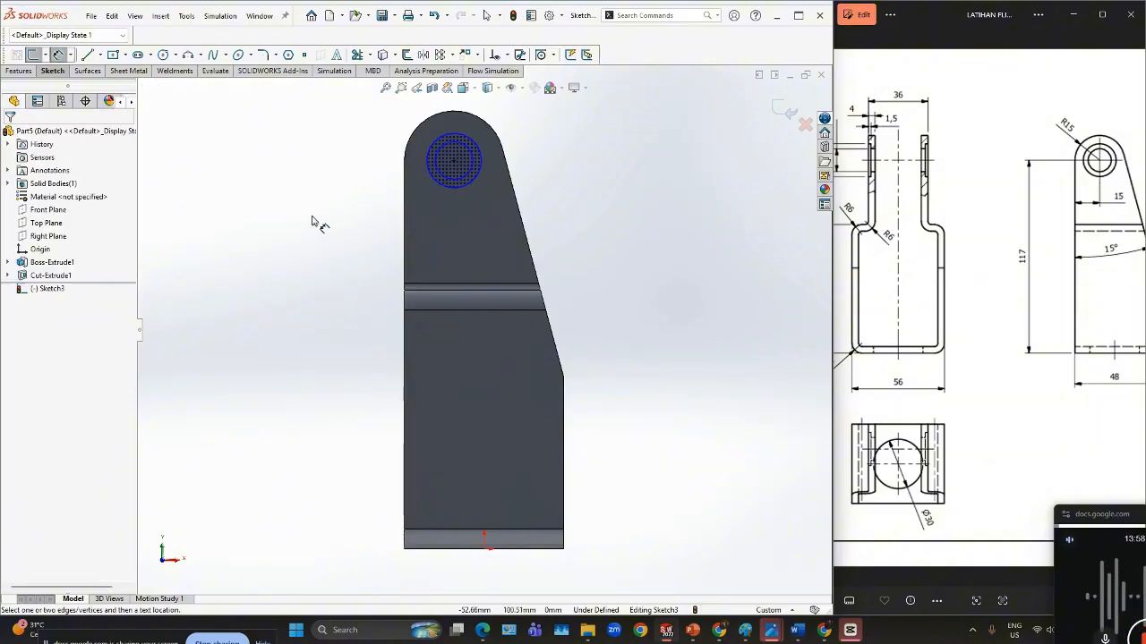
pyautogui.click(506, 169)
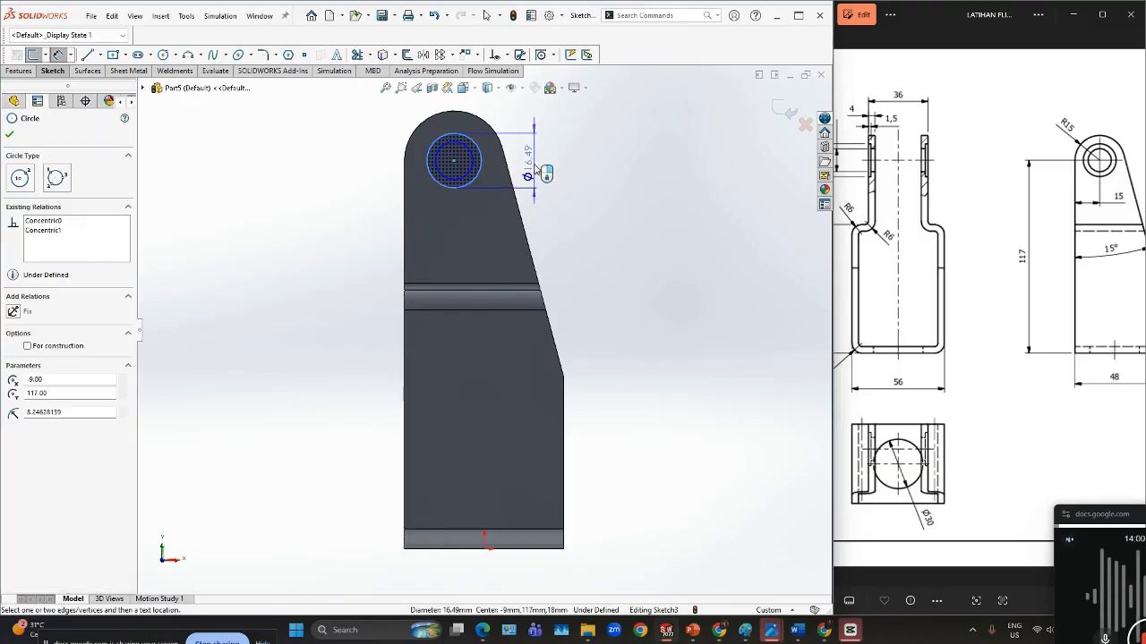
pyautogui.scroll(-2, 1030, 171)
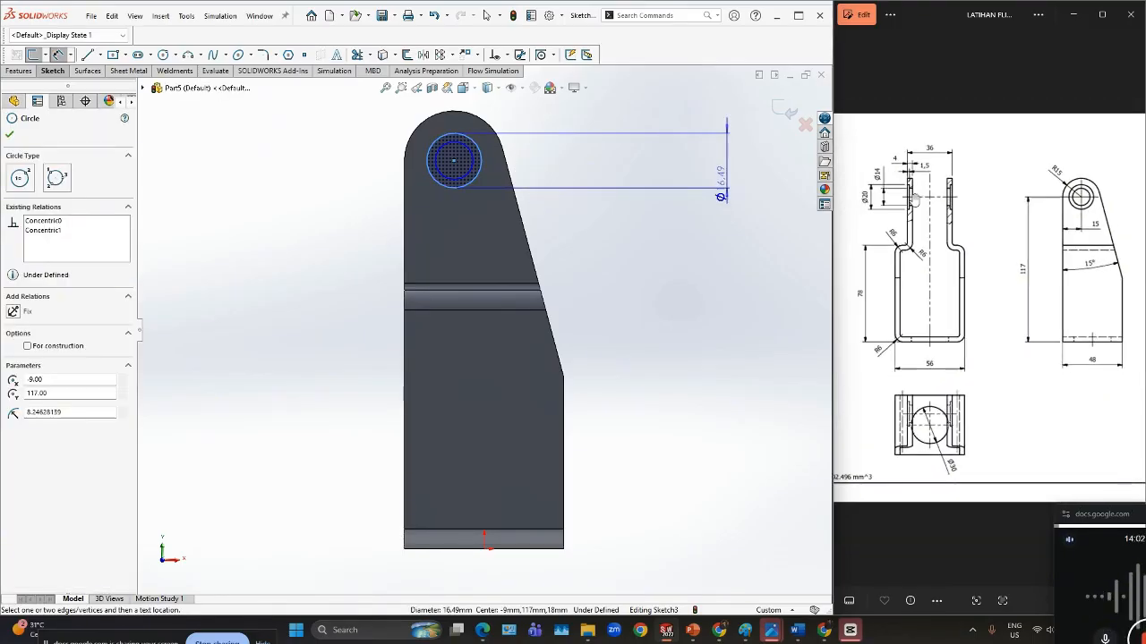
pyautogui.click(557, 163)
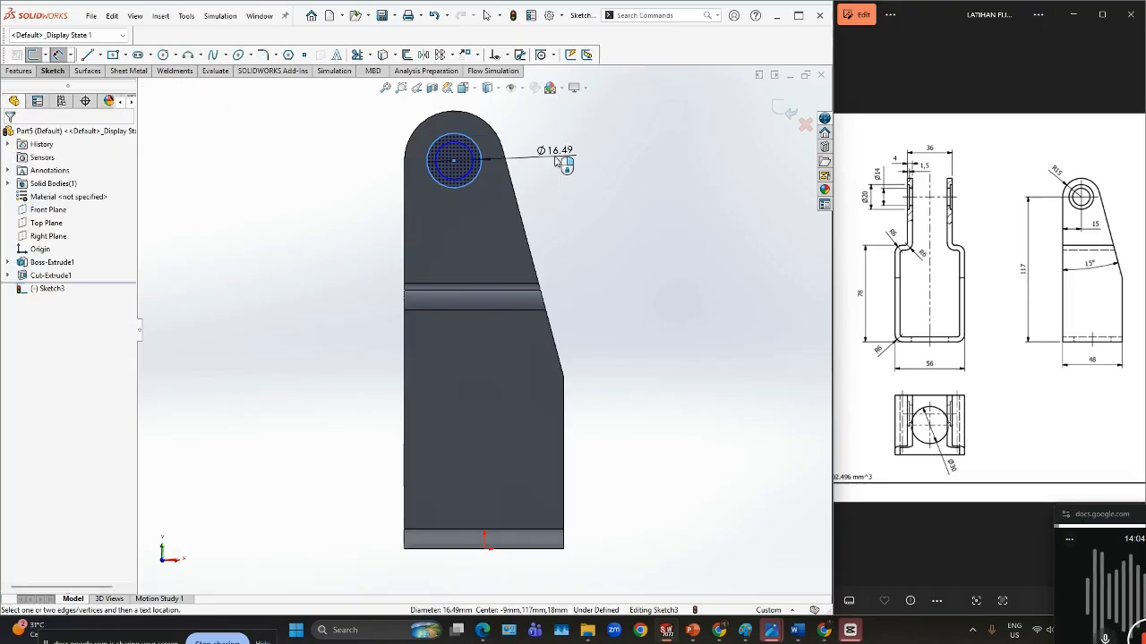
pyautogui.write('20')
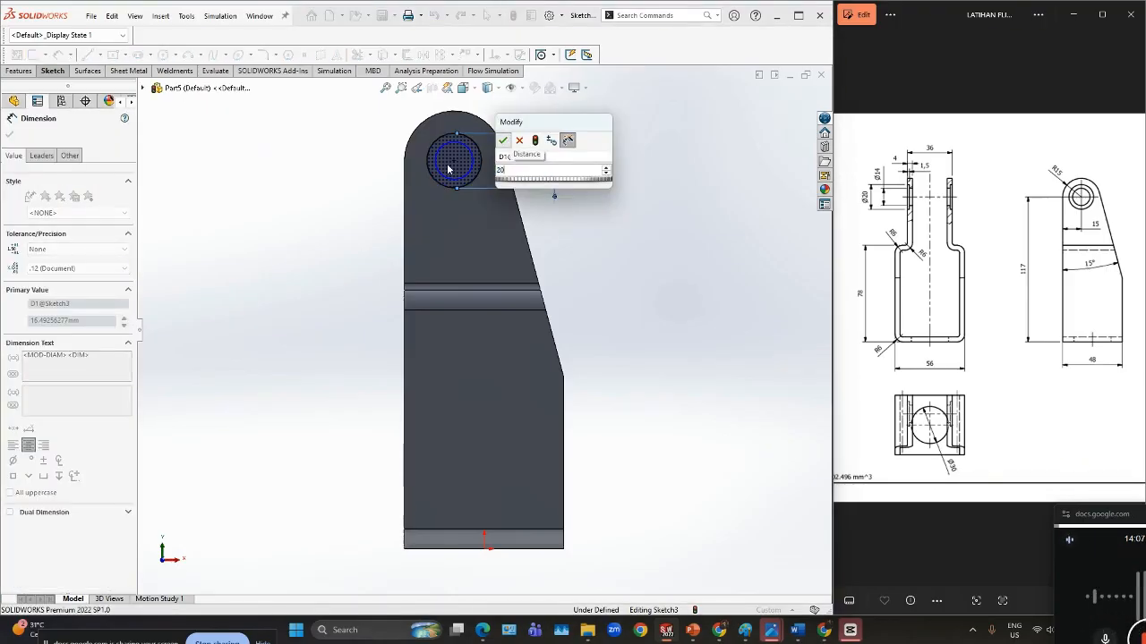
pyautogui.press('Return')
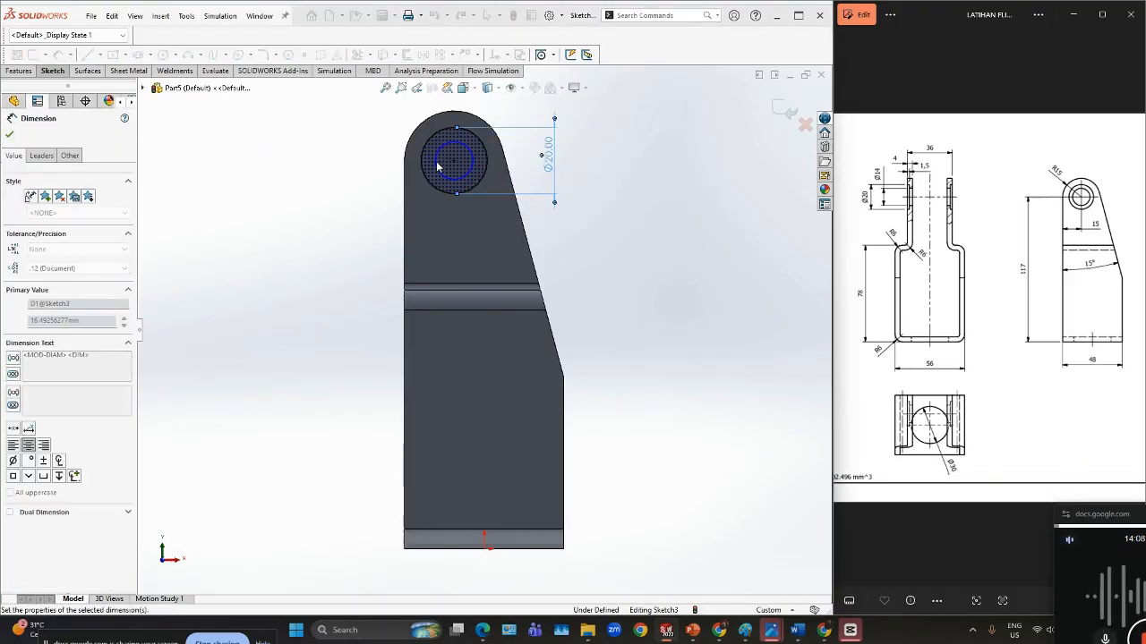
# - Dimension the inner circle's diameter as 14 mm, placed beside the lug's vertical edge
pyautogui.click(437, 166)
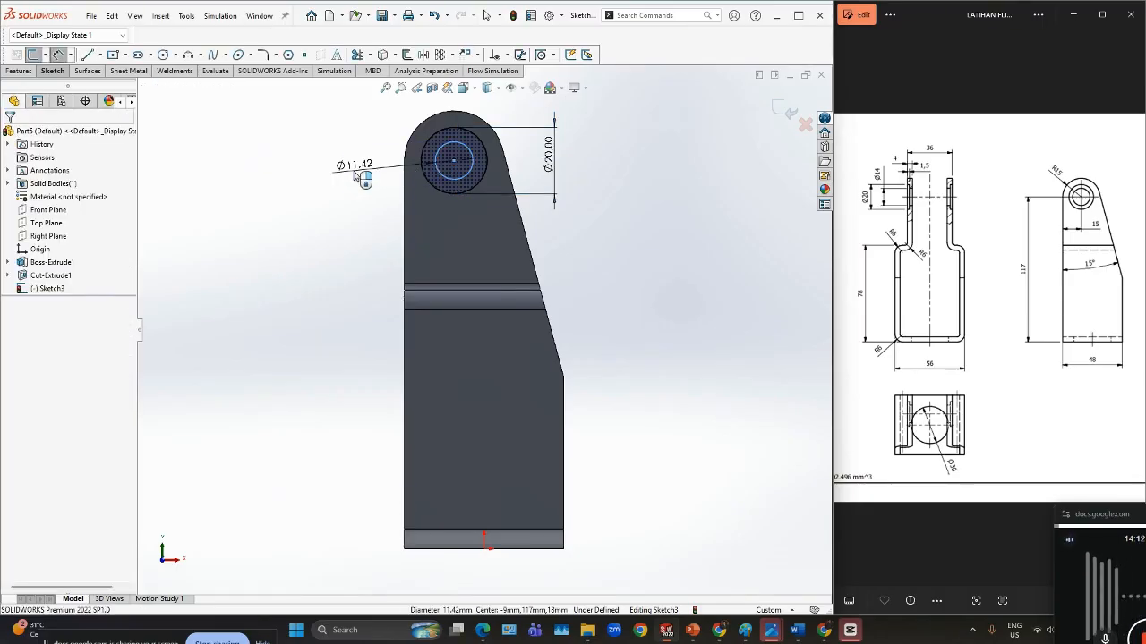
pyautogui.click(363, 178)
pyautogui.write('14')
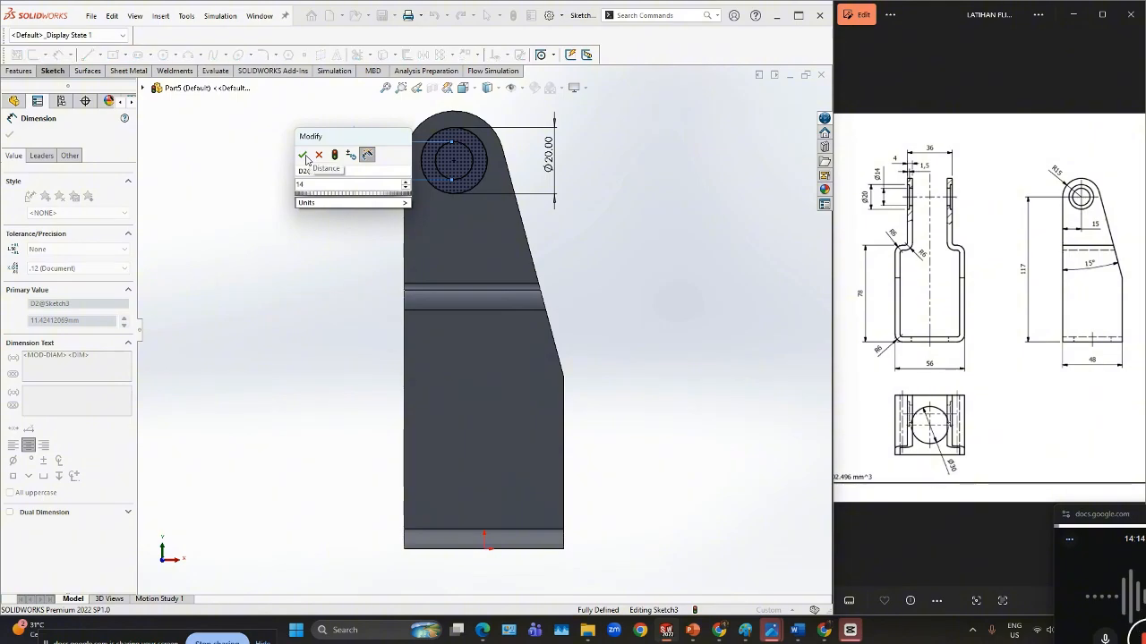
pyautogui.click(303, 155)
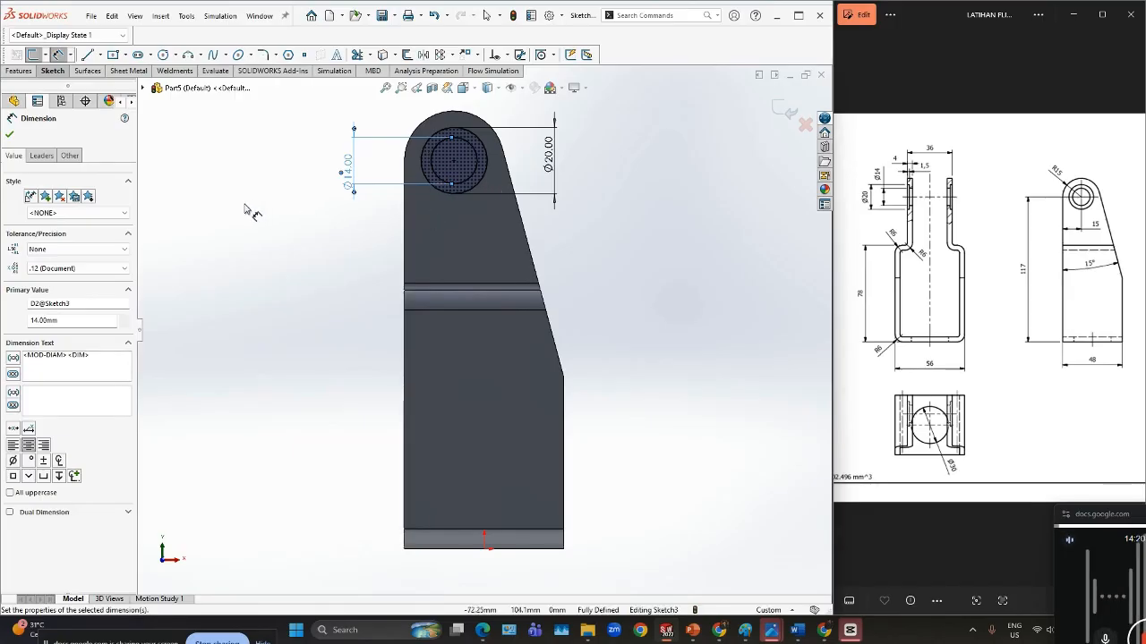
pyautogui.click(10, 134)
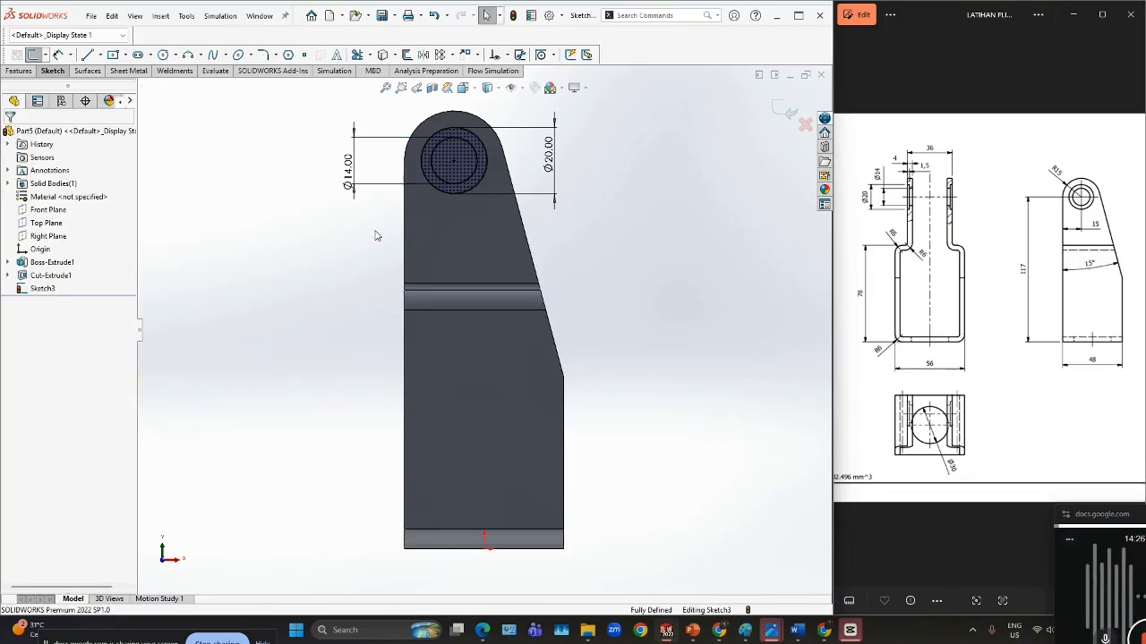
# - Start an extruded cut from the two-circle lug sketch with the Up To Next end condition and activate contour selection
pyautogui.moveTo(379, 230)
pyautogui.mouseDown(button='middle')
pyautogui.moveTo(312, 251)
pyautogui.moveTo(390, 222)
pyautogui.mouseUp(button='middle')
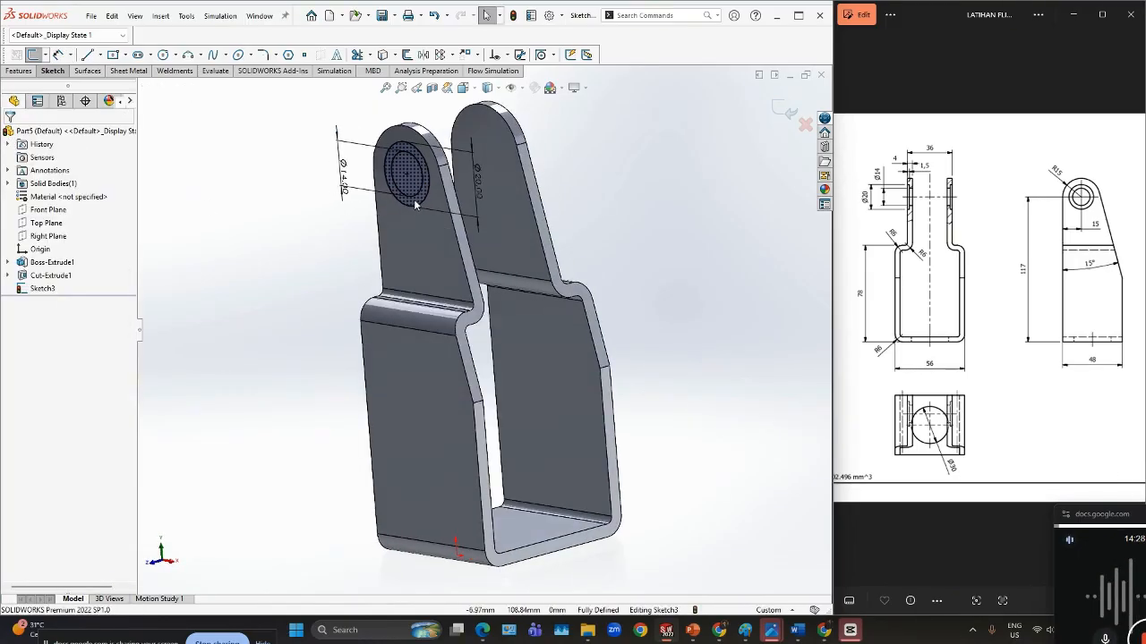
pyautogui.click(416, 198)
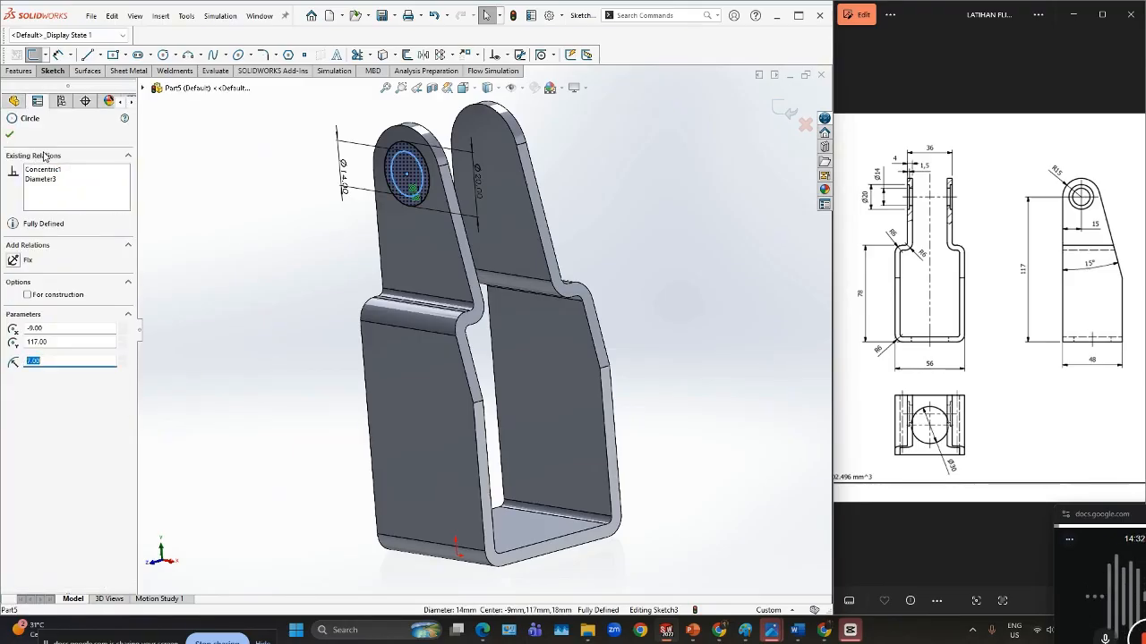
pyautogui.click(19, 71)
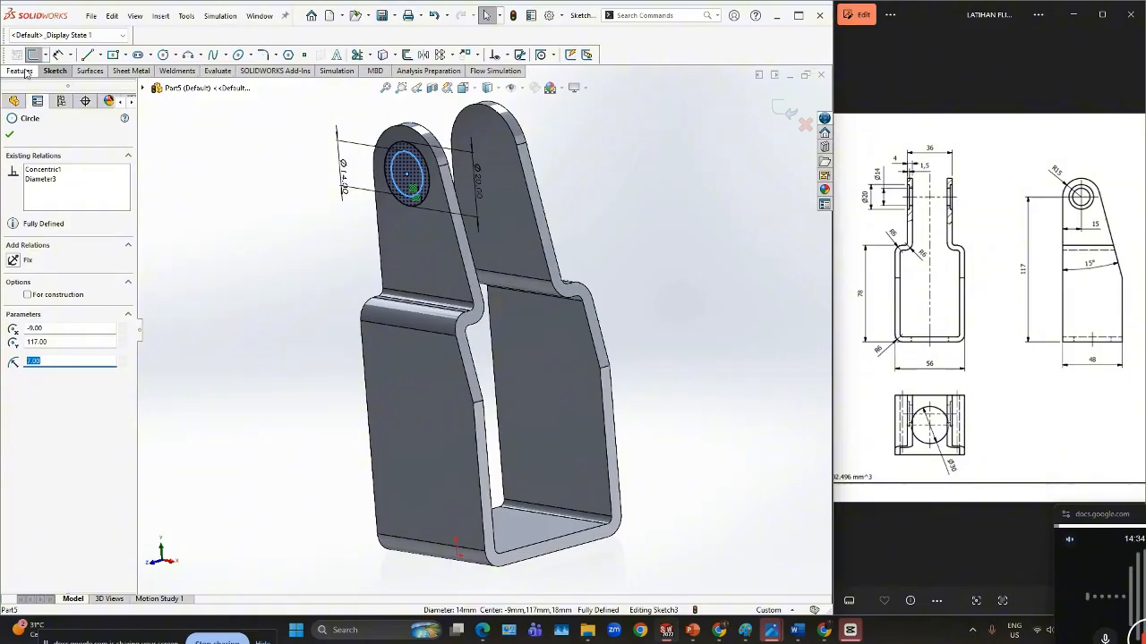
pyautogui.click(210, 98)
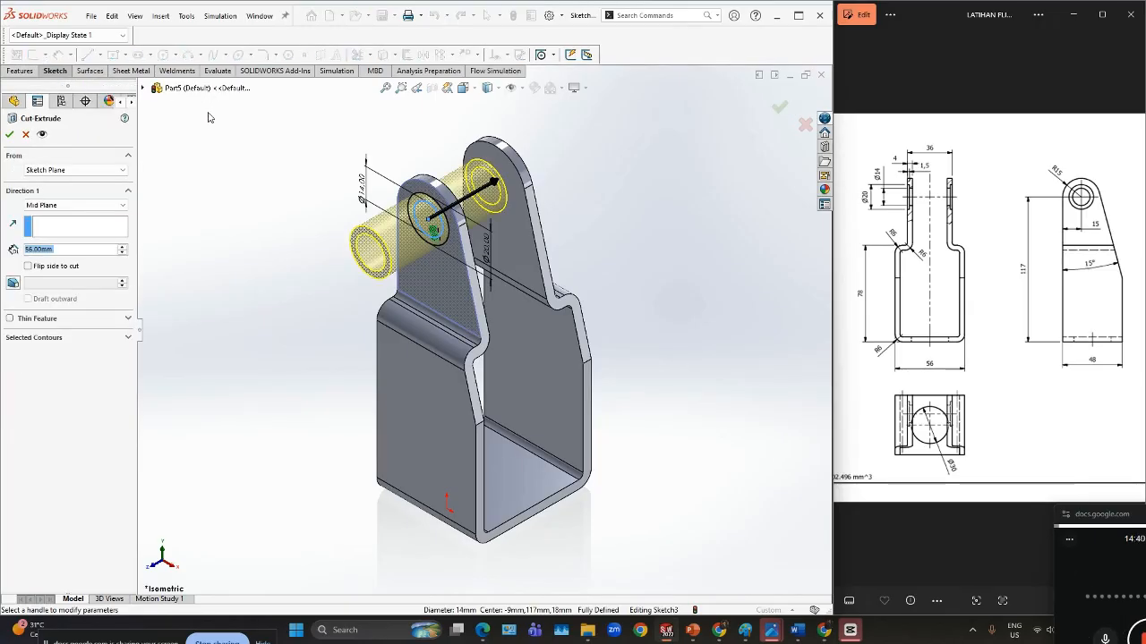
pyautogui.click(125, 207)
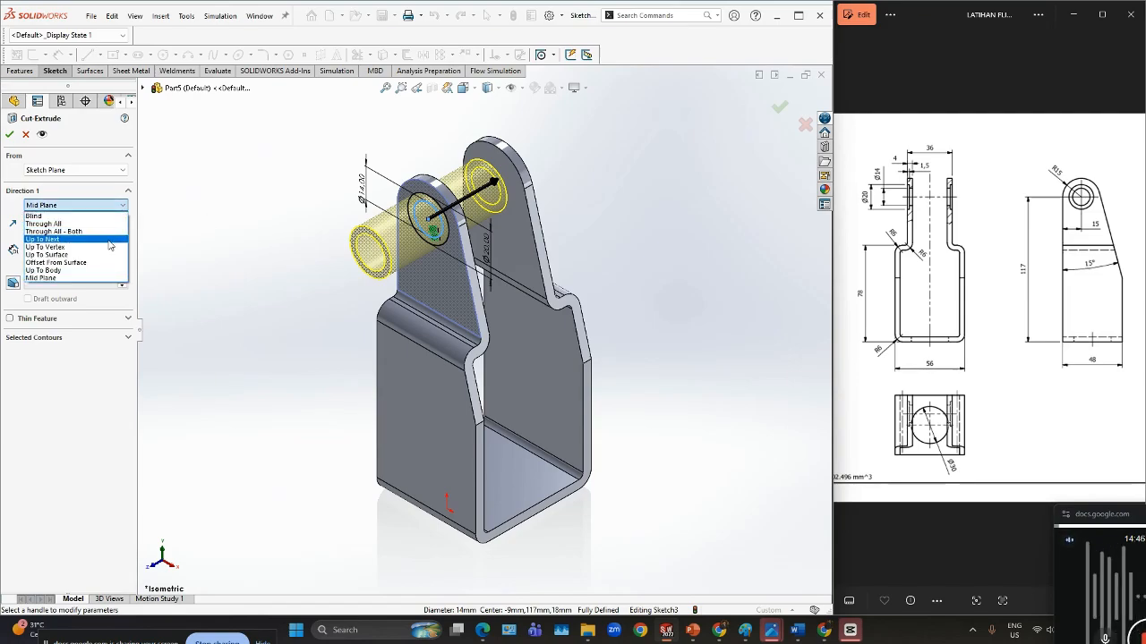
pyautogui.click(109, 240)
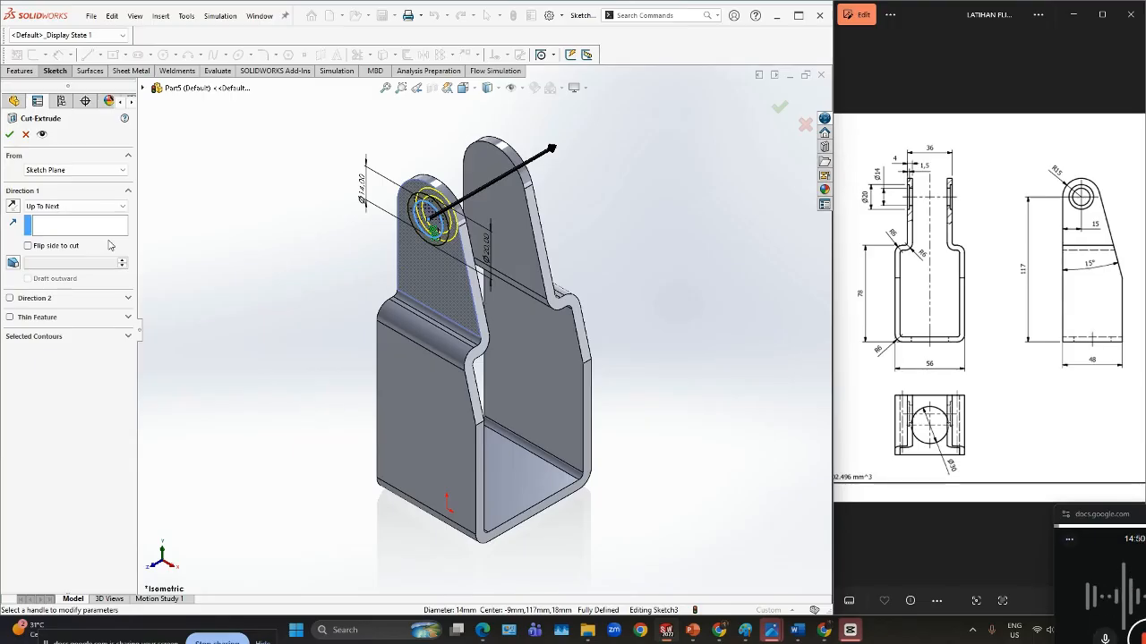
pyautogui.moveTo(616, 236); pyautogui.dragTo(653, 245, button='middle')
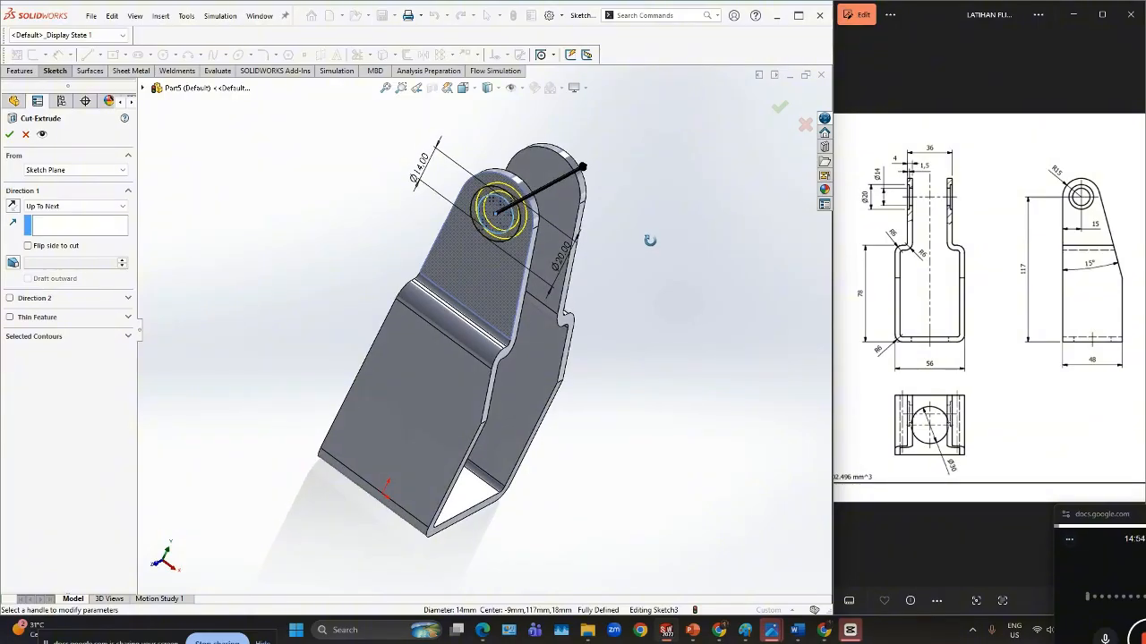
pyautogui.click(128, 336)
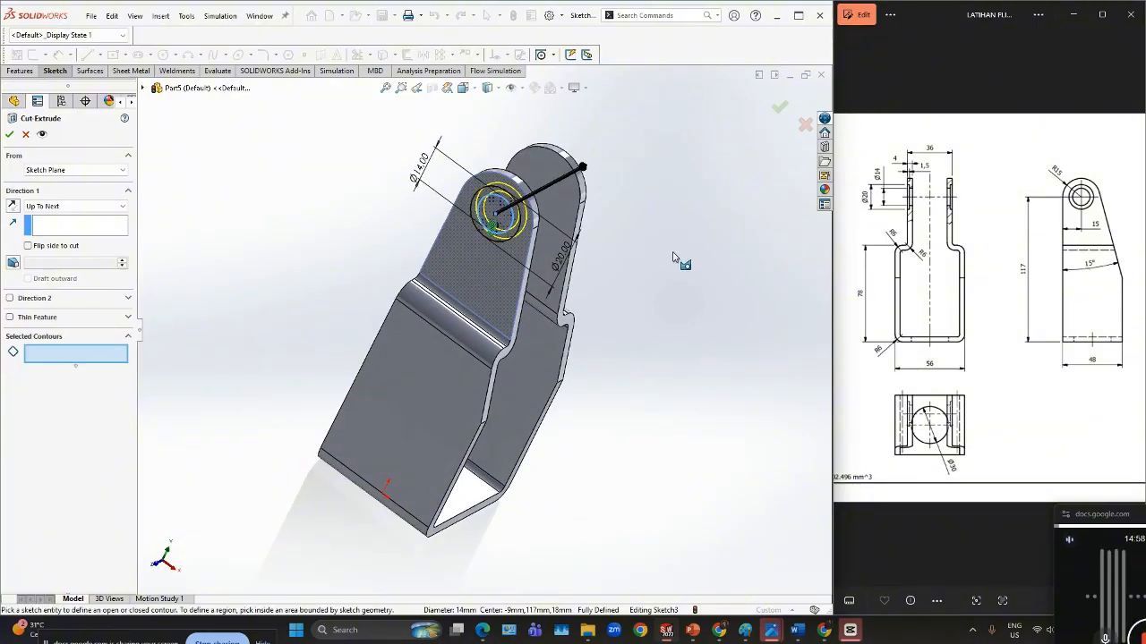
pyautogui.moveTo(680, 258); pyautogui.dragTo(554, 221, button='middle')
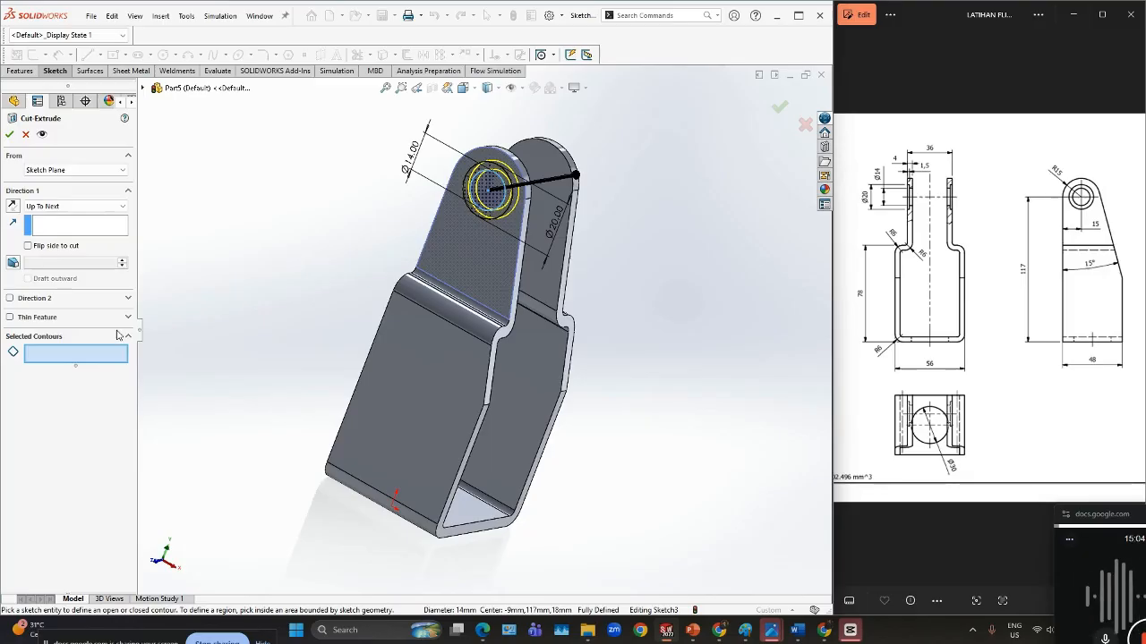
pyautogui.click(79, 353)
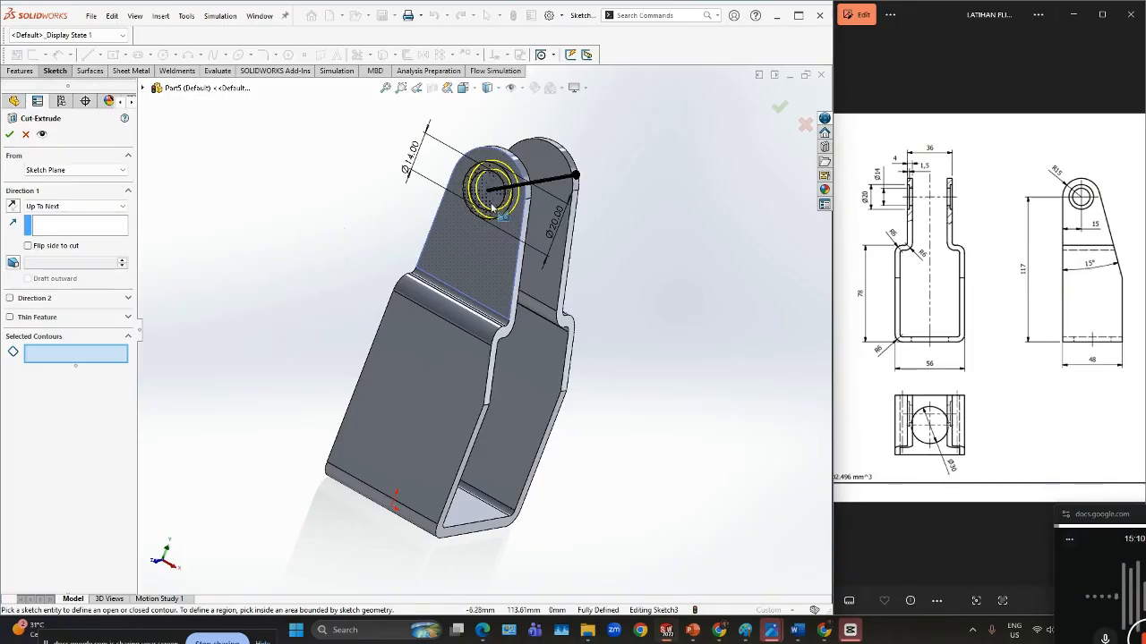
pyautogui.click(497, 222)
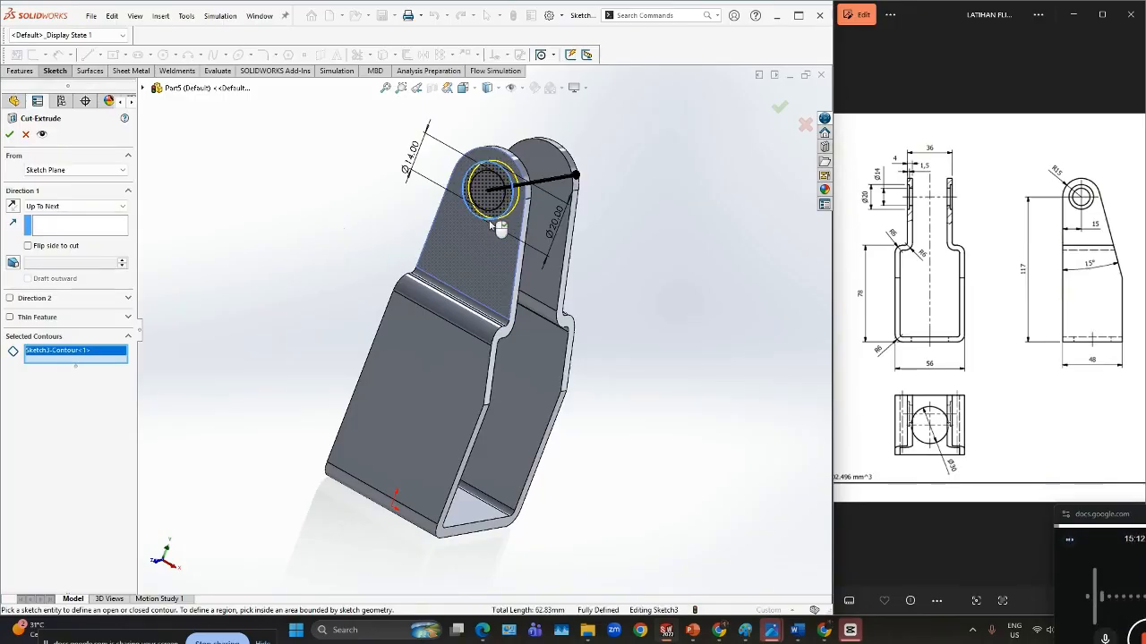
pyautogui.rightClick(58, 355)
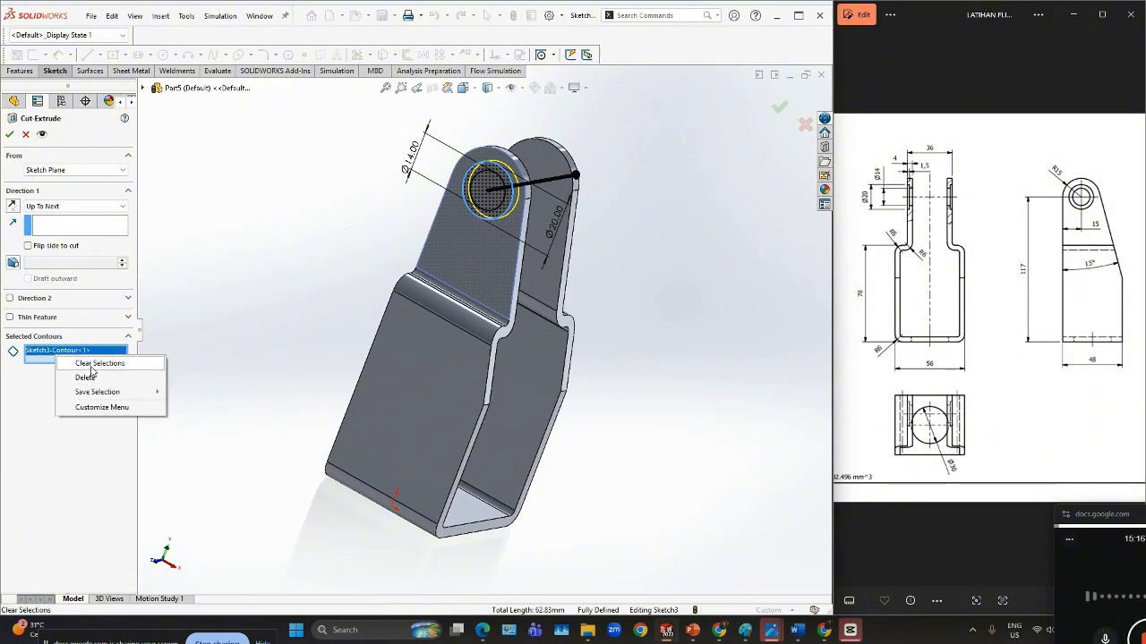
pyautogui.click(93, 366)
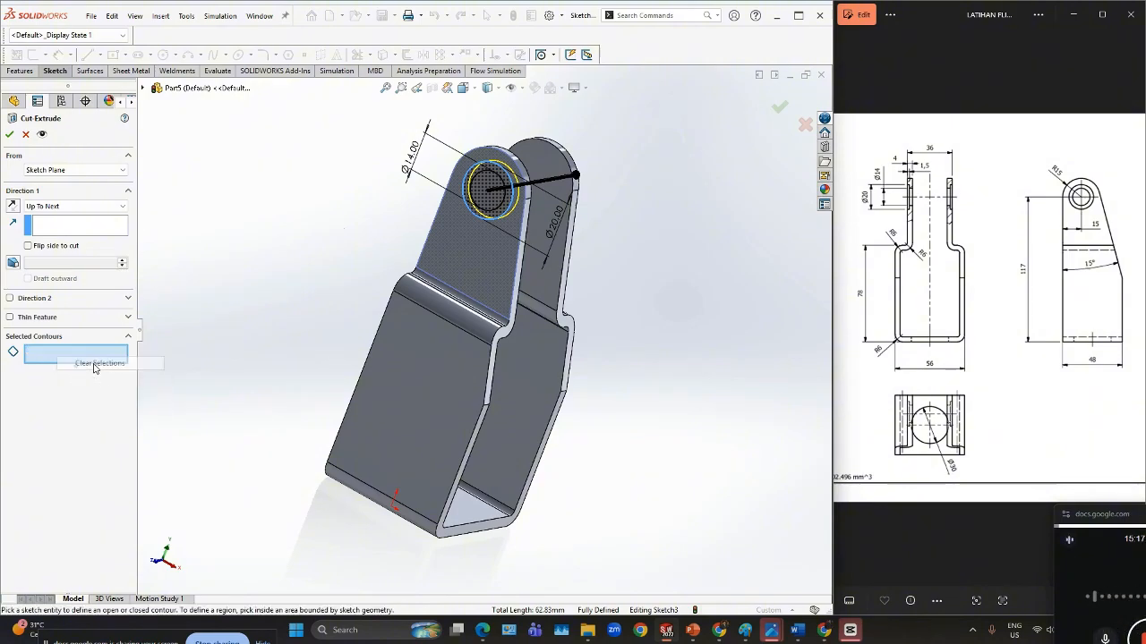
# - Cut only the inner 14 mm circle contour through the front lug
pyautogui.click(498, 202)
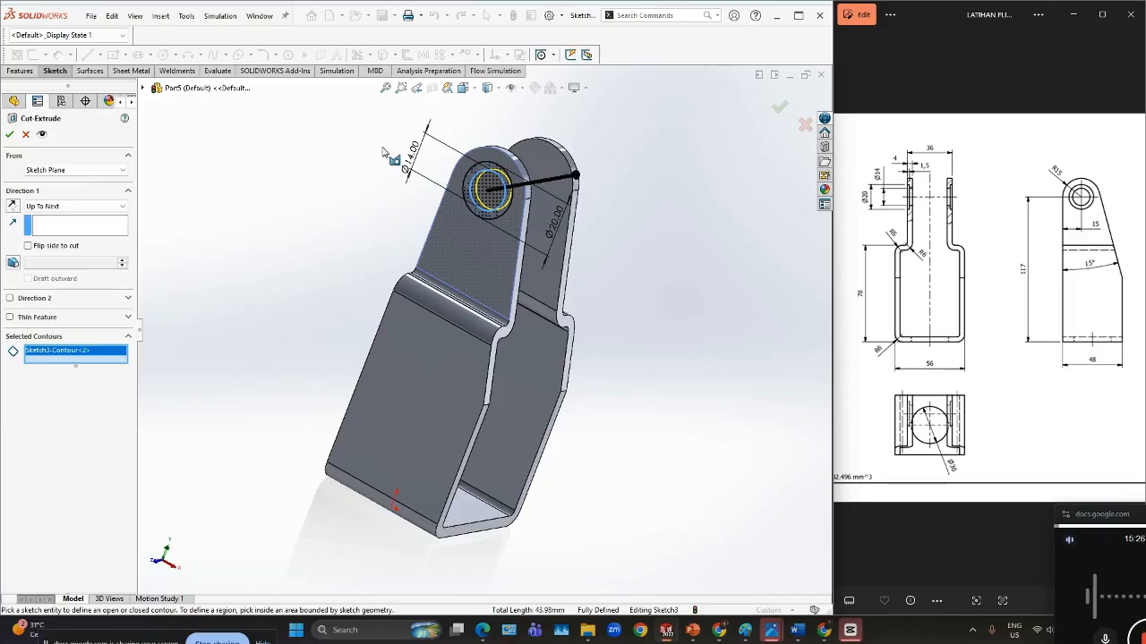
pyautogui.click(9, 135)
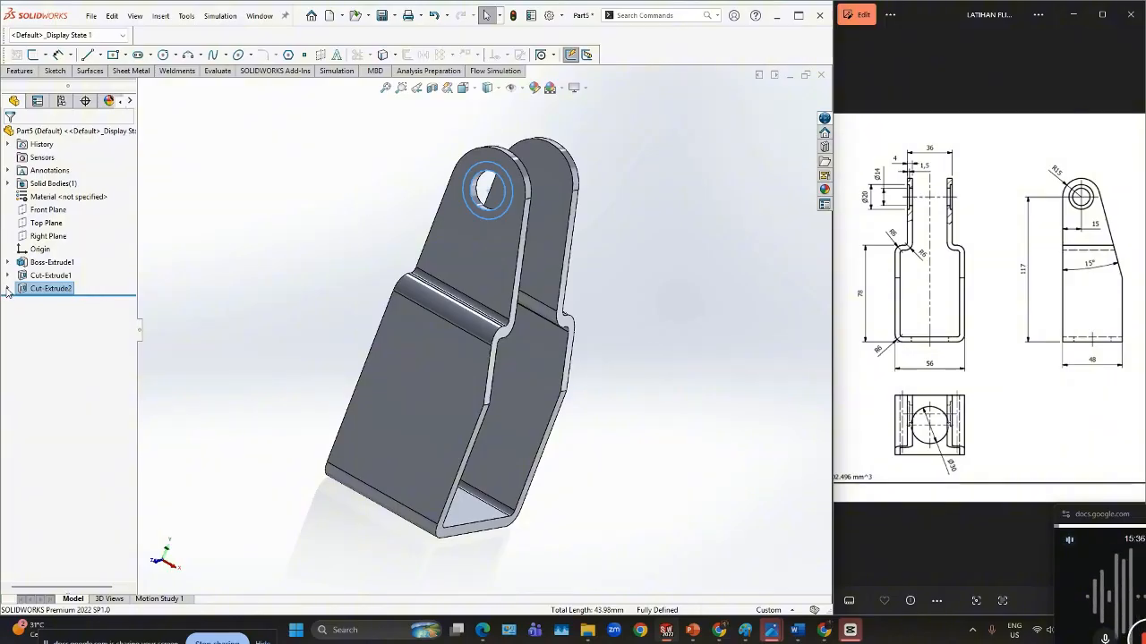
# - Show the circle sketch contained in the 14 mm hole's cut feature
pyautogui.click(7, 288)
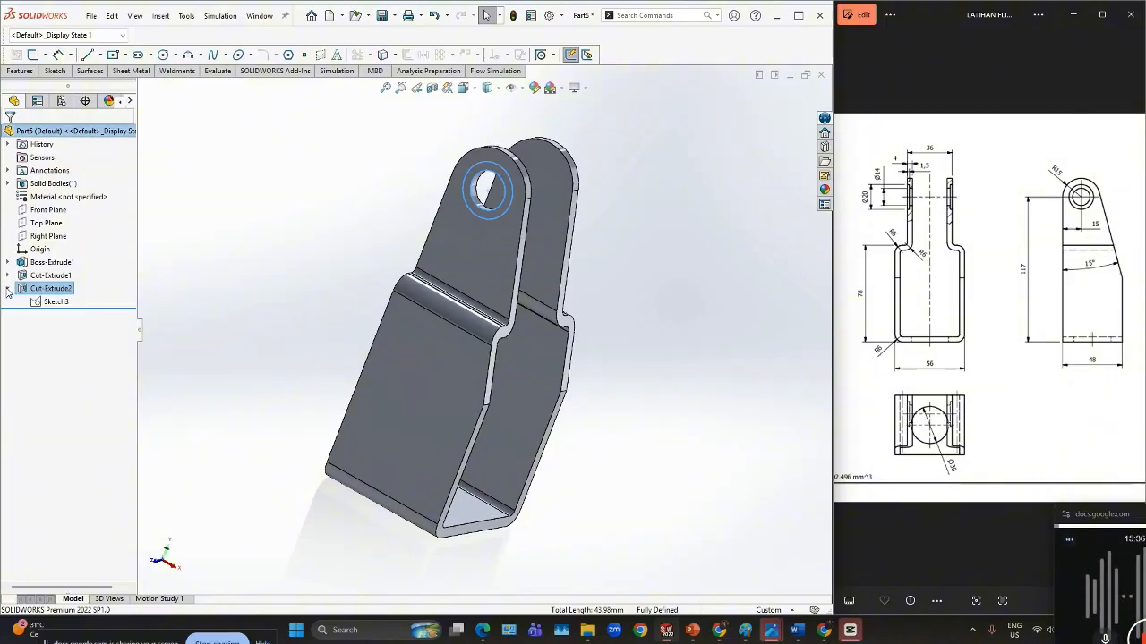
pyautogui.rightClick(59, 304)
pyautogui.click(68, 284)
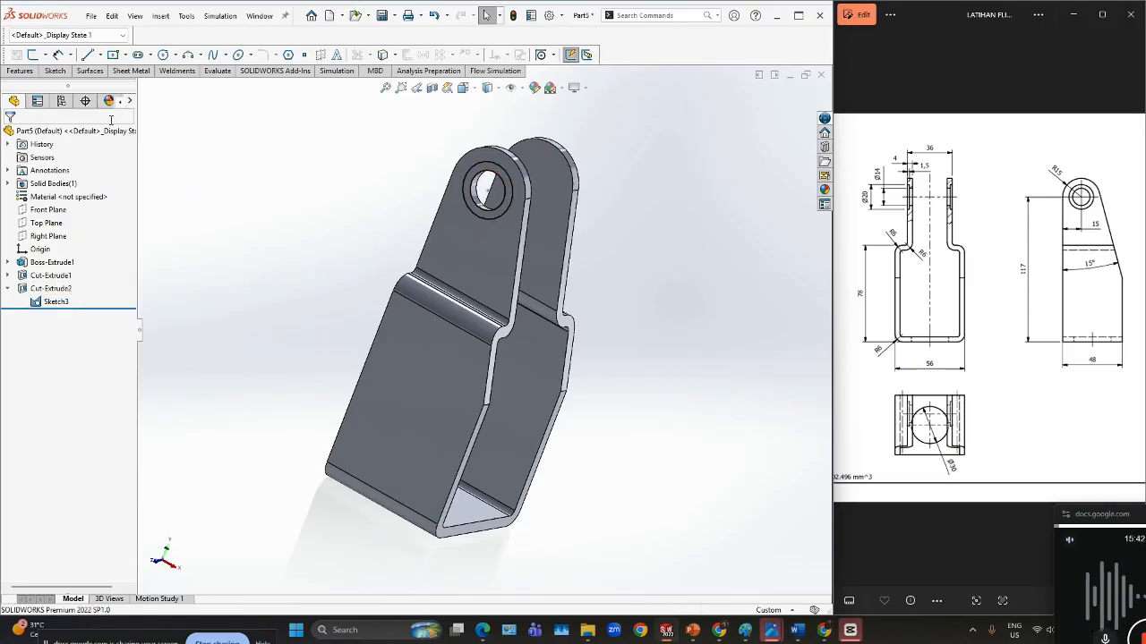
# - Cut the sketch's 20 mm circle into the front lug's outer face as a Blind extruded cut 1.5 mm deep
pyautogui.click(20, 70)
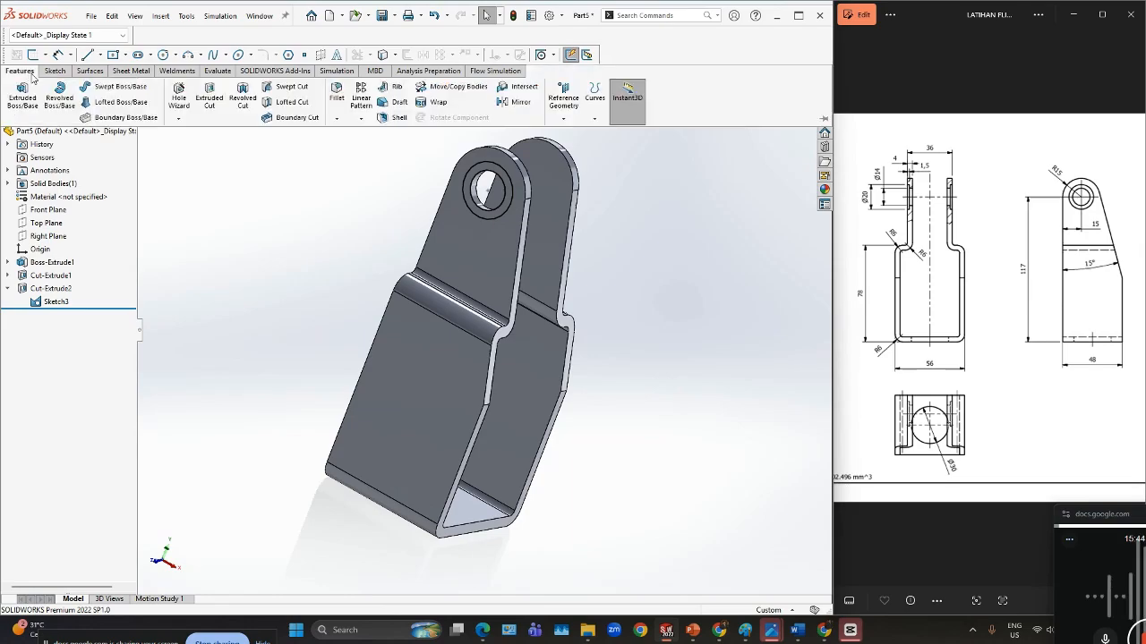
pyautogui.click(210, 118)
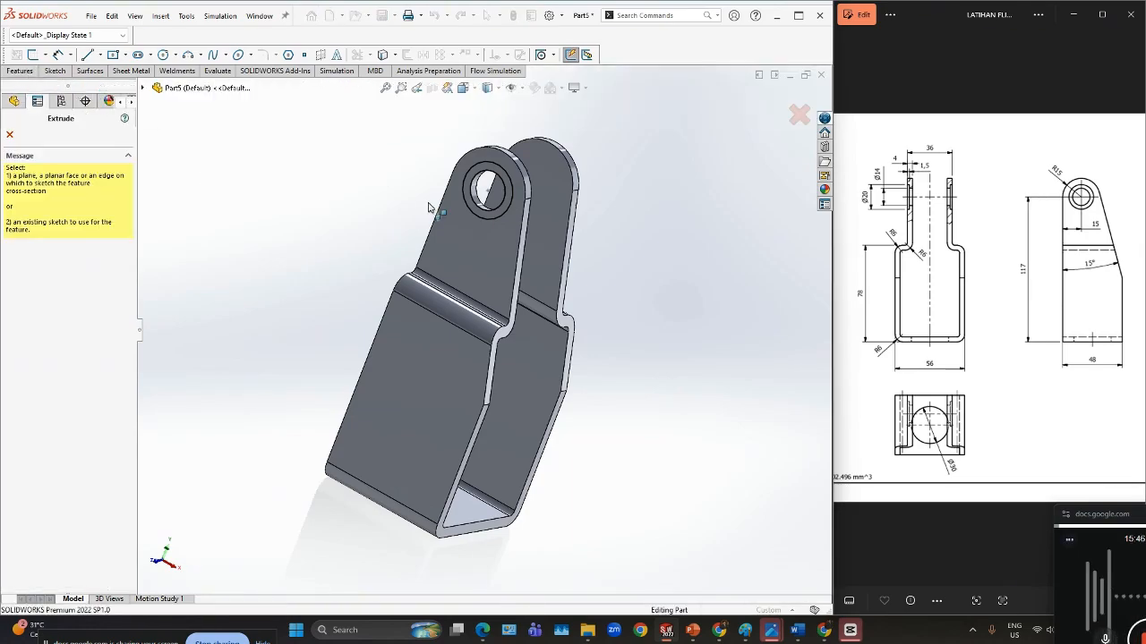
pyautogui.click(476, 216)
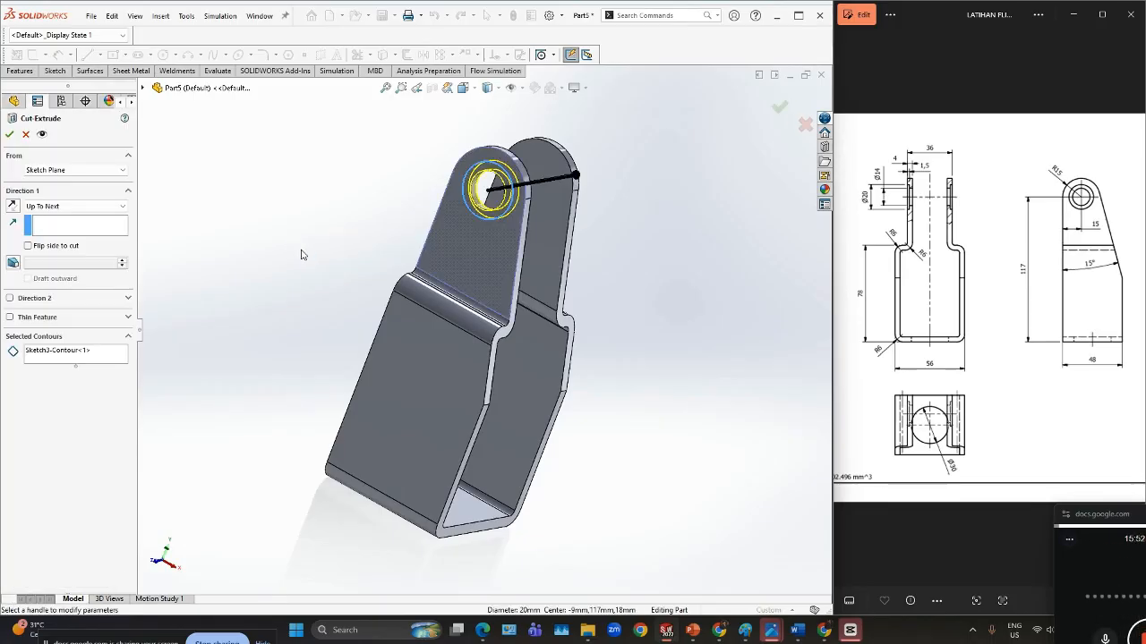
pyautogui.scroll(-1, 909, 207)
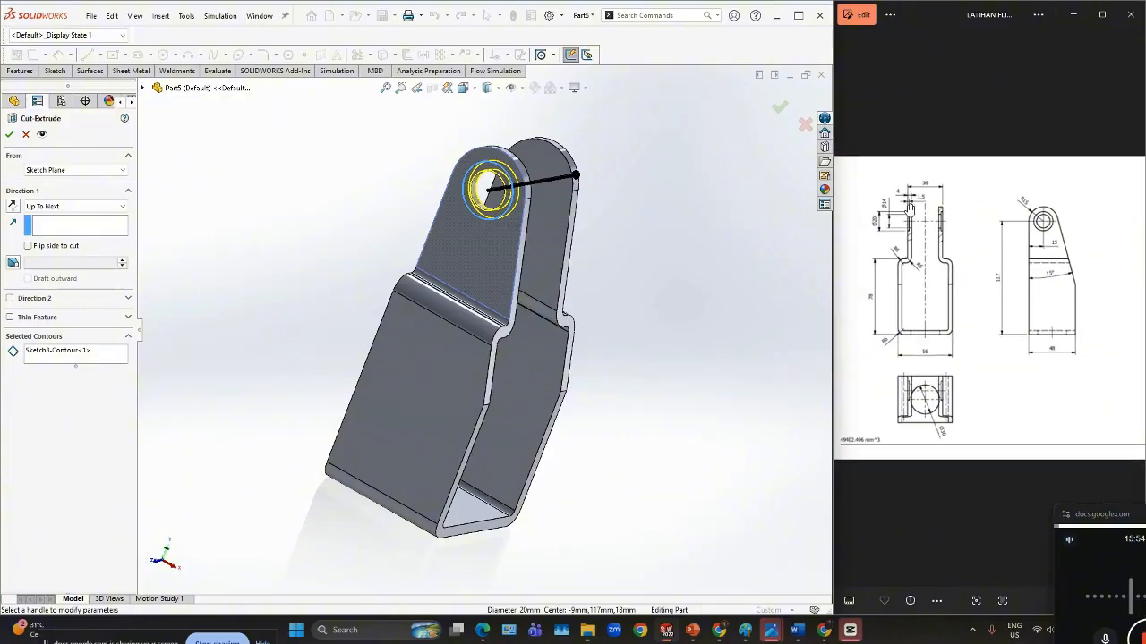
pyautogui.scroll(2, 922, 179)
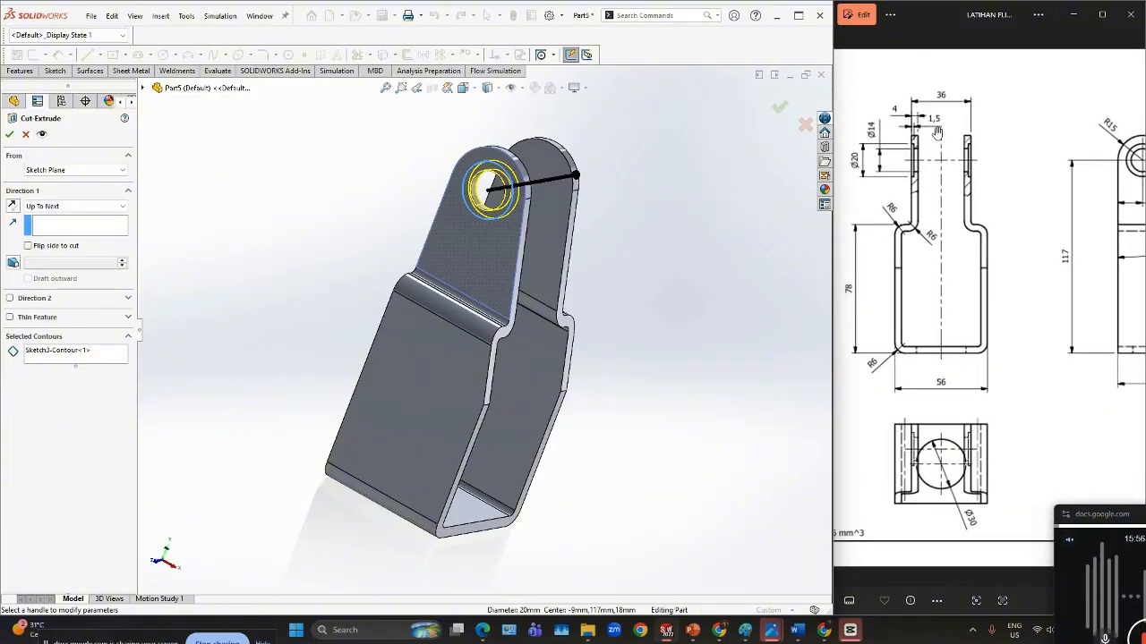
pyautogui.click(123, 208)
pyautogui.click(123, 217)
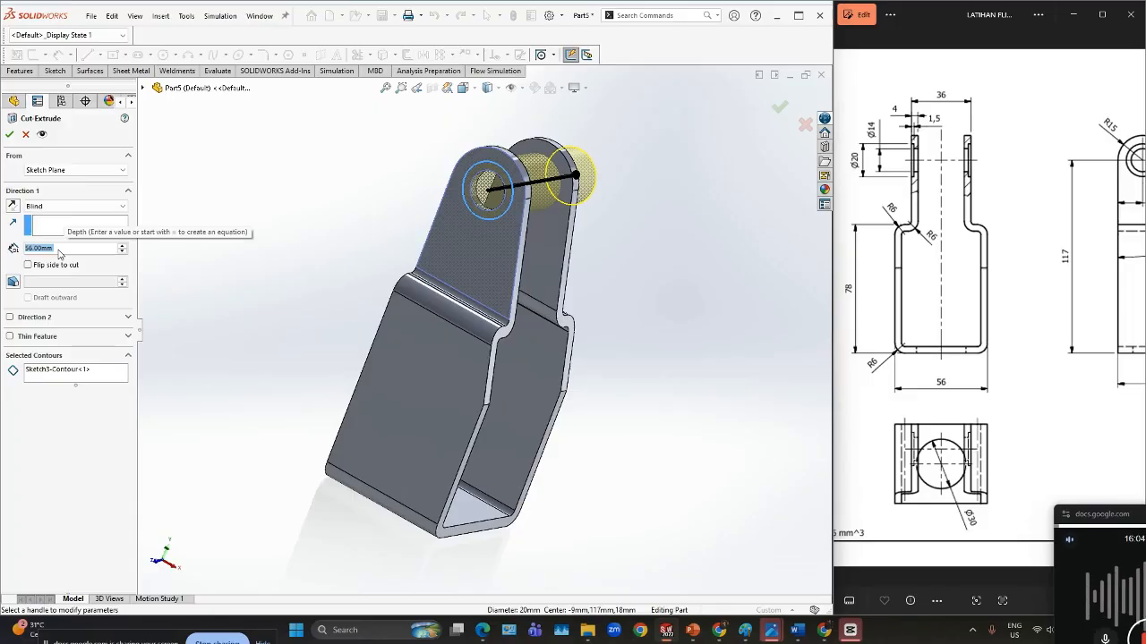
pyautogui.write('1.5')
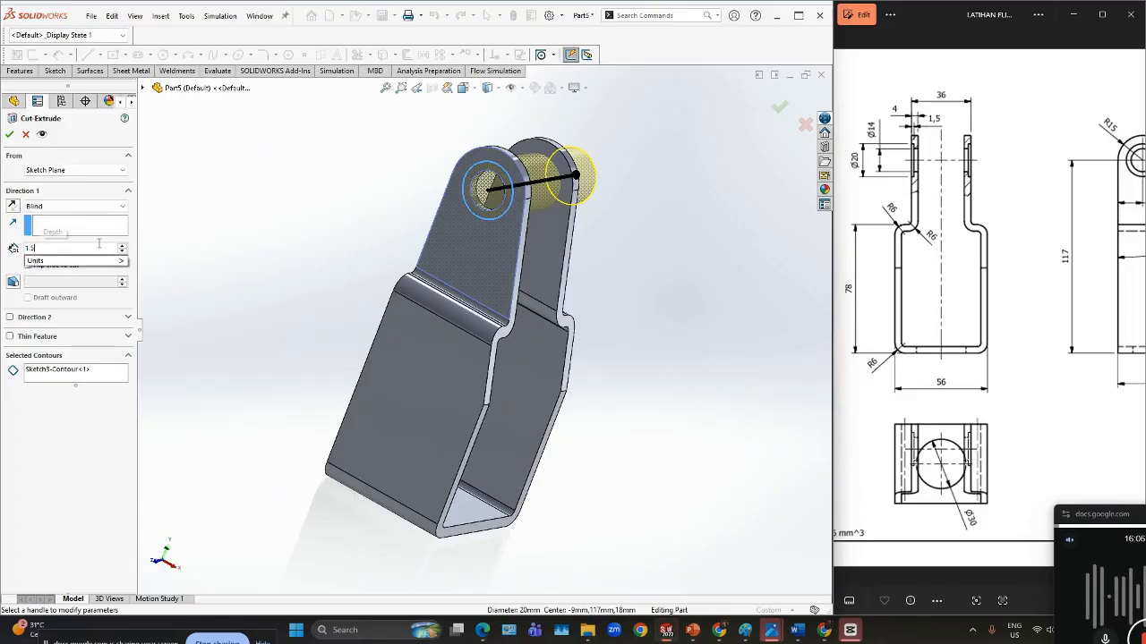
pyautogui.press('Return')
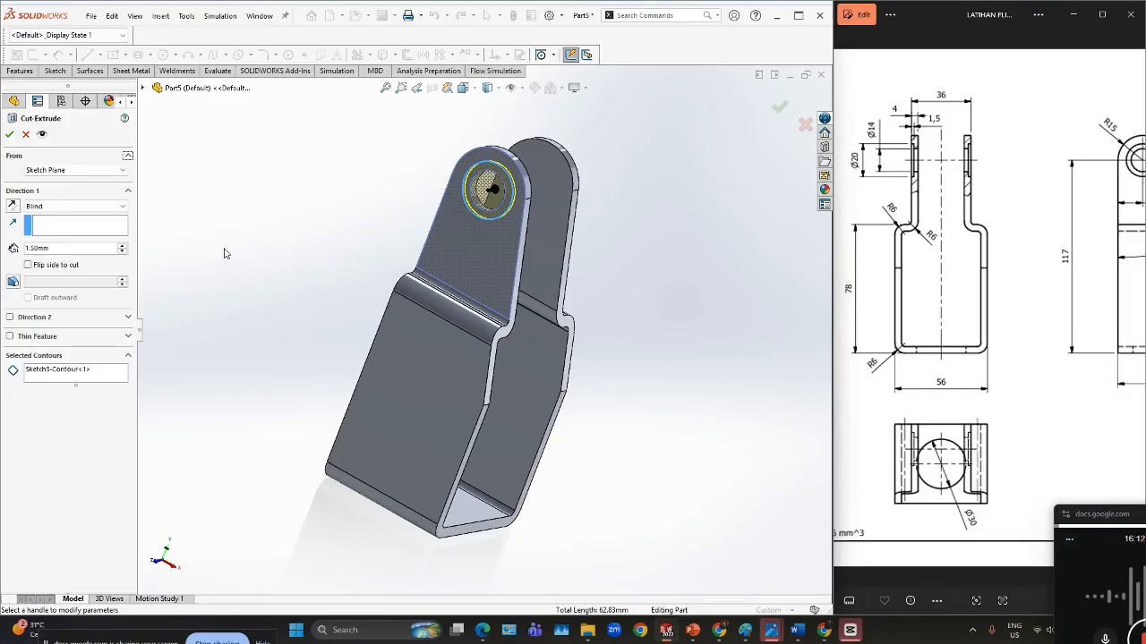
pyautogui.click(9, 133)
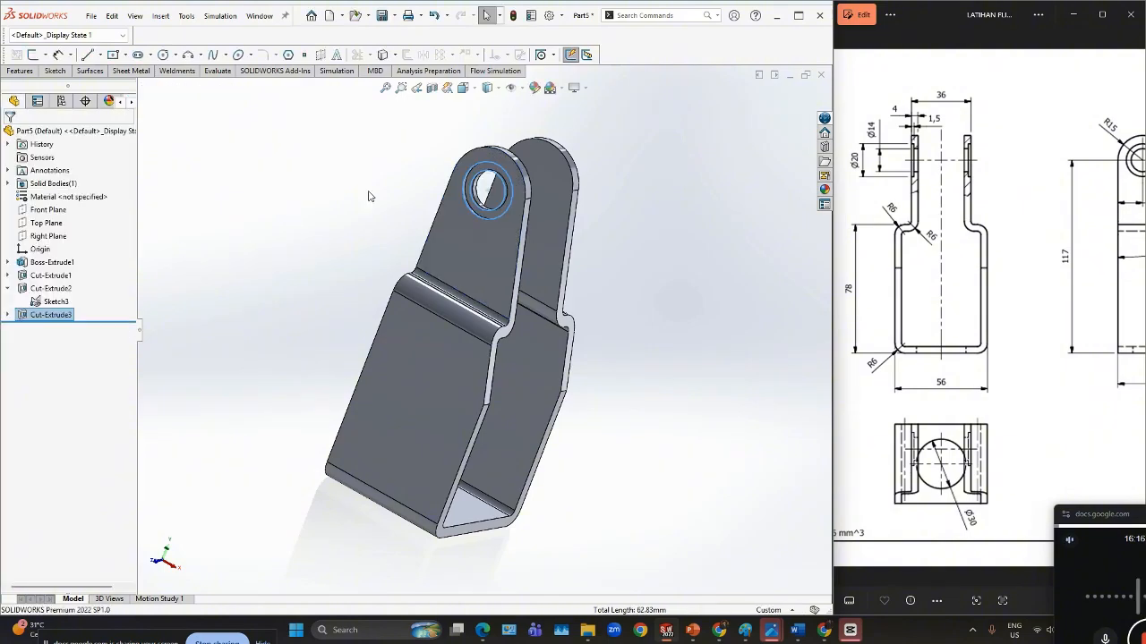
# - Mirror both the 14 mm hole cut and the 20 mm recess cut about the Front Plane onto the opposite lug
pyautogui.moveTo(522, 222); pyautogui.dragTo(481, 192, button='middle')
pyautogui.click(295, 230)
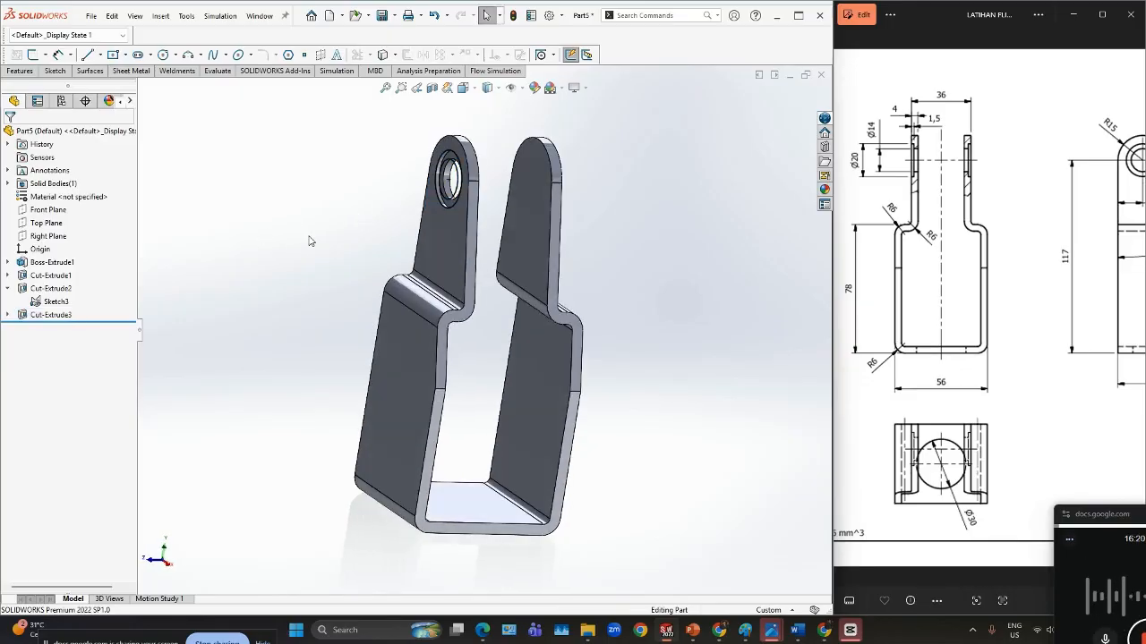
pyautogui.moveTo(358, 230); pyautogui.dragTo(300, 253, button='middle')
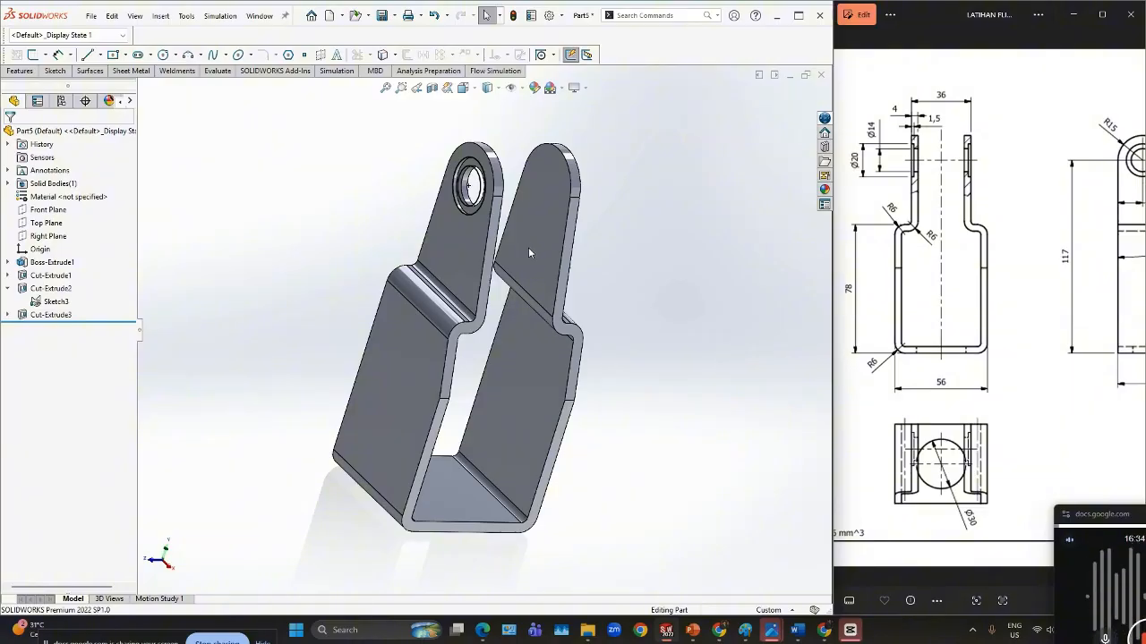
pyautogui.click(15, 74)
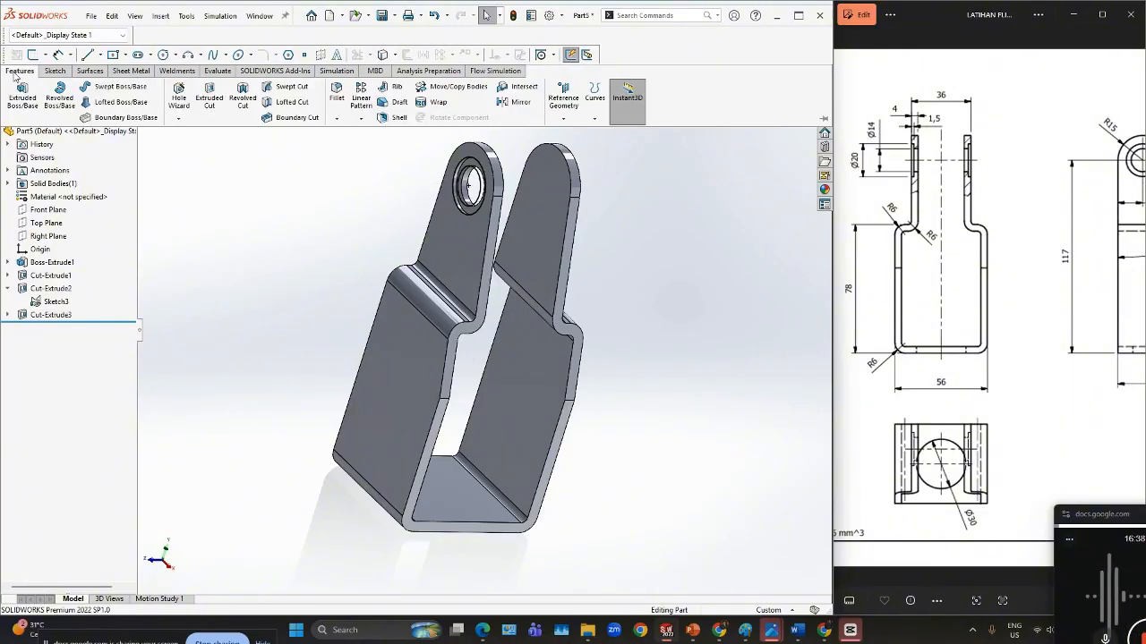
pyautogui.click(362, 119)
pyautogui.click(374, 162)
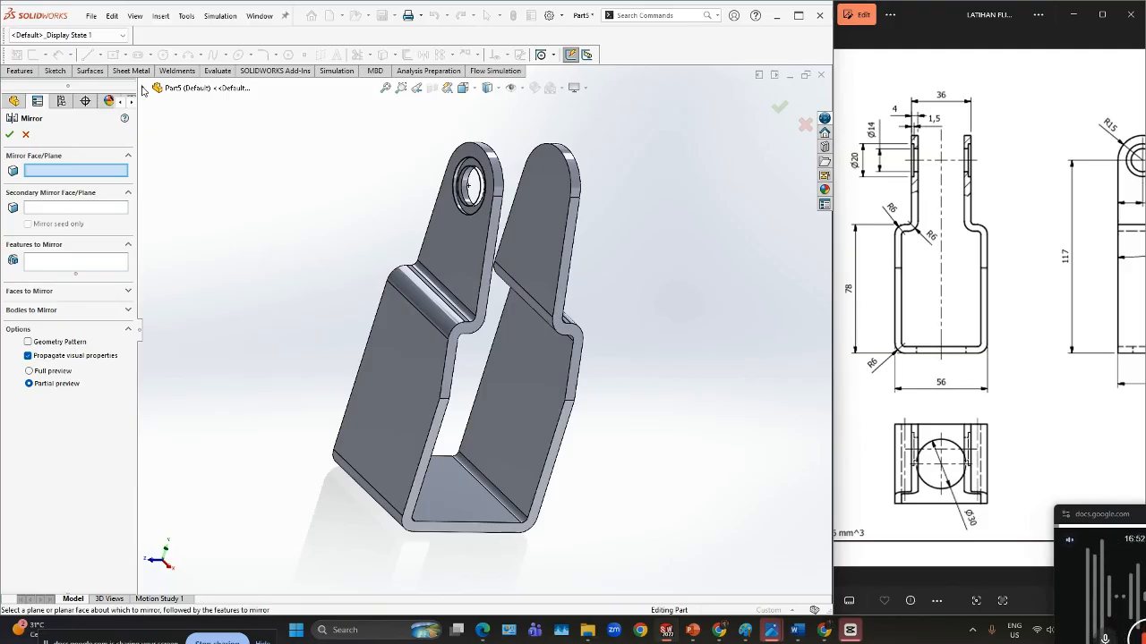
pyautogui.click(143, 88)
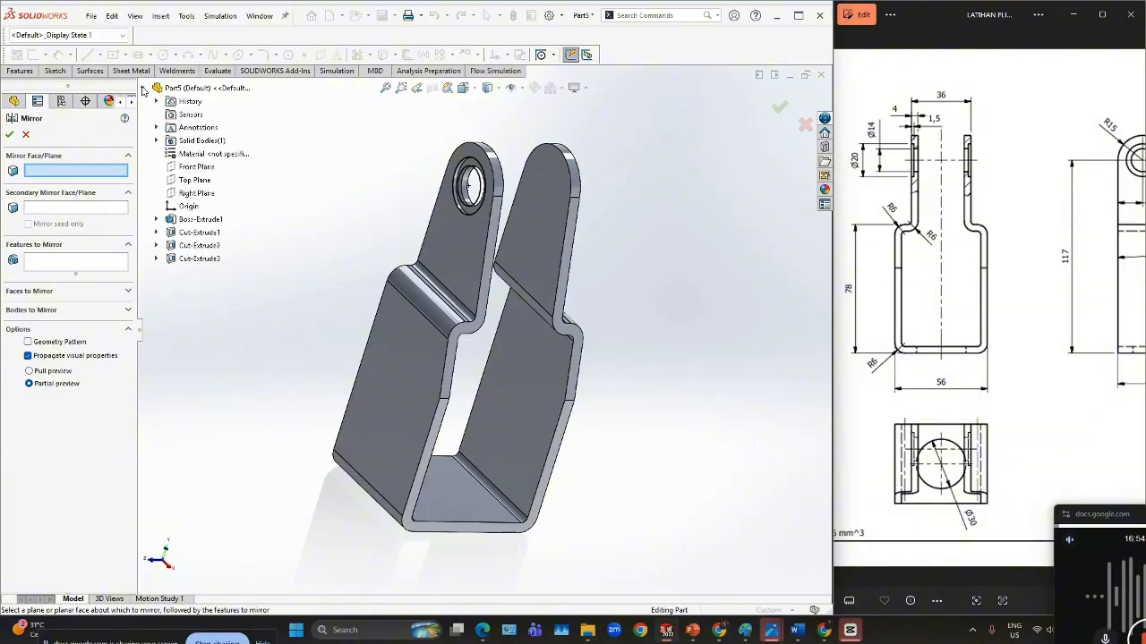
pyautogui.click(192, 167)
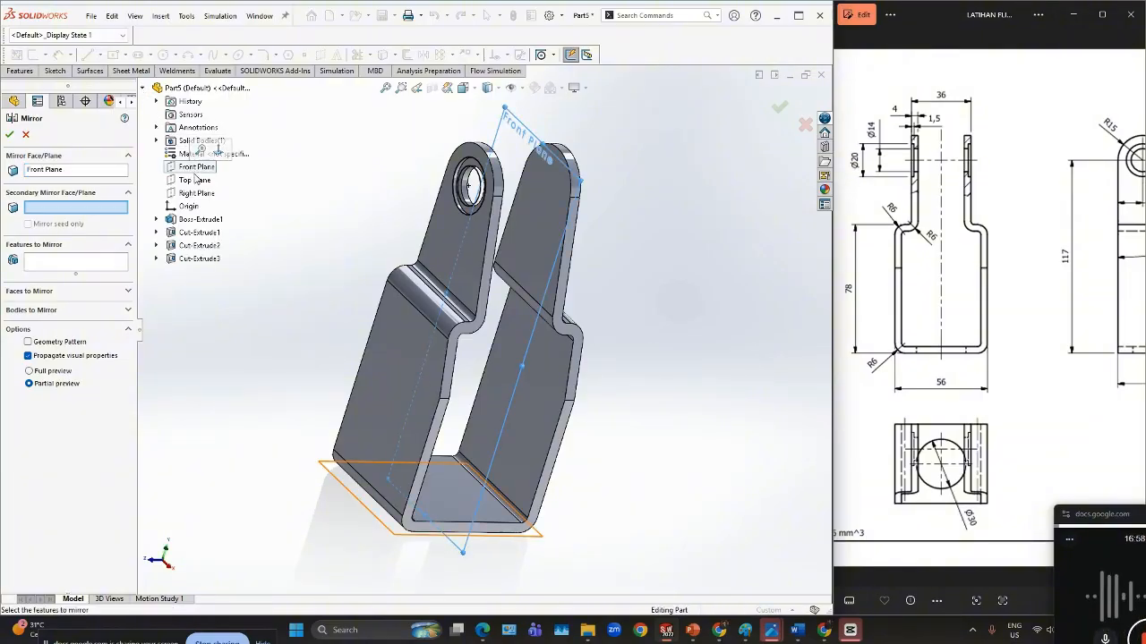
pyautogui.click(49, 263)
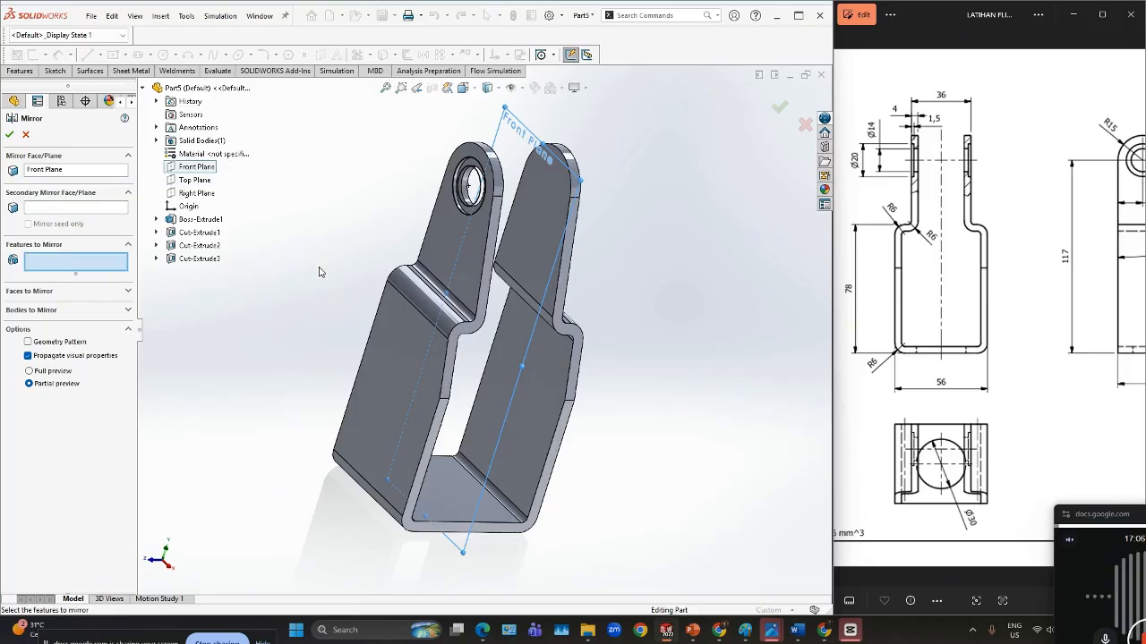
pyautogui.click(193, 247)
pyautogui.click(193, 258)
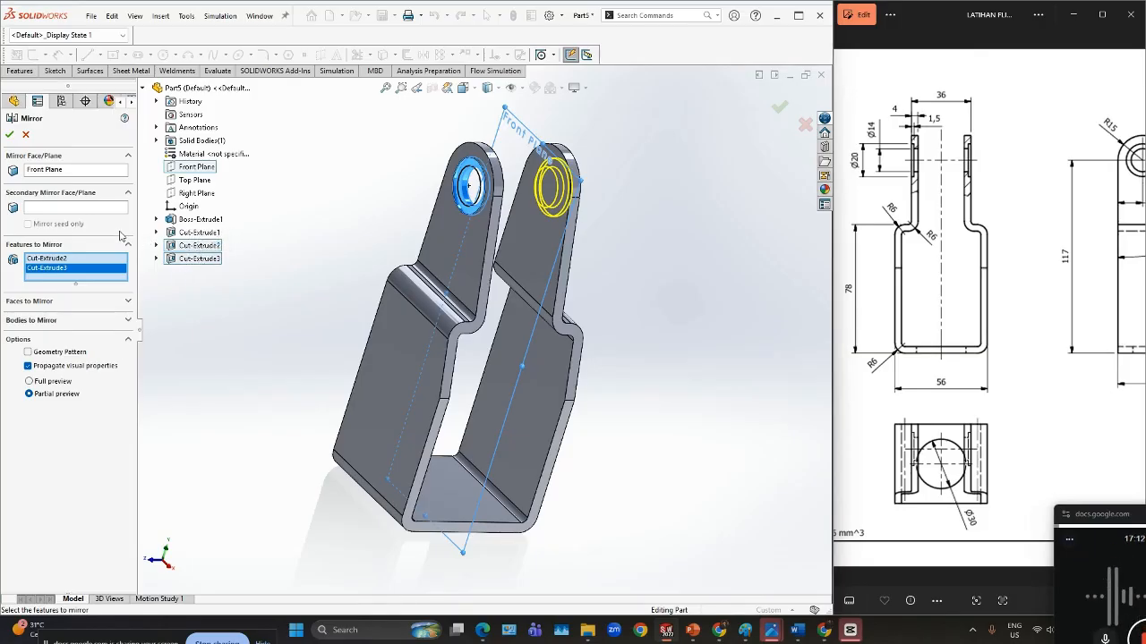
pyautogui.click(9, 135)
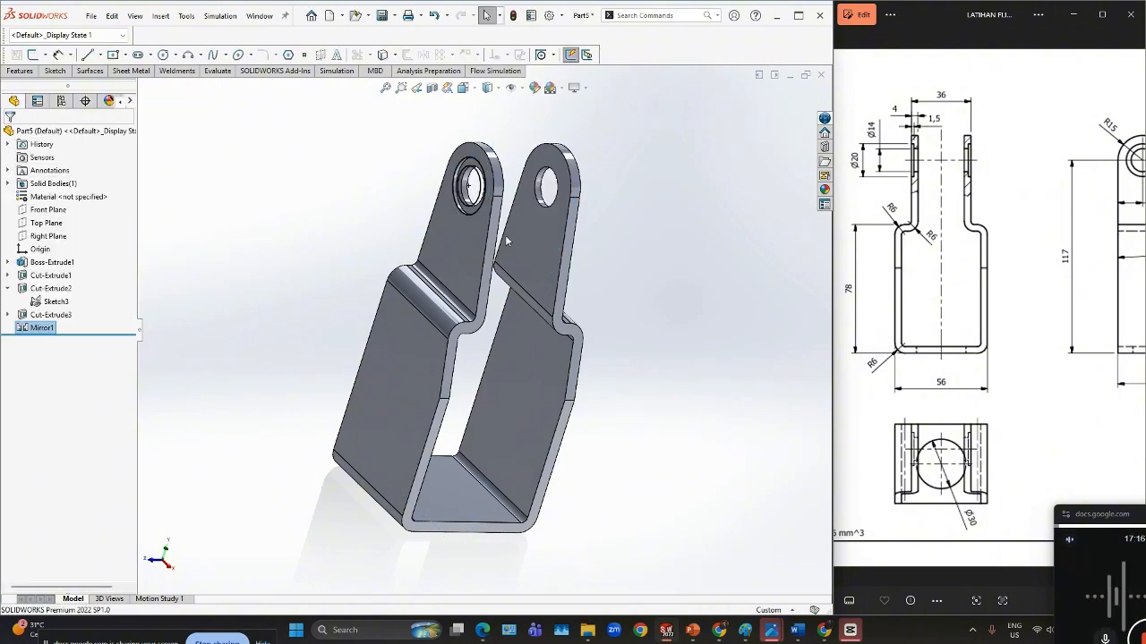
# - Hide the circle sketch contained in the 14 mm hole's cut feature
pyautogui.rightClick(50, 304)
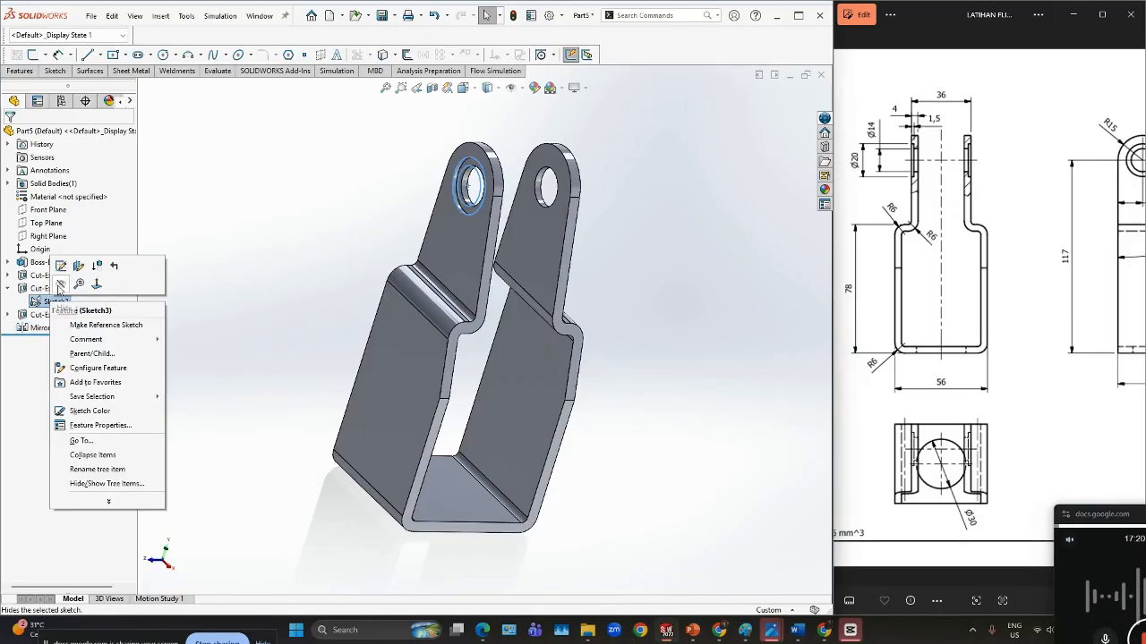
pyautogui.press('Escape')
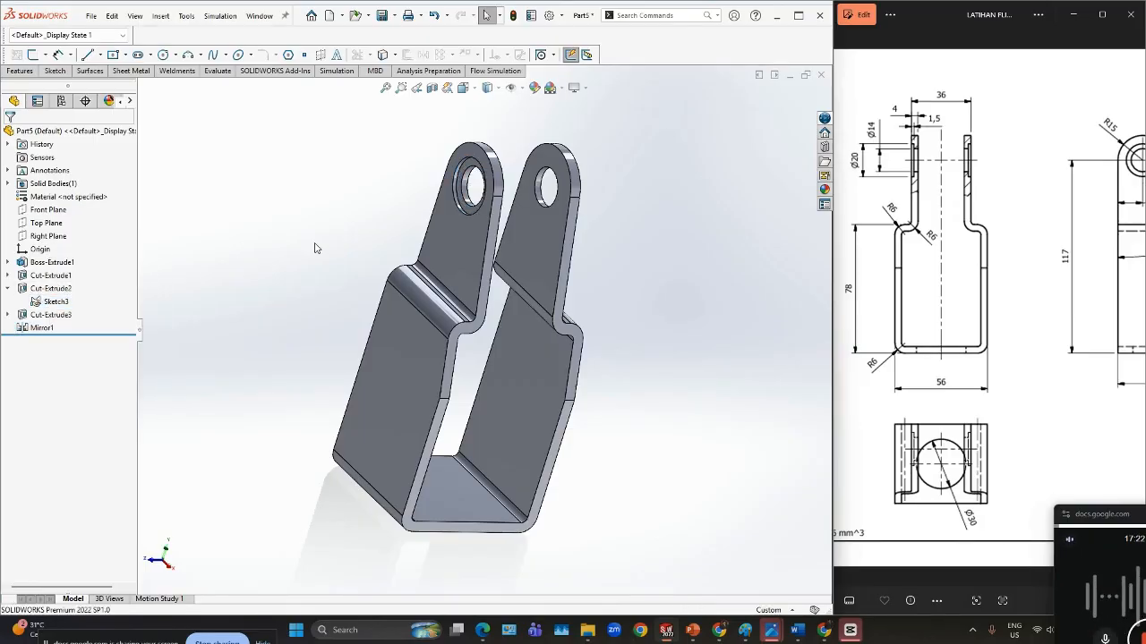
# - Start a sketch on the outer face of the bracket's base and draw a circle about 34 mm in diameter centred on the origin
pyautogui.moveTo(315, 248)
pyautogui.mouseDown(button='middle')
pyautogui.moveTo(195, 248)
pyautogui.moveTo(430, 245)
pyautogui.moveTo(486, 336)
pyautogui.moveTo(541, 382)
pyautogui.mouseUp(button='middle')
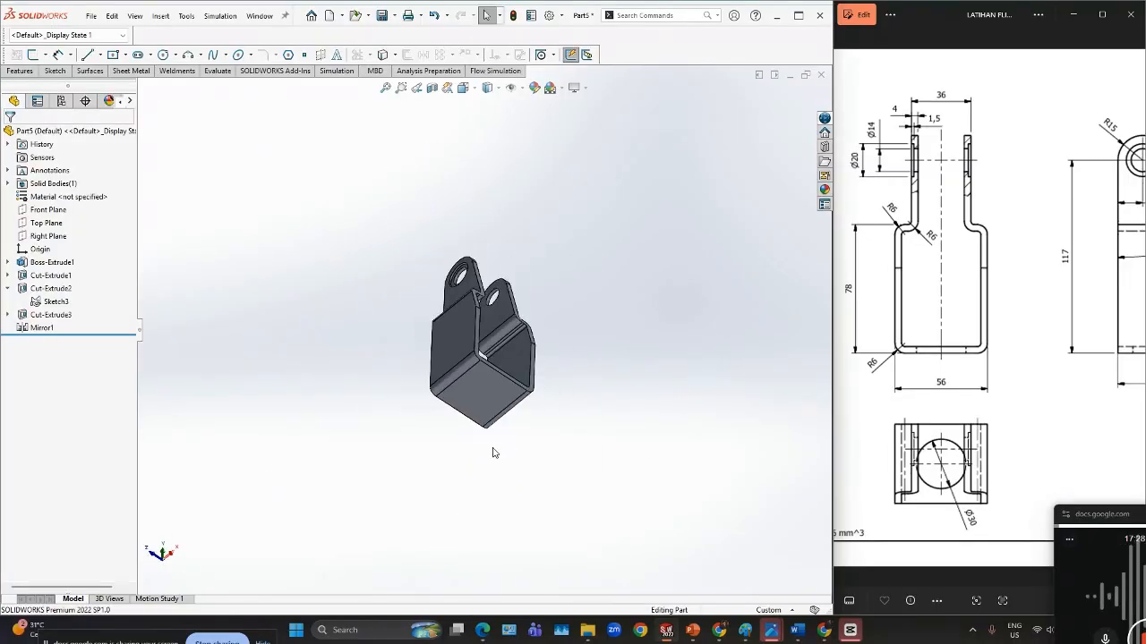
pyautogui.rightClick(484, 395)
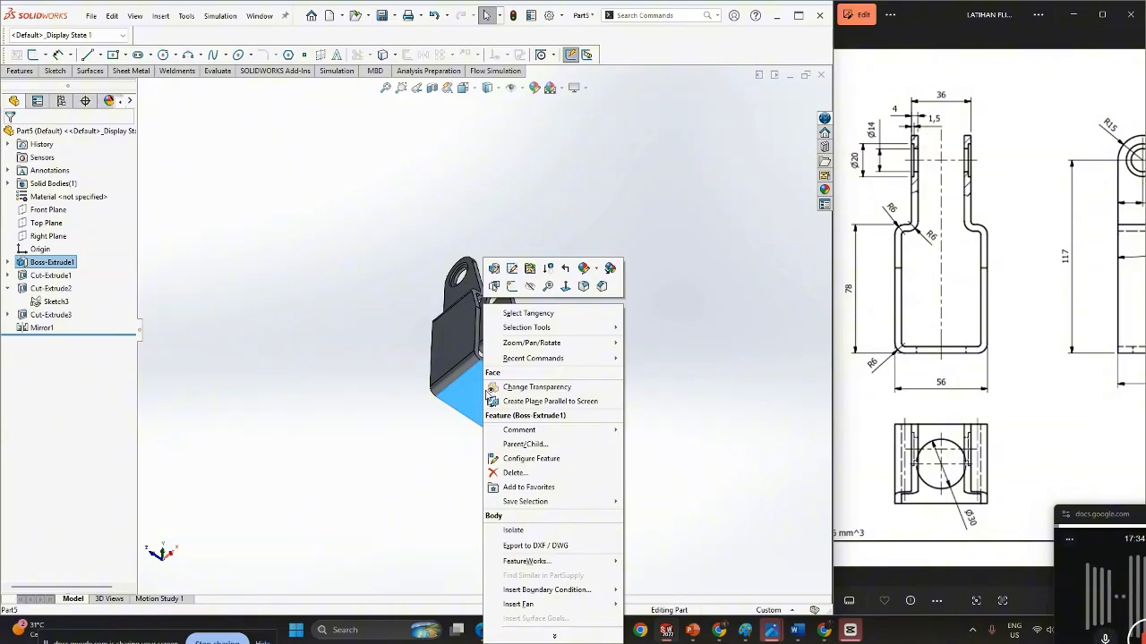
pyautogui.click(511, 286)
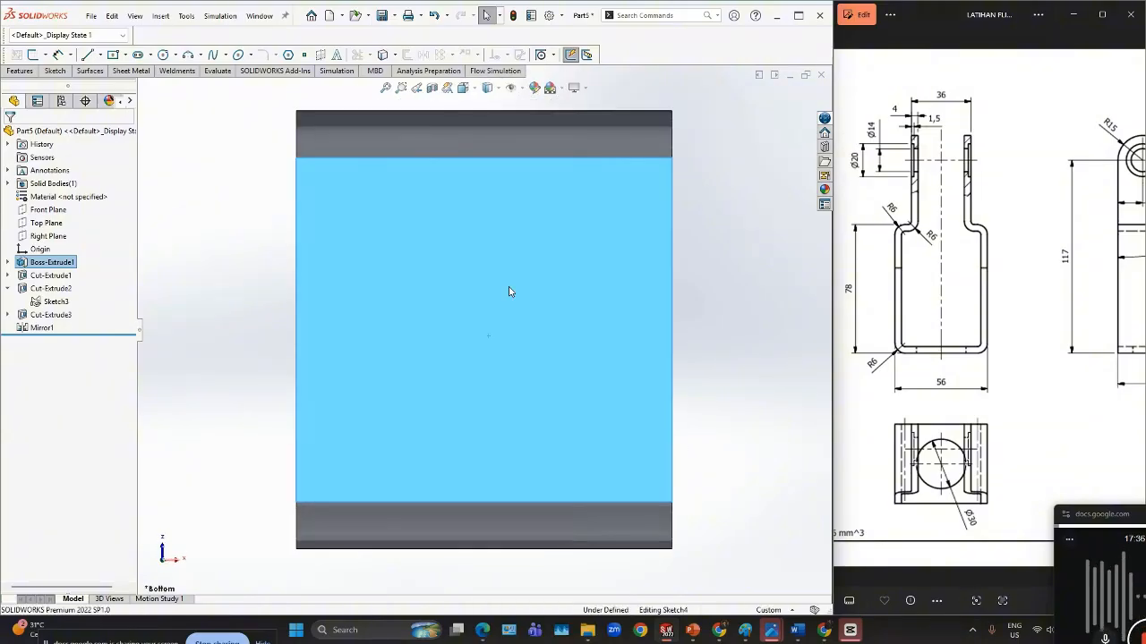
pyautogui.click(163, 55)
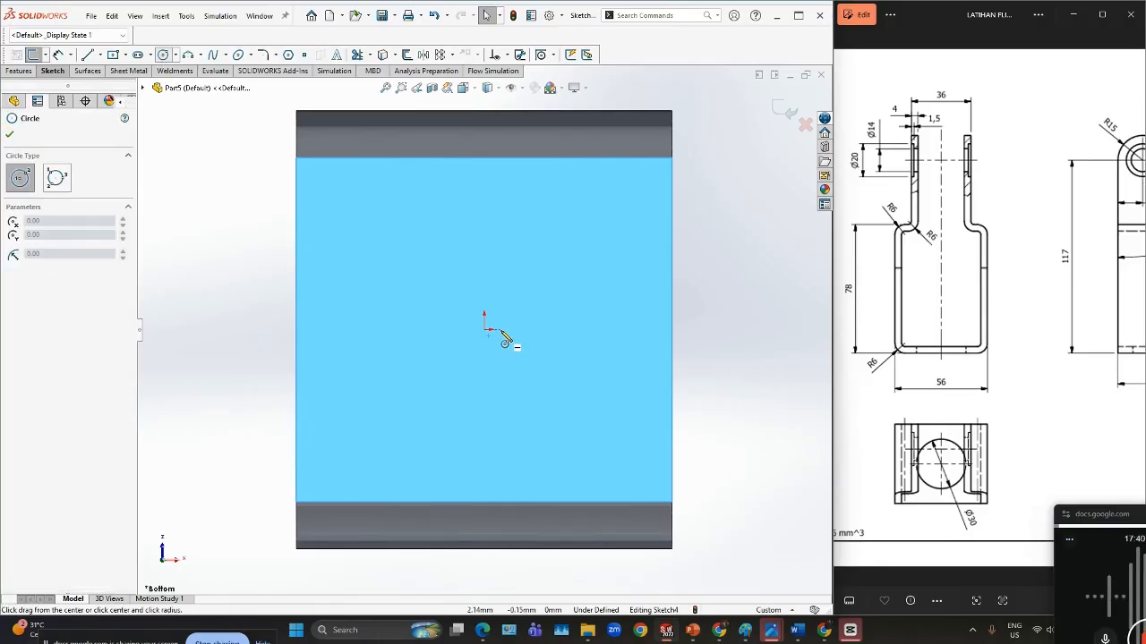
pyautogui.click(484, 328)
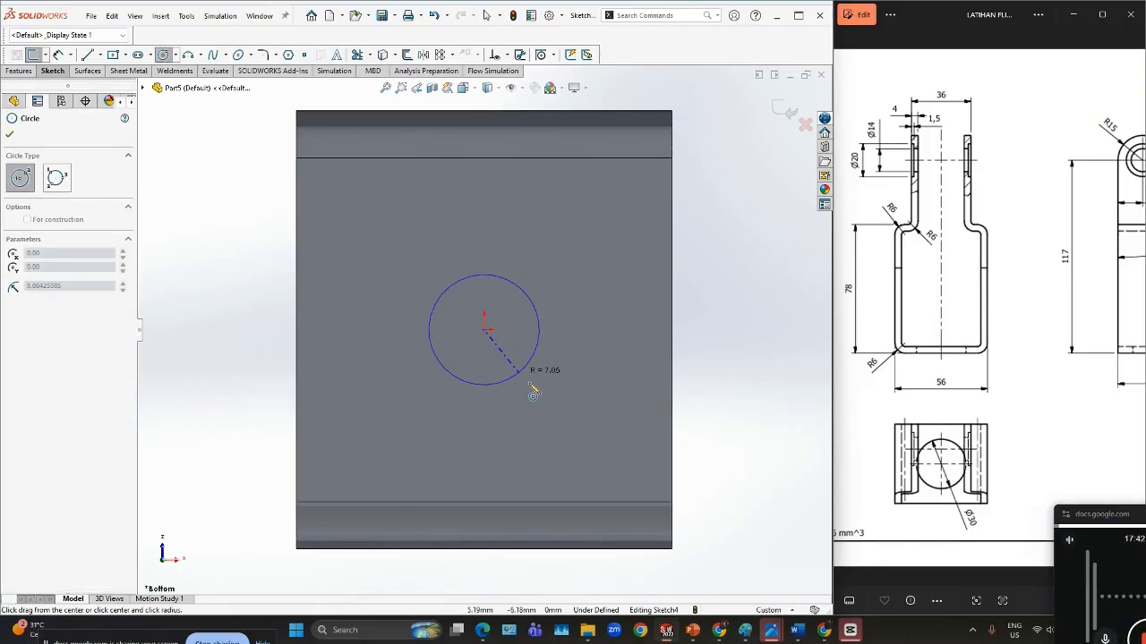
pyautogui.click(570, 439)
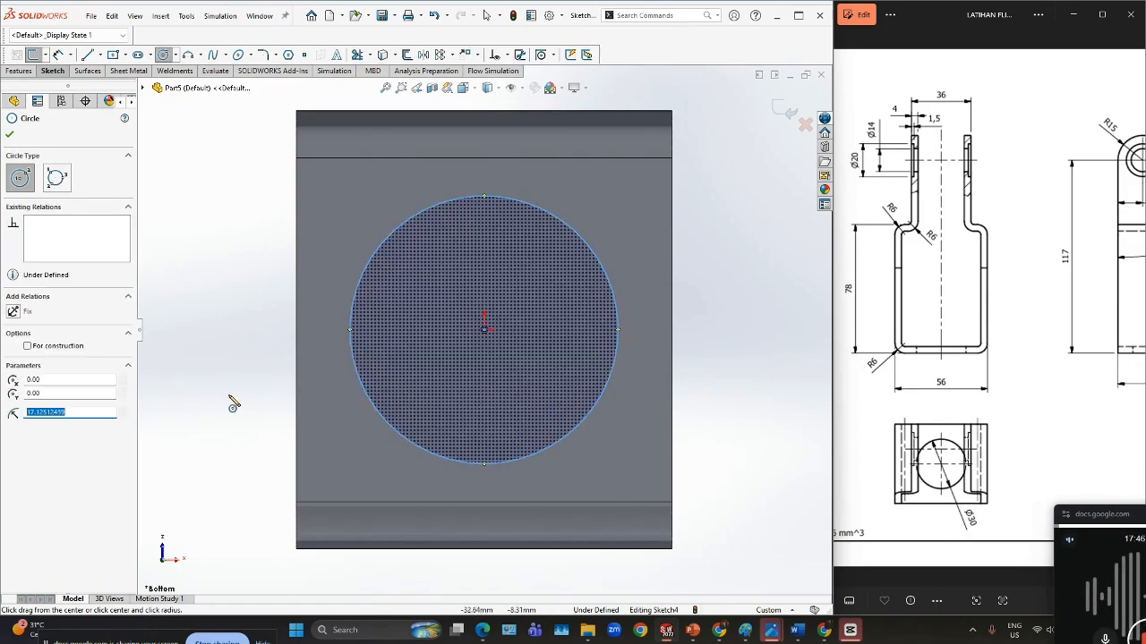
# - Dimension the diameter of the circle on the base and set it to 30 mm
pyautogui.moveTo(228, 396); pyautogui.dragTo(233, 347, button='right')
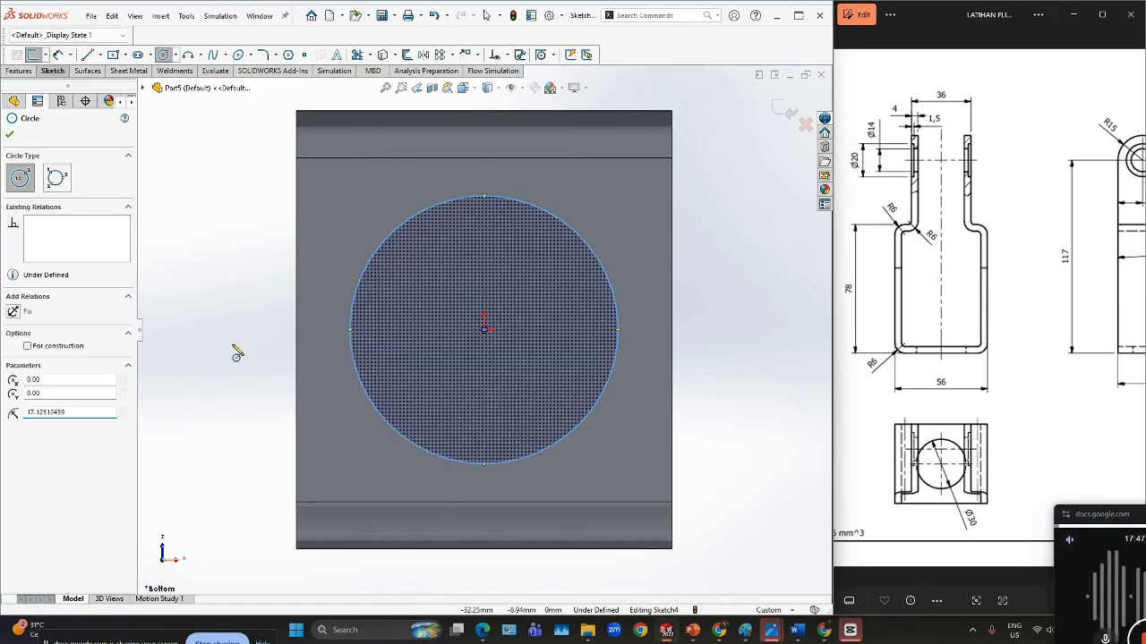
pyautogui.click(351, 333)
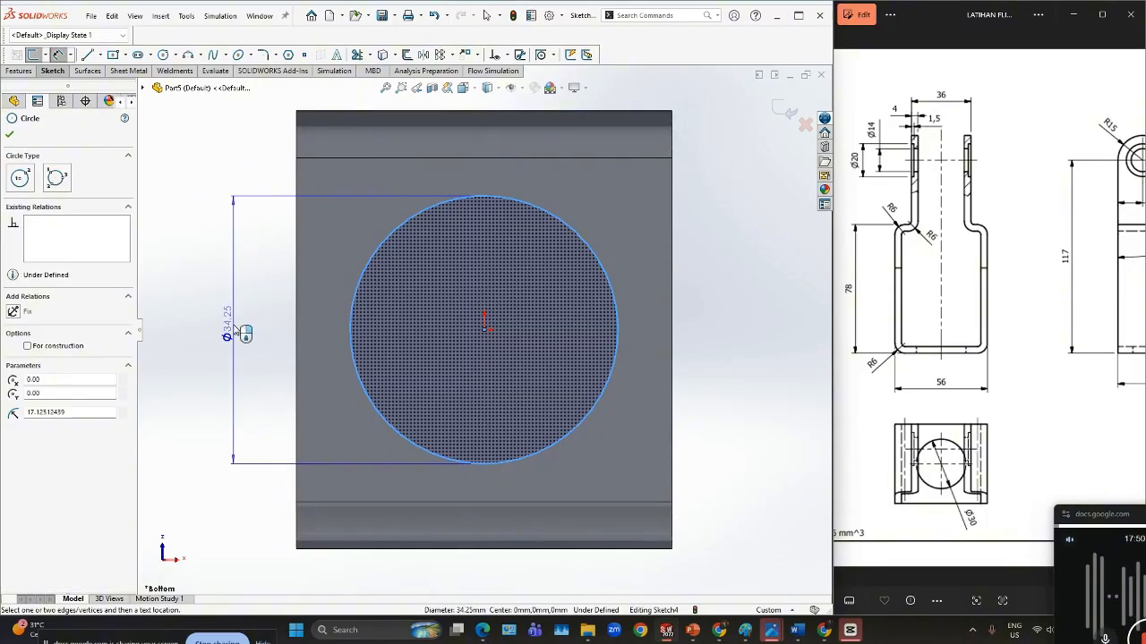
pyautogui.click(233, 330)
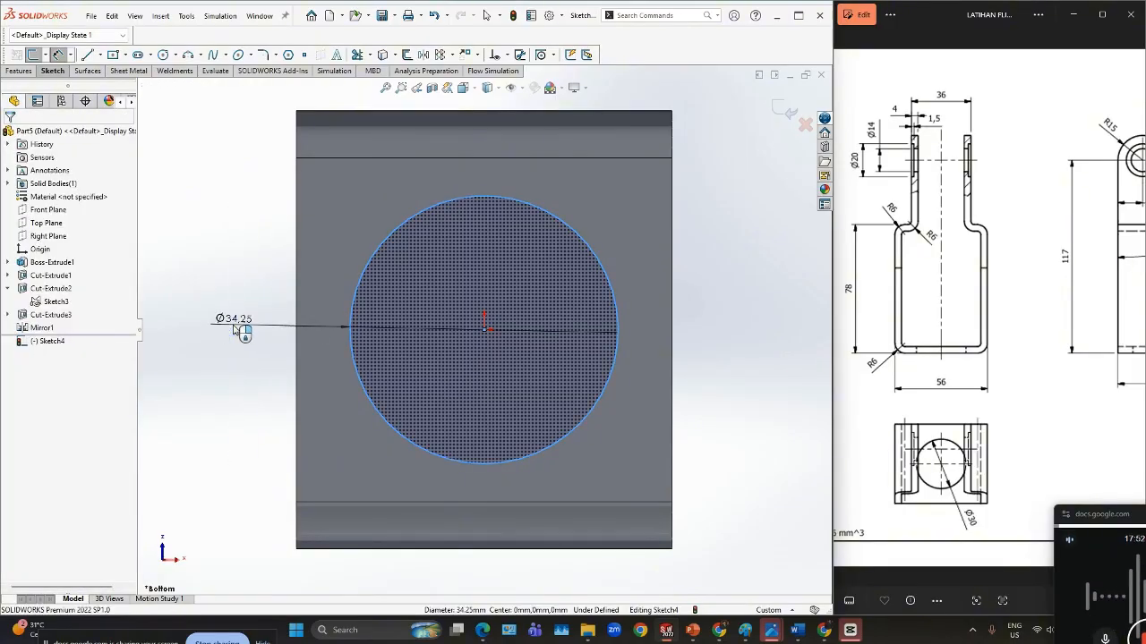
pyautogui.click(233, 330)
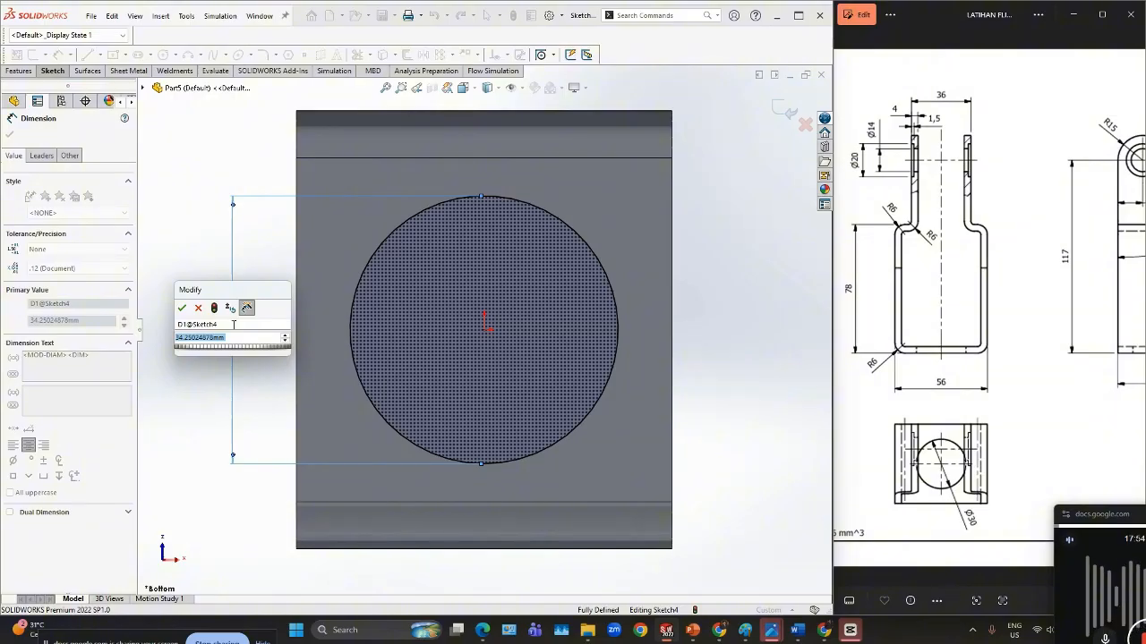
pyautogui.write('30')
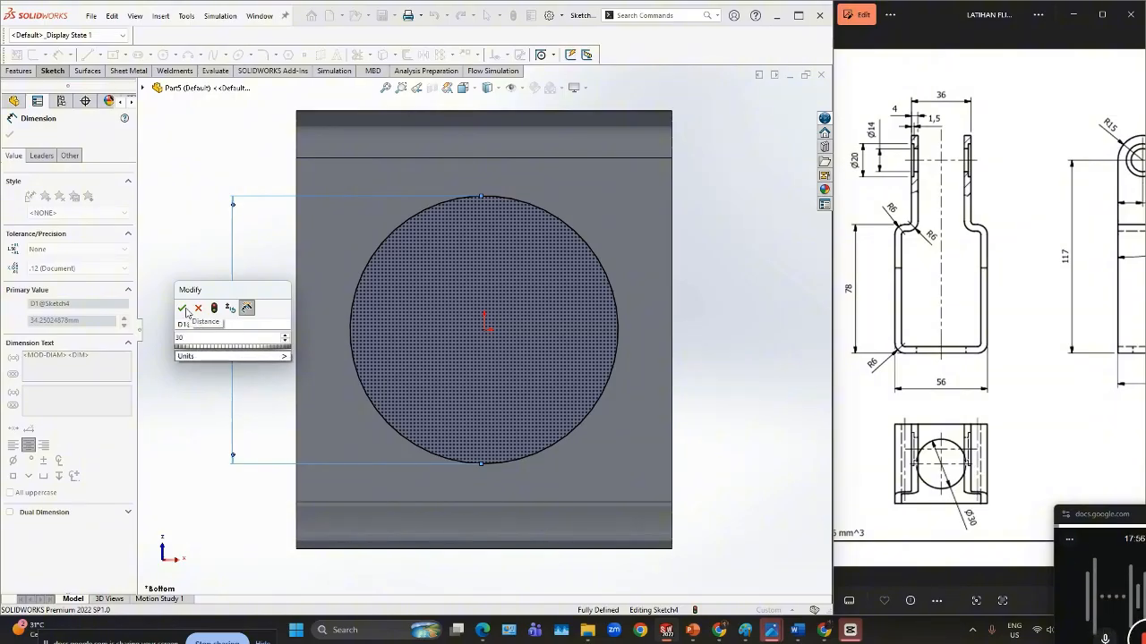
pyautogui.click(182, 309)
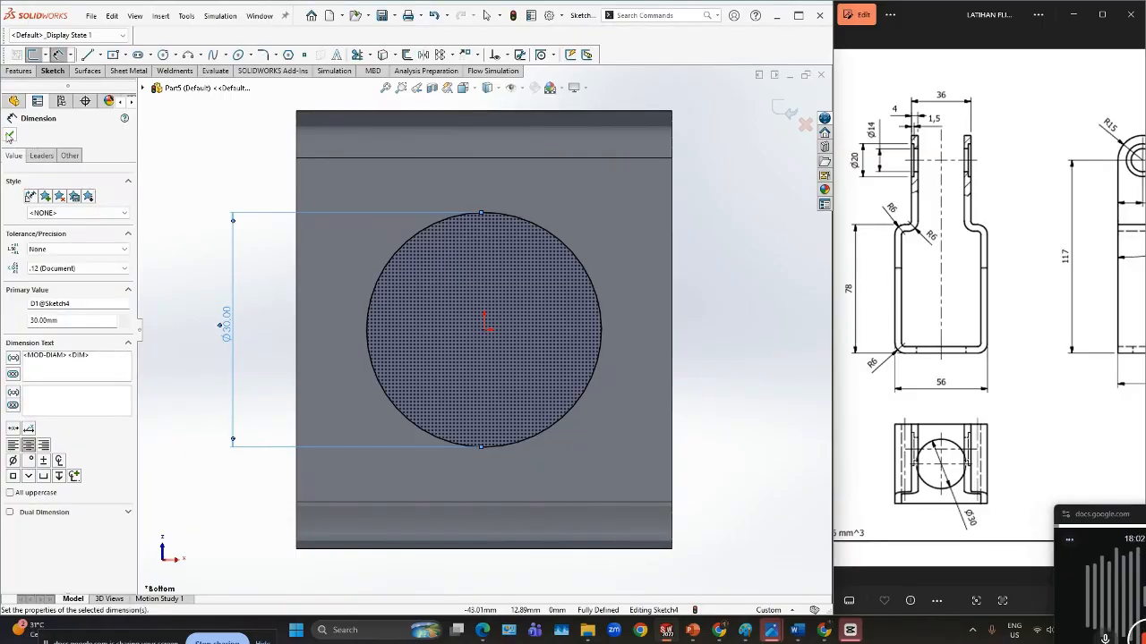
pyautogui.click(9, 135)
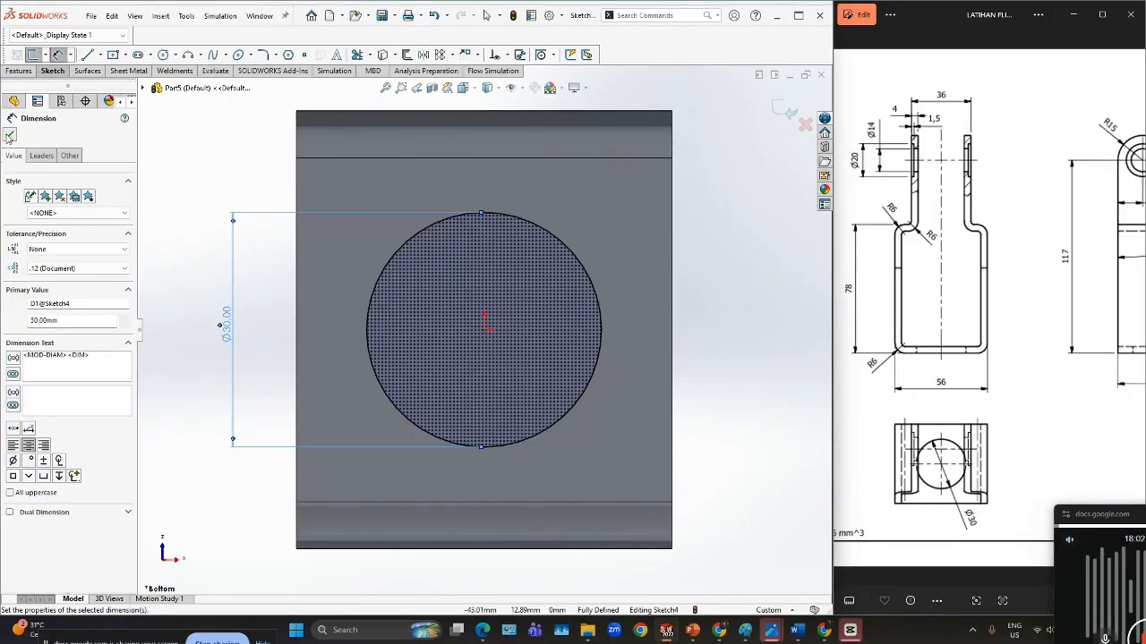
# - Cut the 30 mm circle through the bracket's base as an extruded cut with the Up To Next end condition
pyautogui.click(12, 73)
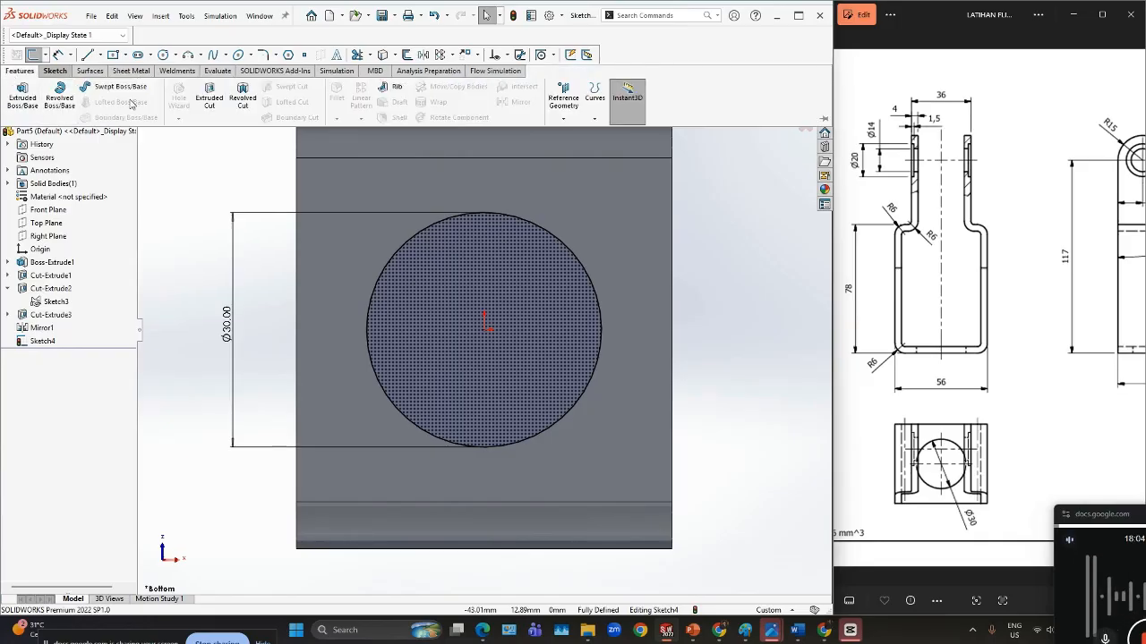
pyautogui.click(210, 101)
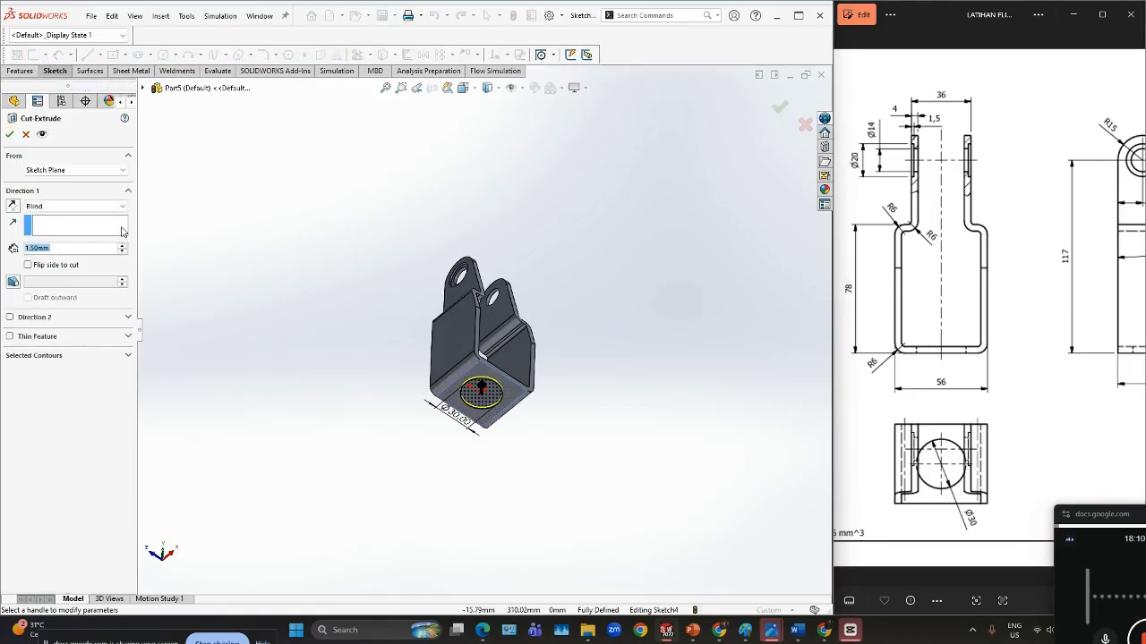
pyautogui.click(120, 206)
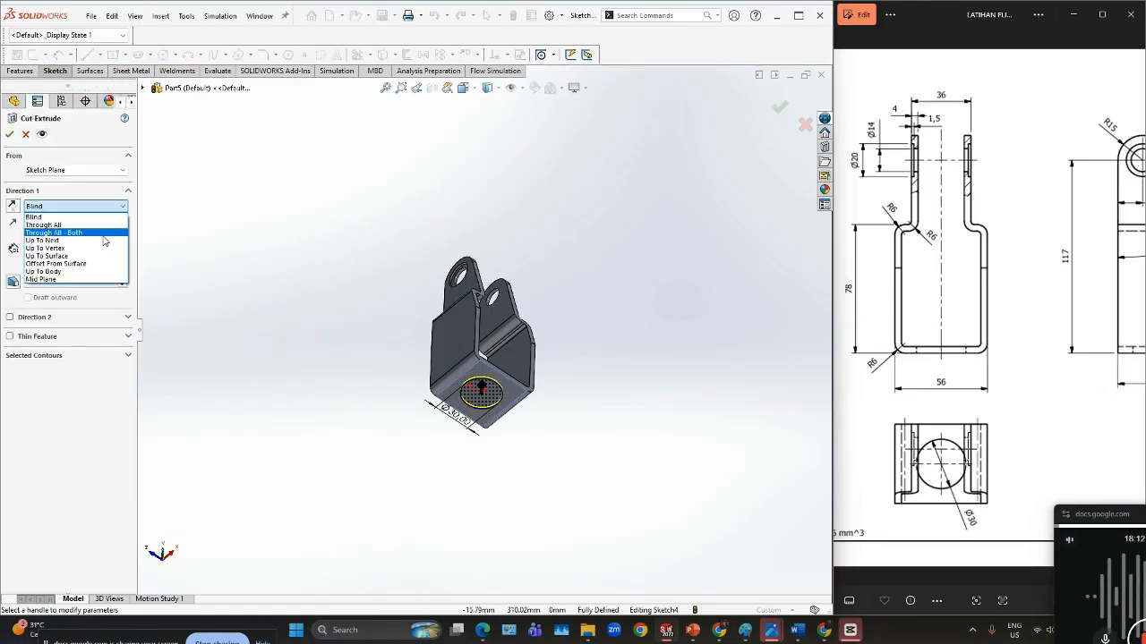
pyautogui.click(104, 240)
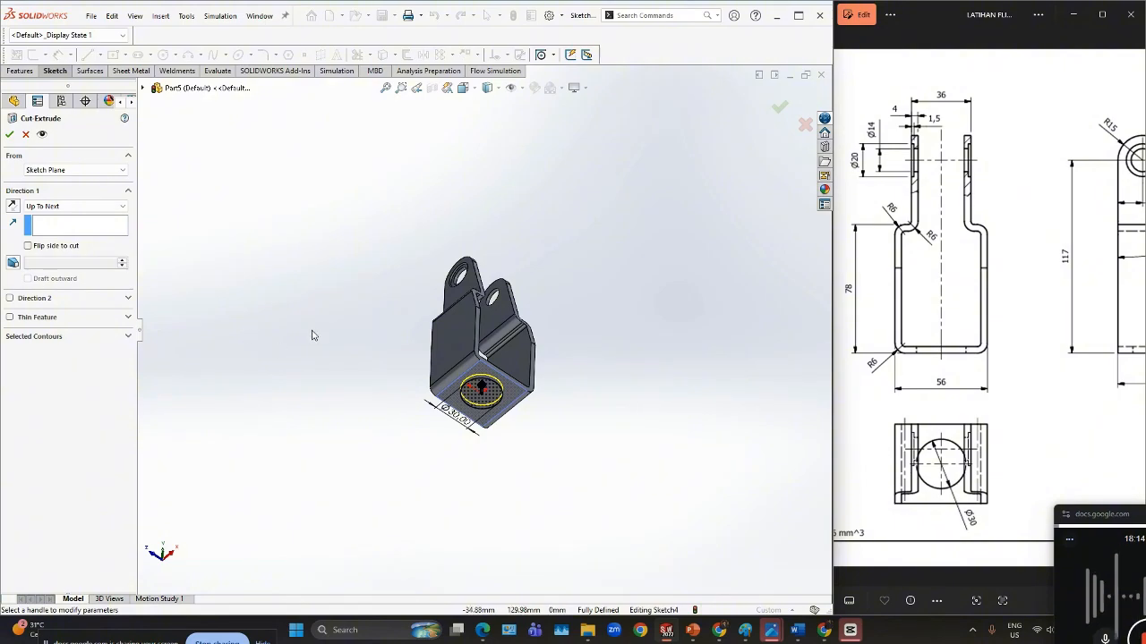
pyautogui.click(9, 134)
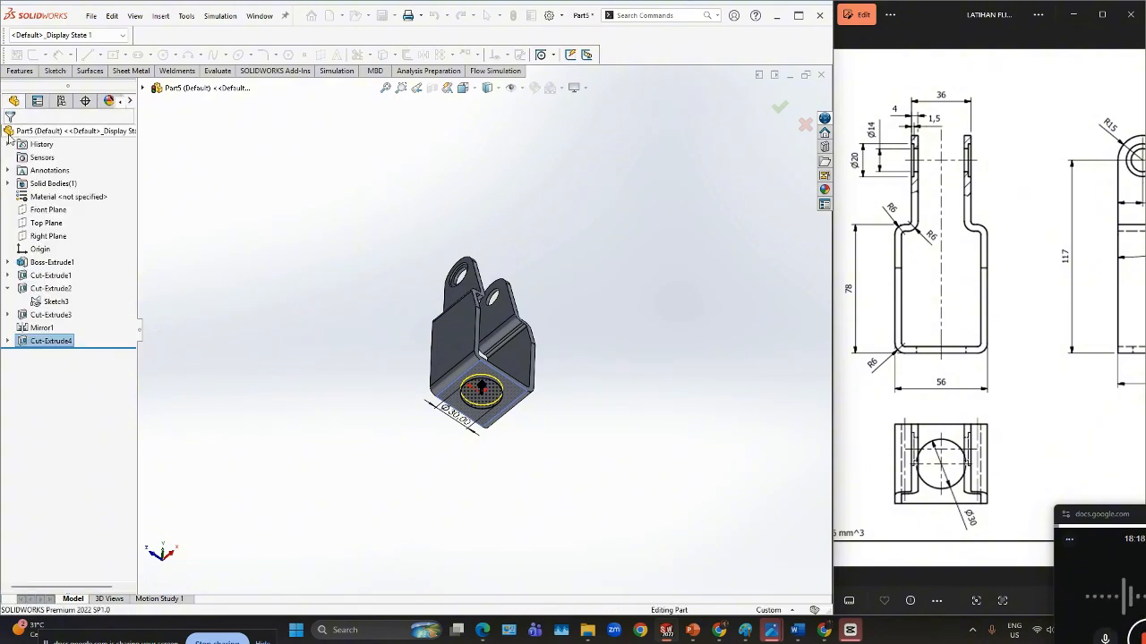
pyautogui.moveTo(430, 310); pyautogui.dragTo(405, 415, button='middle')
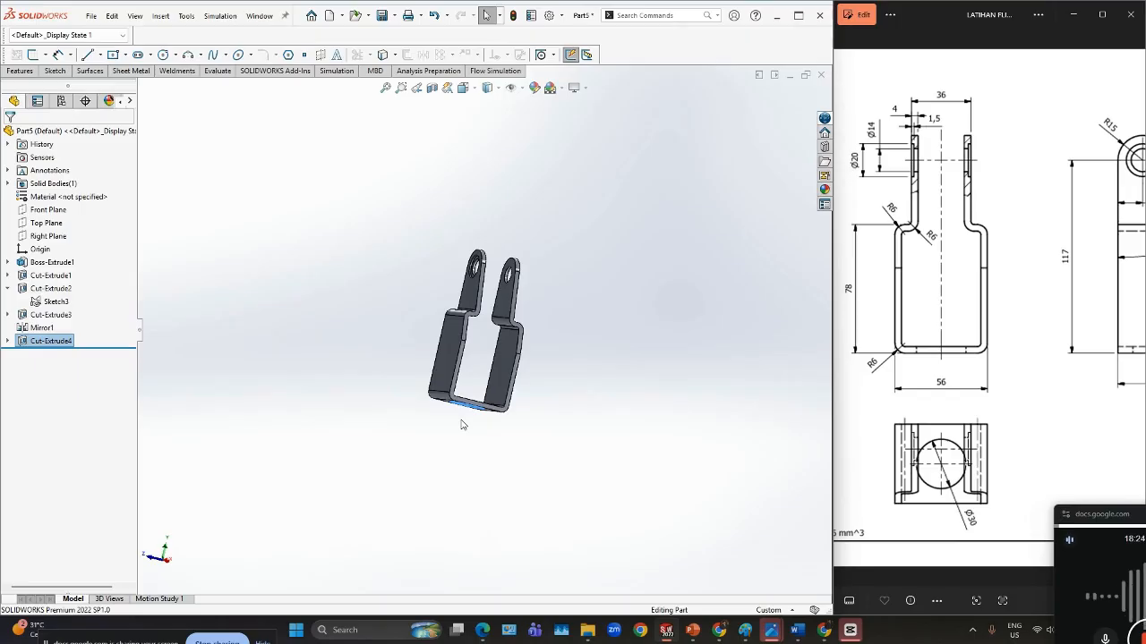
pyautogui.hotkey('ctrl', '7')
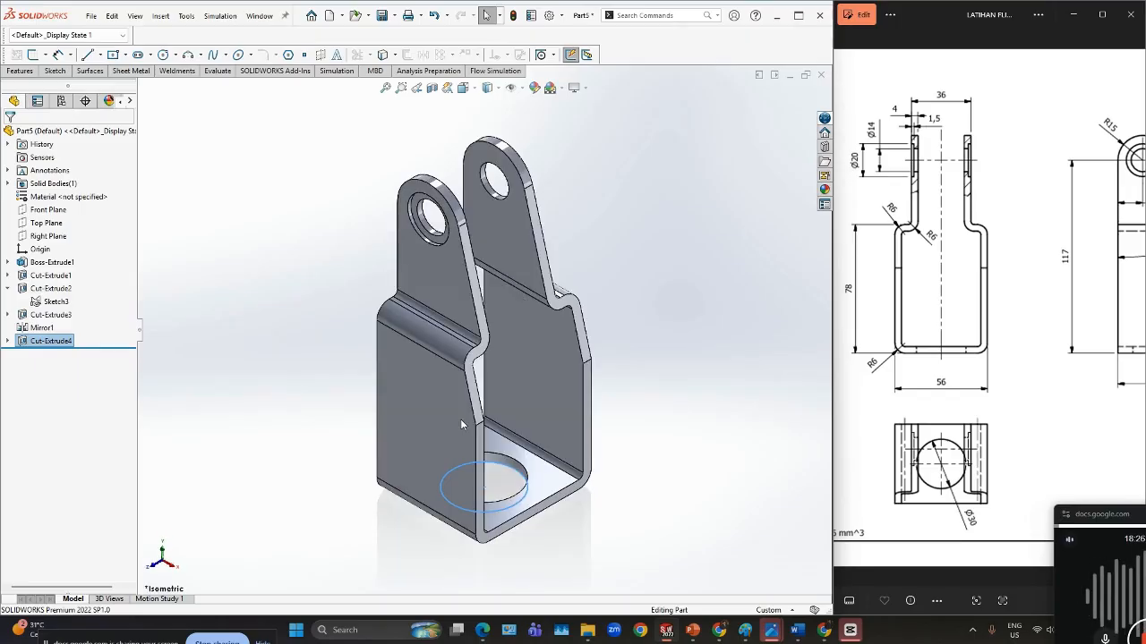